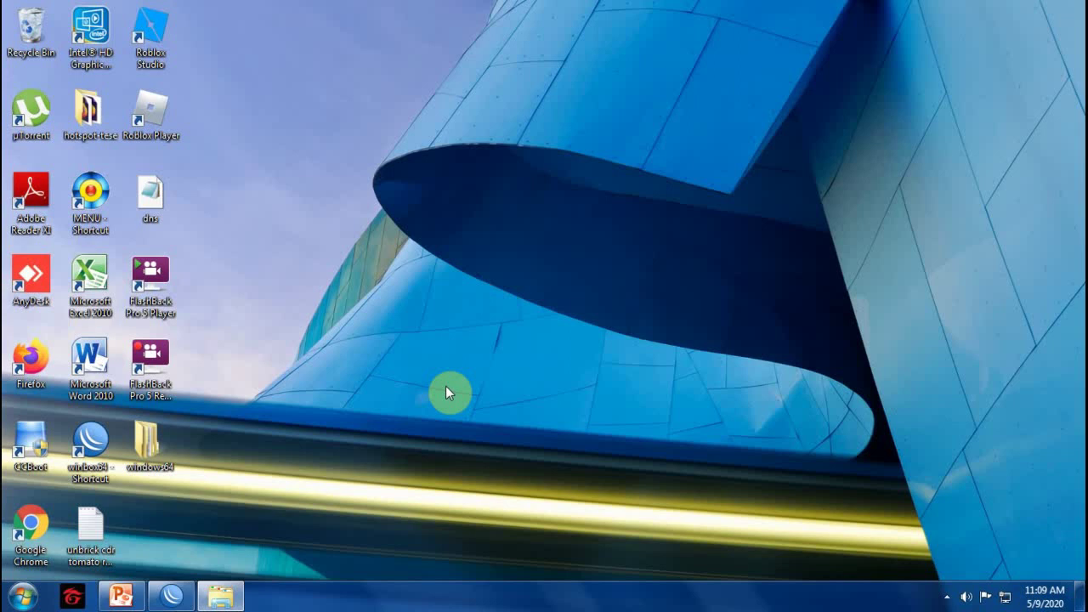
# Restore the PowerPoint hotspot deck showing slide 1's network diagram.
pyautogui.click(121, 595)
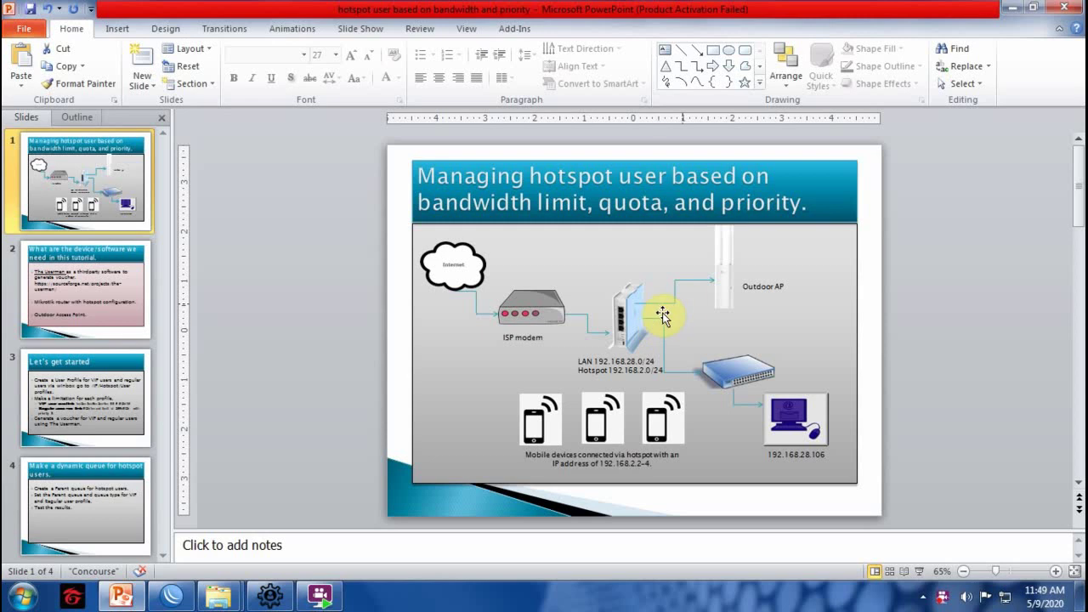
# Open the required devices and software slide and highlight the Userman download link.
pyautogui.click(108, 309)
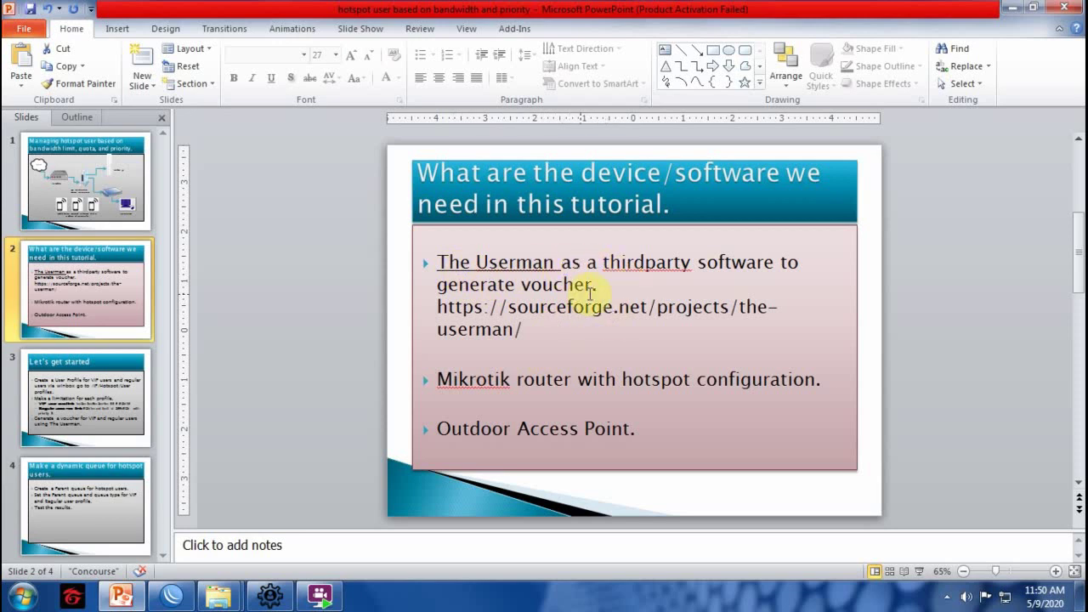
pyautogui.moveTo(598, 291)
pyautogui.mouseDown()
pyautogui.moveTo(510, 328)
pyautogui.moveTo(583, 364)
pyautogui.mouseUp()
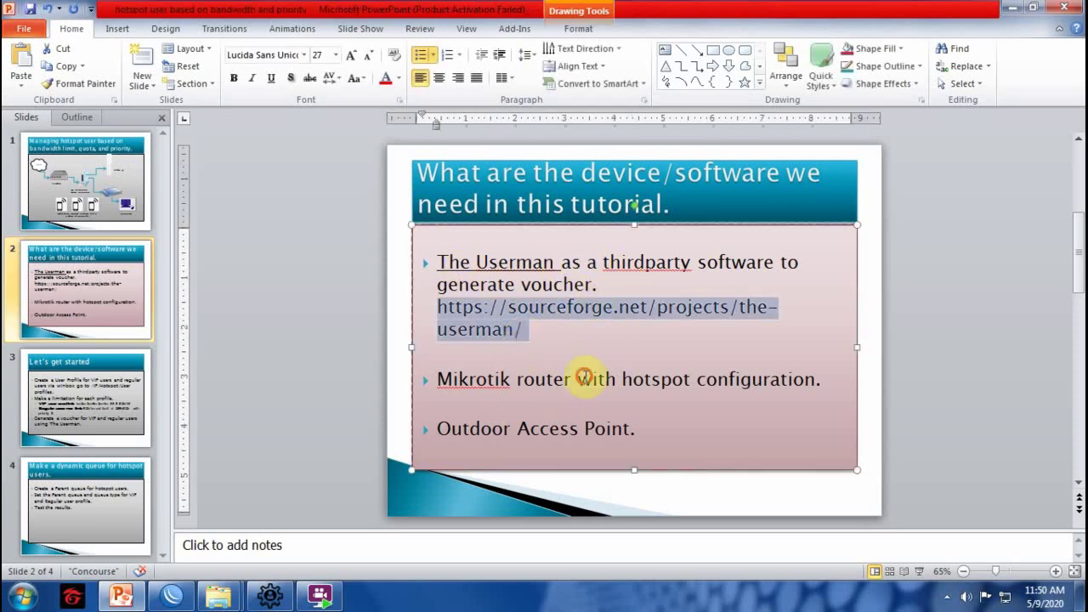
pyautogui.click(578, 360)
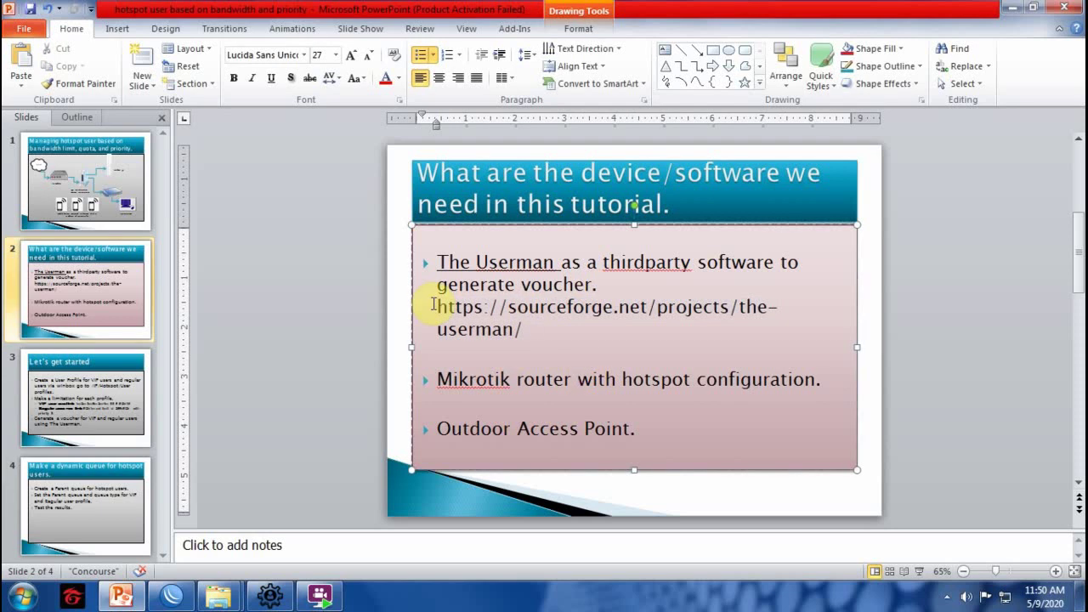
pyautogui.moveTo(435, 306); pyautogui.dragTo(527, 335)
pyautogui.click(462, 409)
# Highlight the Mikrotik hotspot router and Outdoor Access Point bullets, then move to slide 3.
pyautogui.moveTo(462, 408); pyautogui.dragTo(795, 382)
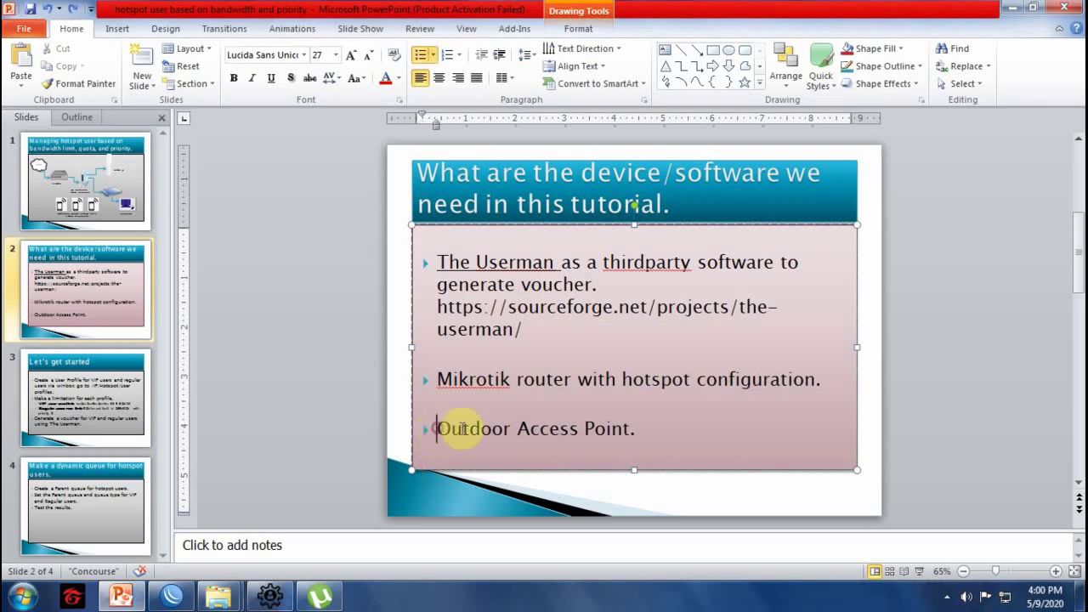
pyautogui.moveTo(437, 428); pyautogui.dragTo(646, 427)
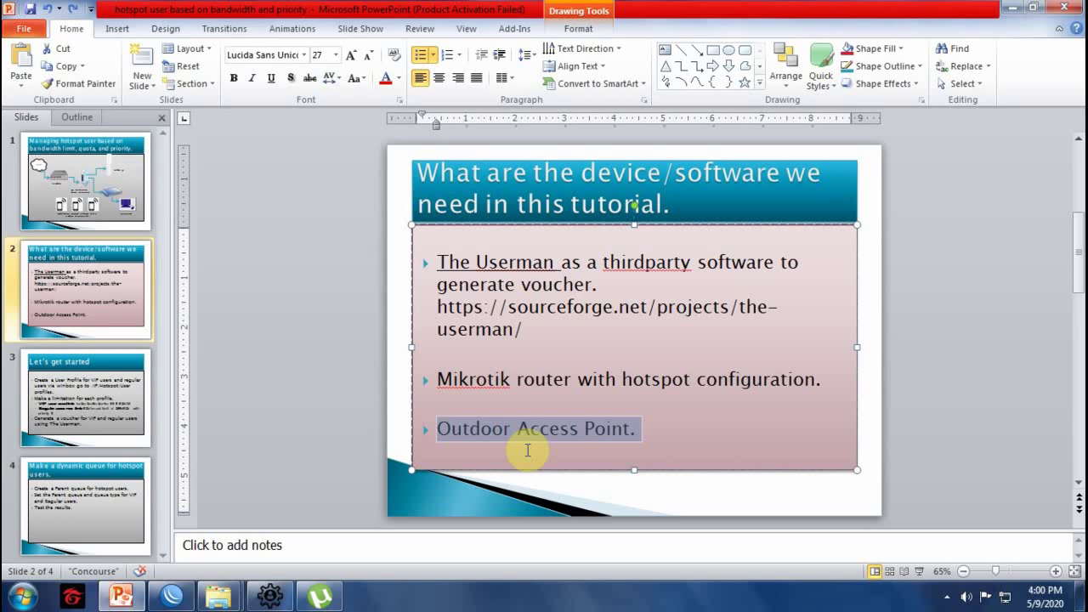
pyautogui.click(97, 398)
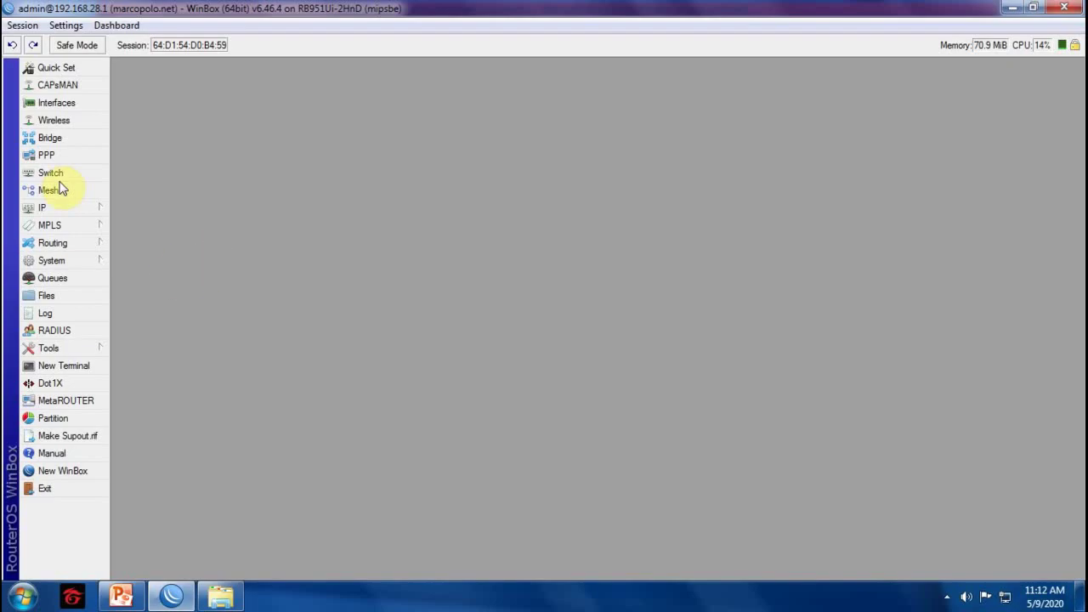
# Add a VIP hotspot user profile under IP > Hotspot > User Profiles.
pyautogui.click(54, 210)
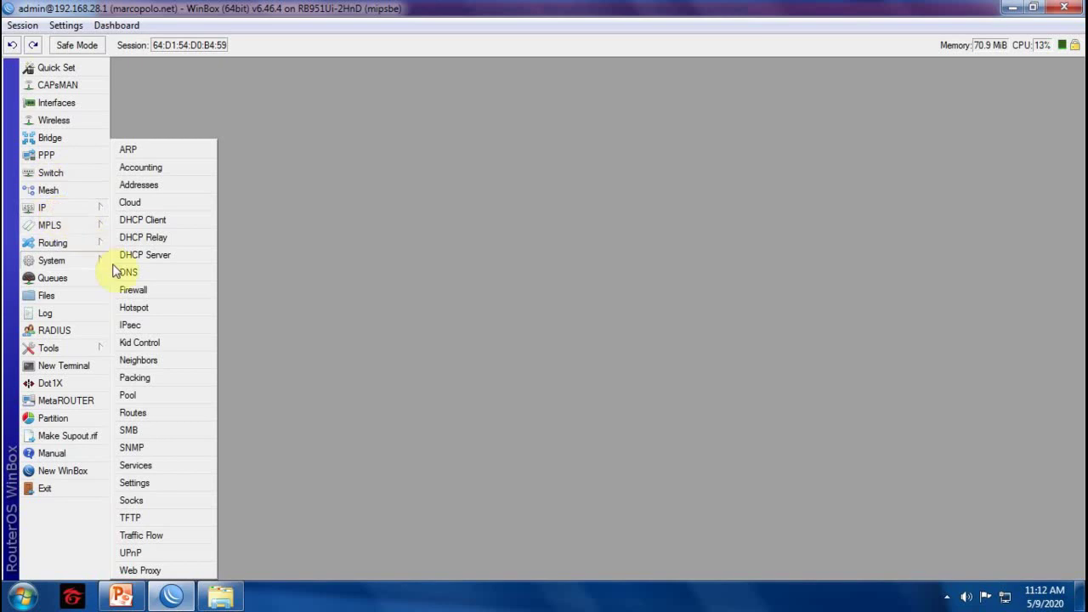
pyautogui.click(132, 304)
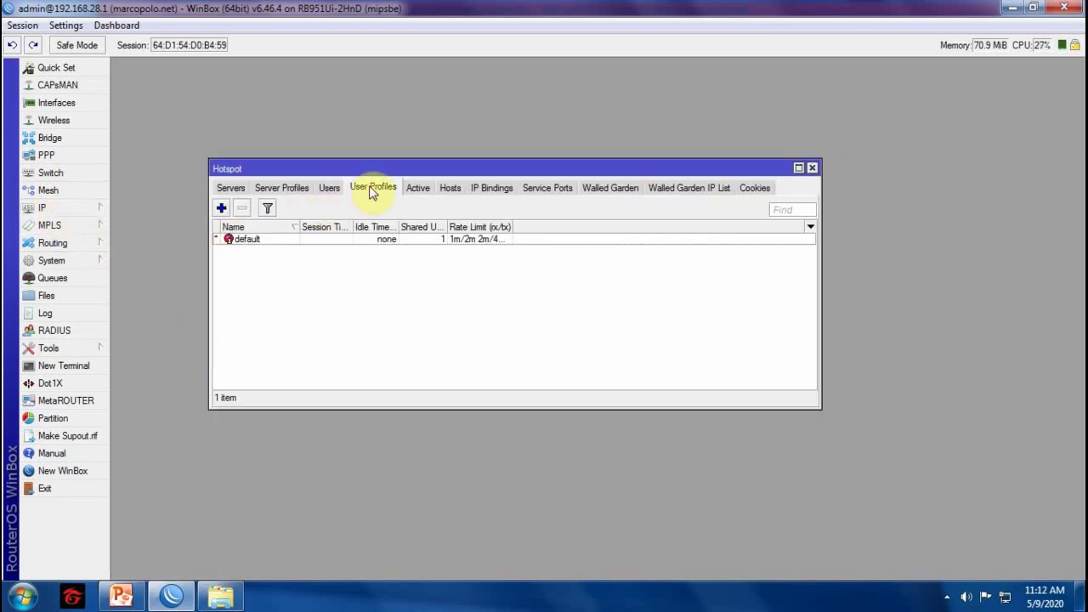
pyautogui.click(221, 209)
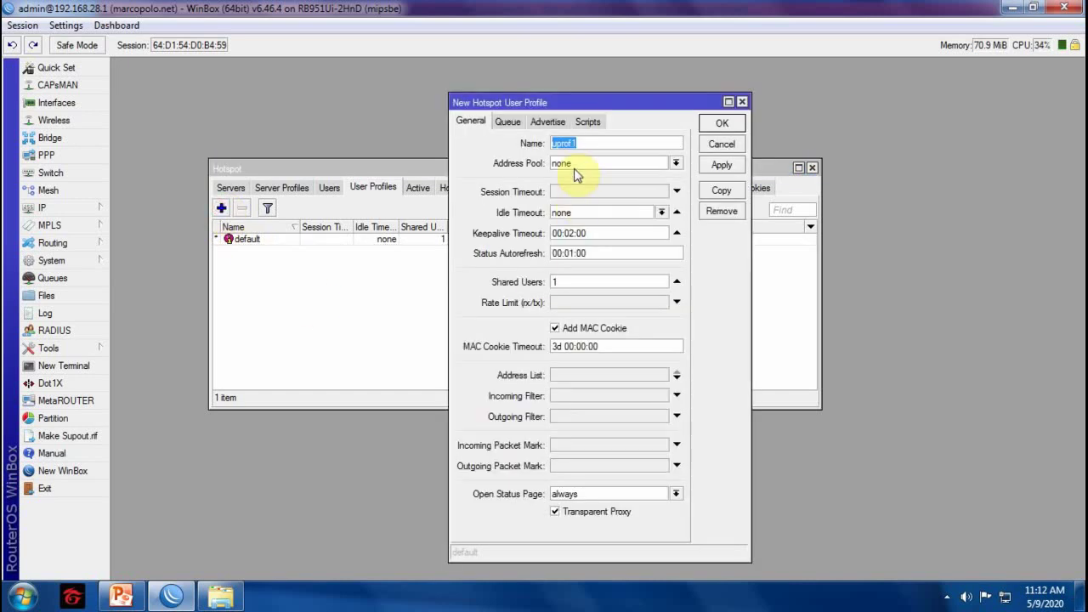
pyautogui.write('VIP')
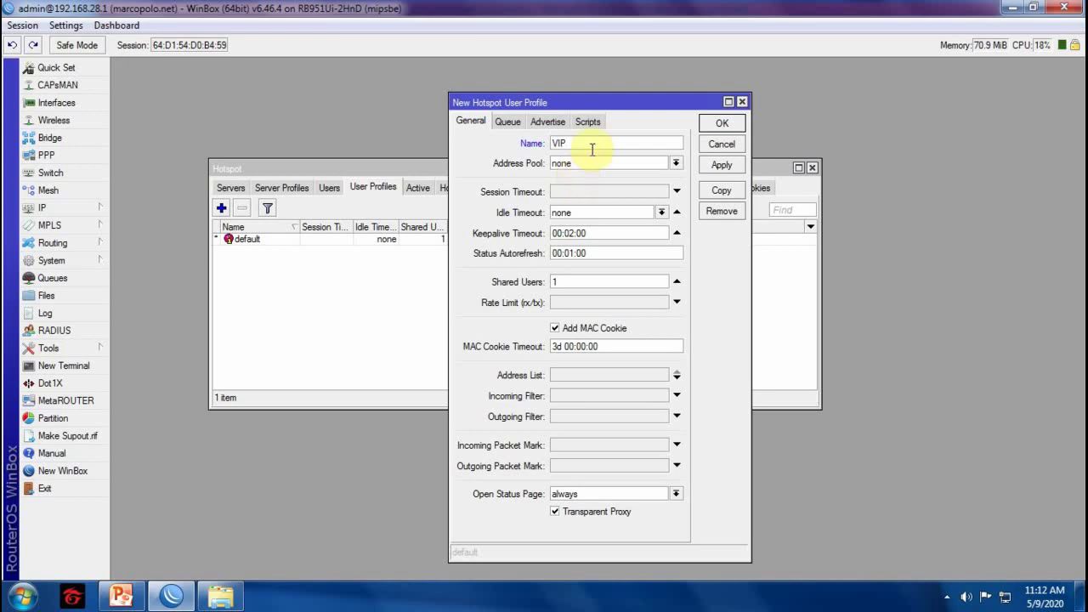
pyautogui.click(721, 165)
pyautogui.click(720, 126)
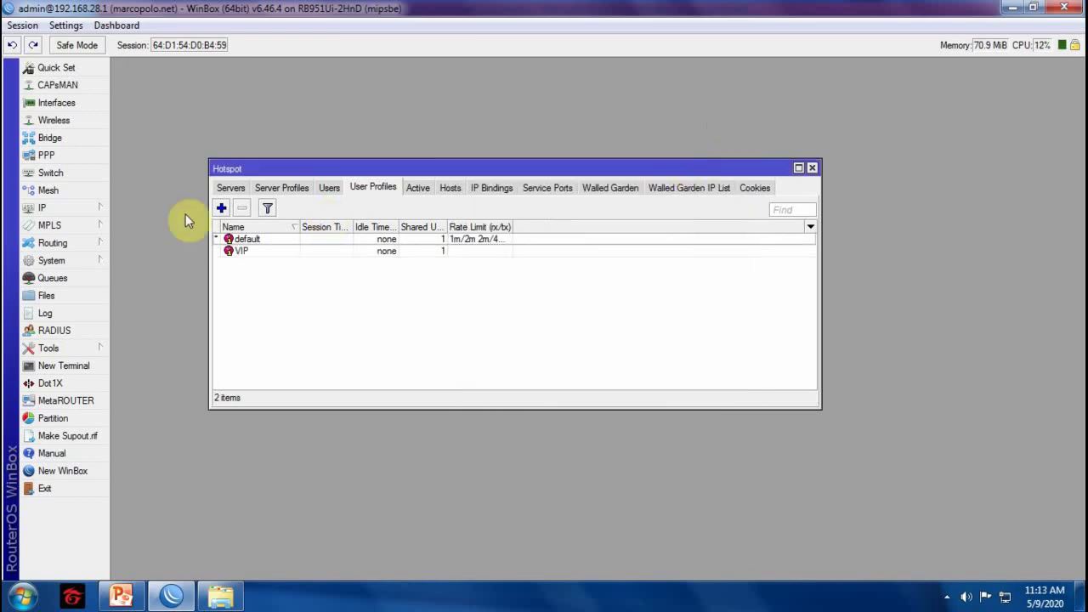
# Add a Regular hotspot user profile, then return to the presentation.
pyautogui.click(221, 207)
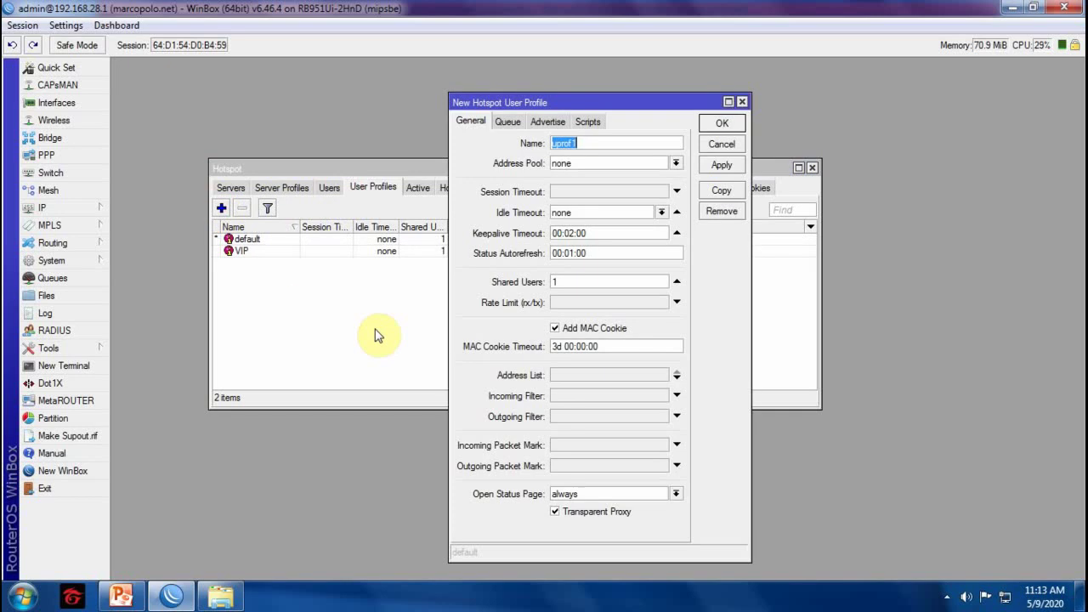
pyautogui.write('Regular')
pyautogui.click(714, 167)
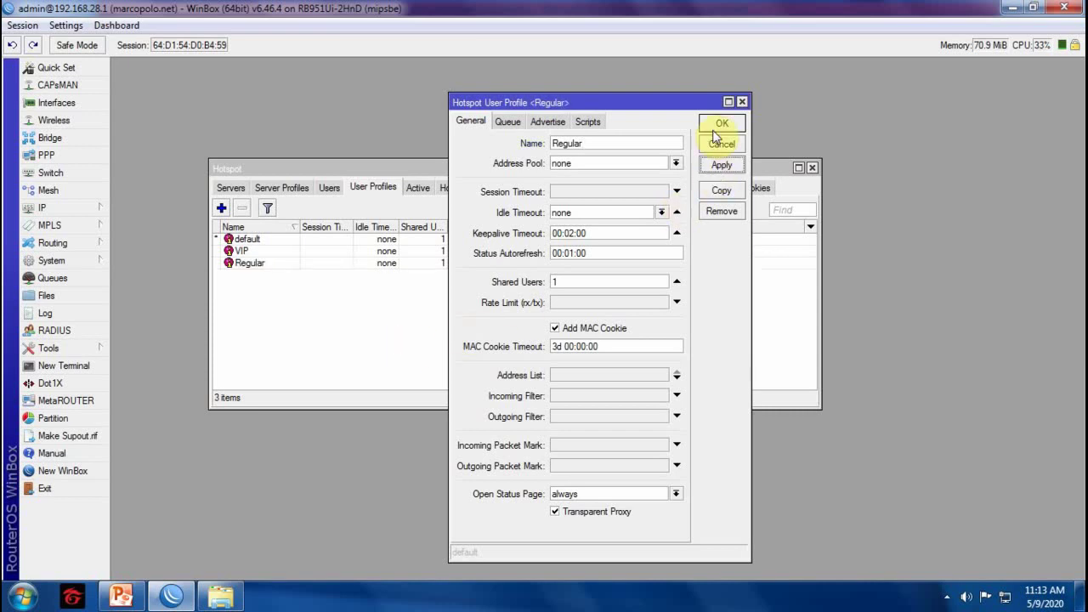
pyautogui.click(712, 125)
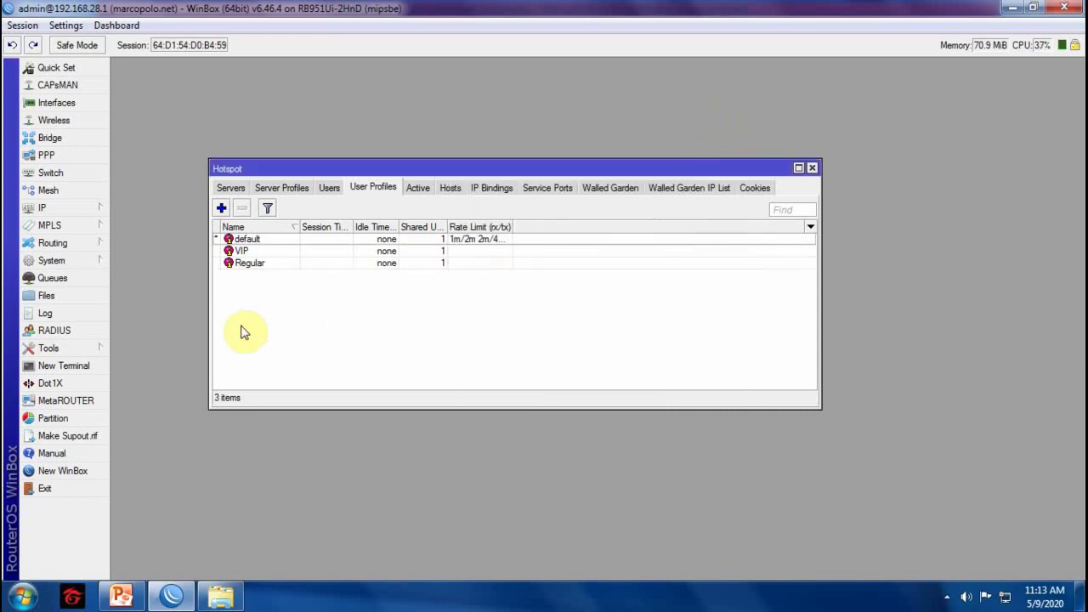
pyautogui.click(120, 595)
# Highlight each VIP limit part (1m/2m, 3m/5m, 2m/4m, 8/8, 6, 512k/1M), then select the whole string.
pyautogui.click(521, 325)
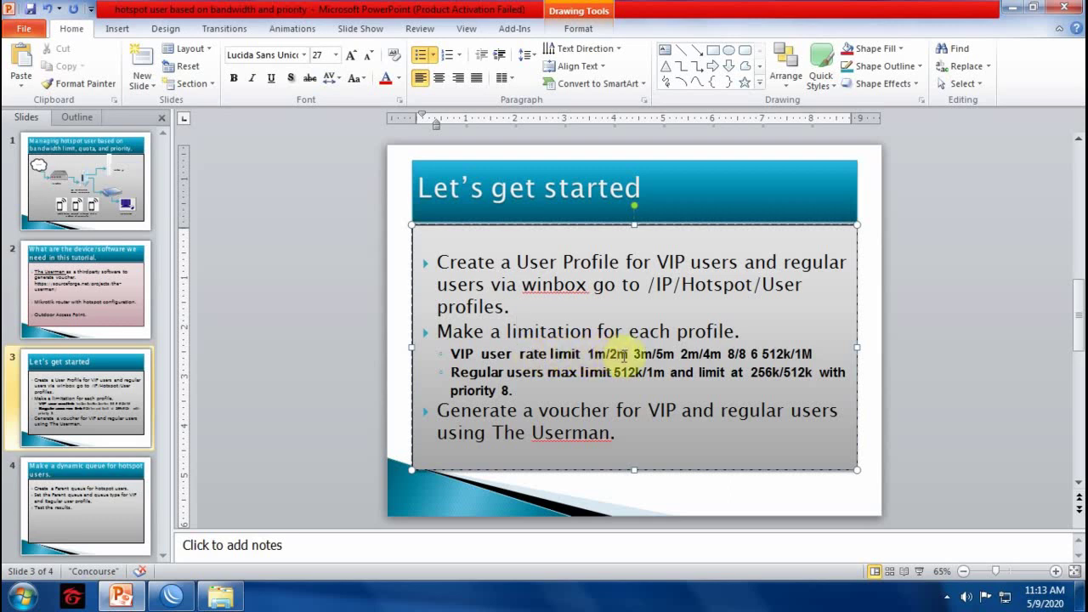
pyautogui.moveTo(590, 353); pyautogui.dragTo(812, 355)
pyautogui.moveTo(590, 355); pyautogui.dragTo(626, 358)
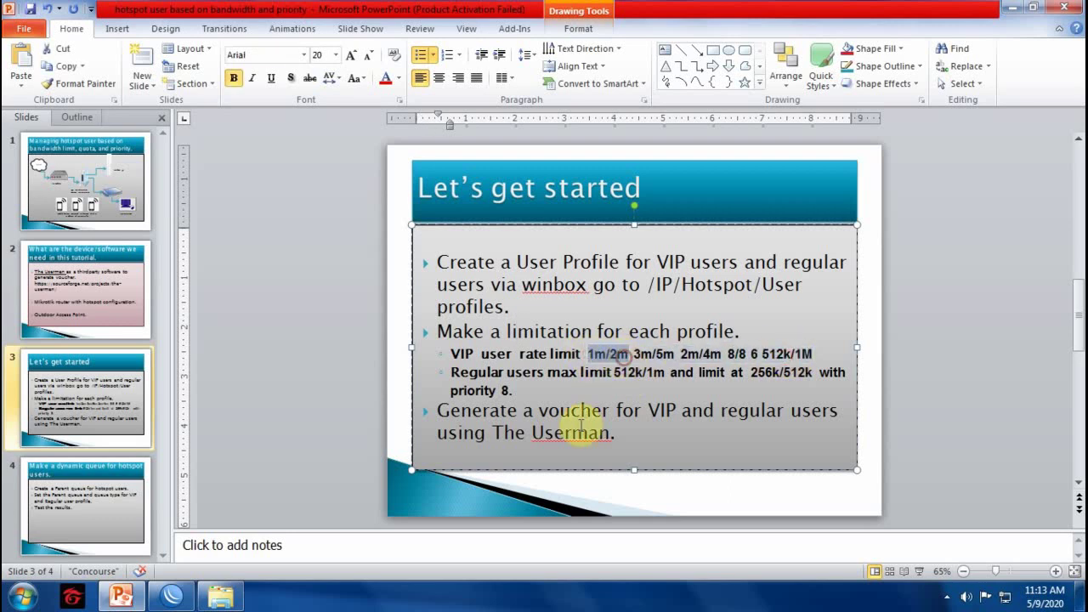
pyautogui.click(634, 354)
pyautogui.moveTo(634, 354); pyautogui.dragTo(675, 353)
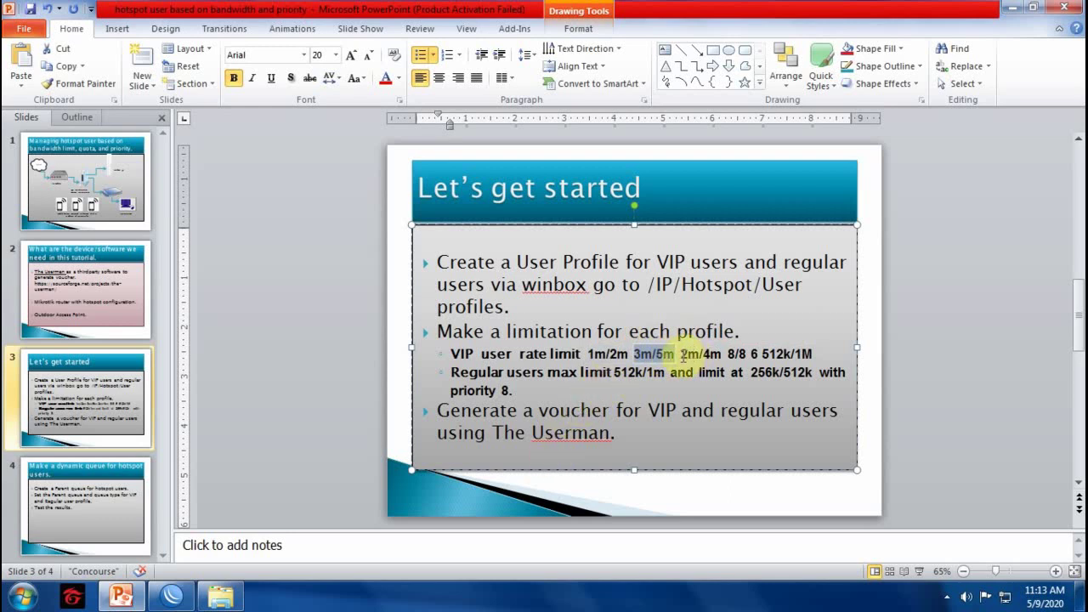
pyautogui.moveTo(680, 354); pyautogui.dragTo(720, 357)
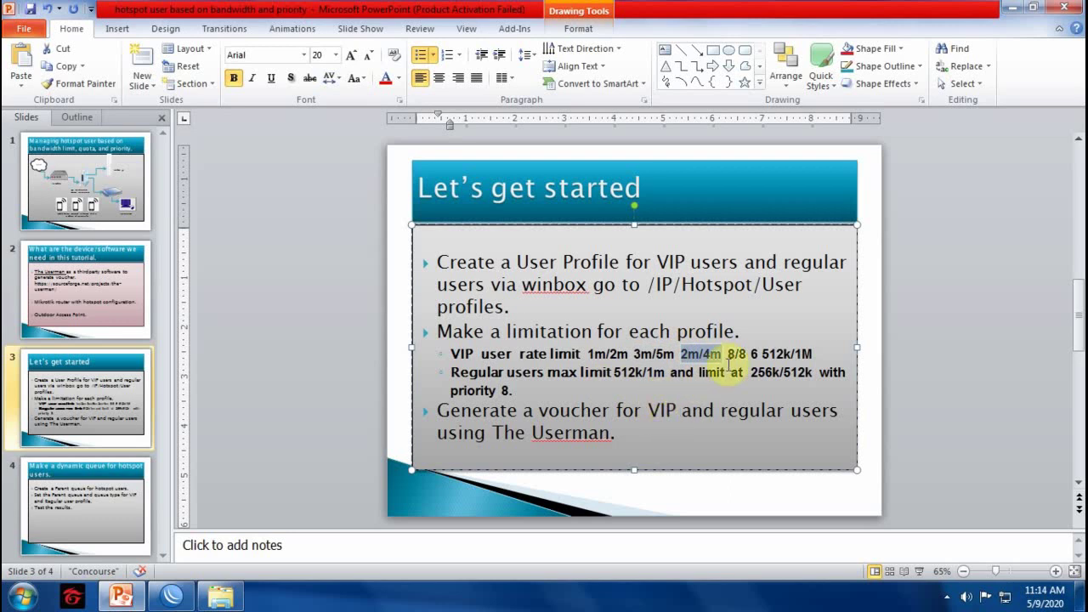
pyautogui.moveTo(727, 355); pyautogui.dragTo(744, 358)
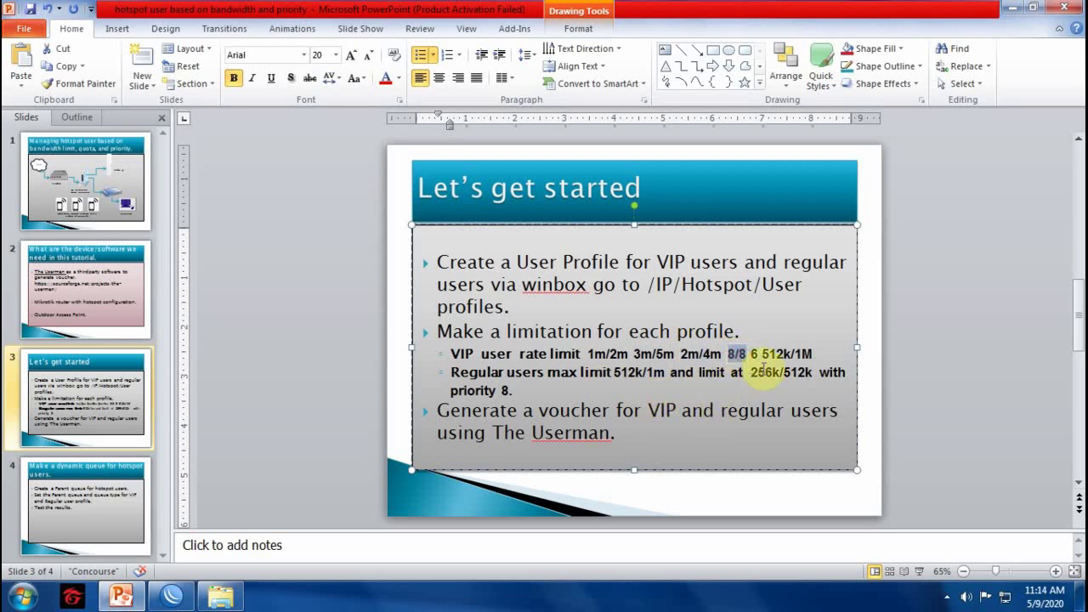
pyautogui.doubleClick(753, 354)
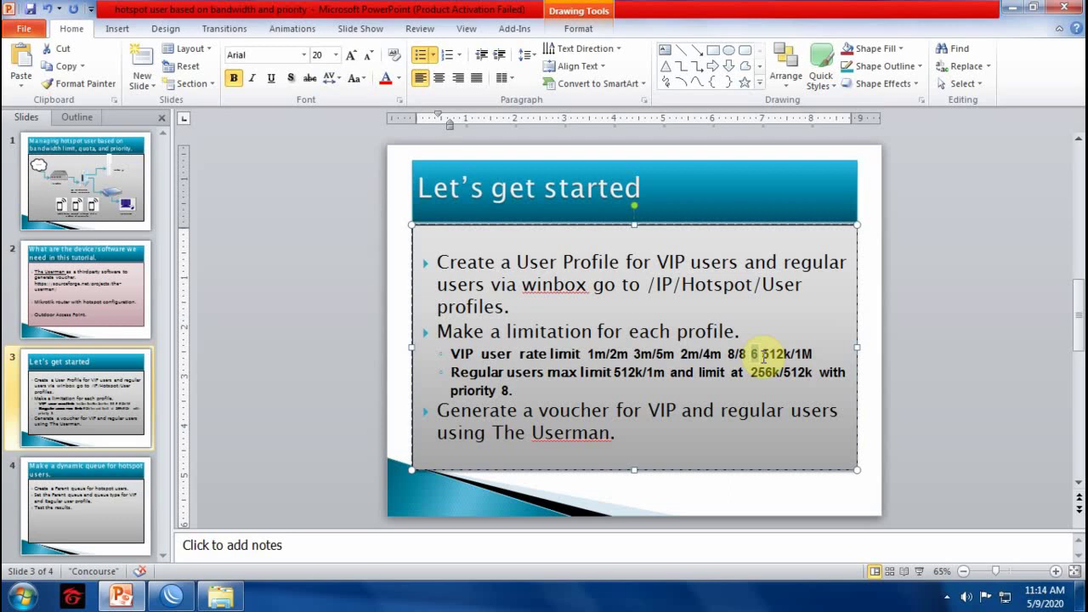
pyautogui.doubleClick(784, 355)
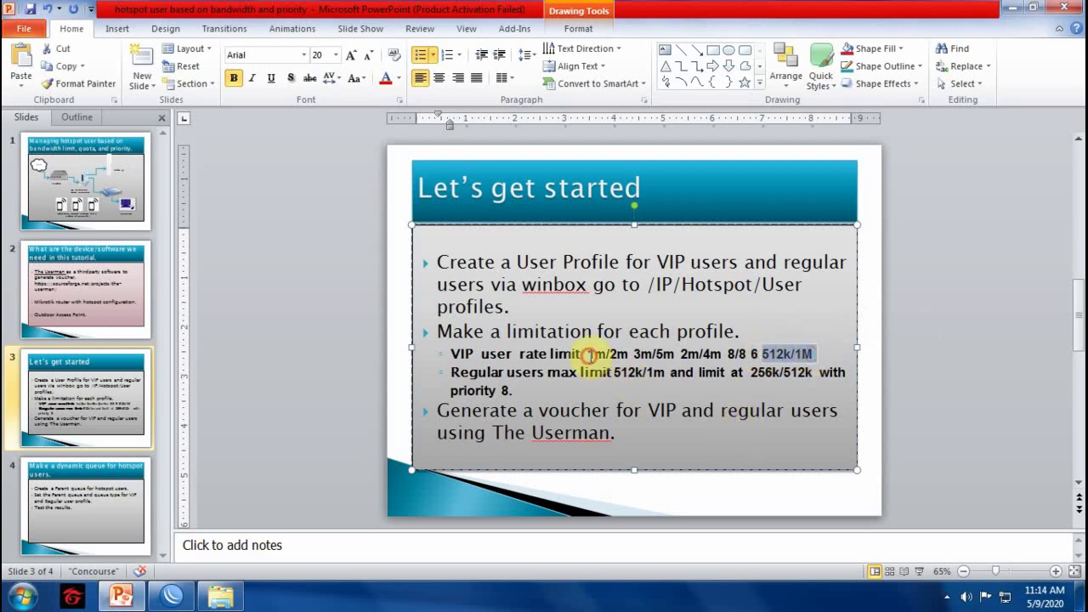
pyautogui.click(588, 353)
pyautogui.moveTo(588, 354); pyautogui.dragTo(812, 354)
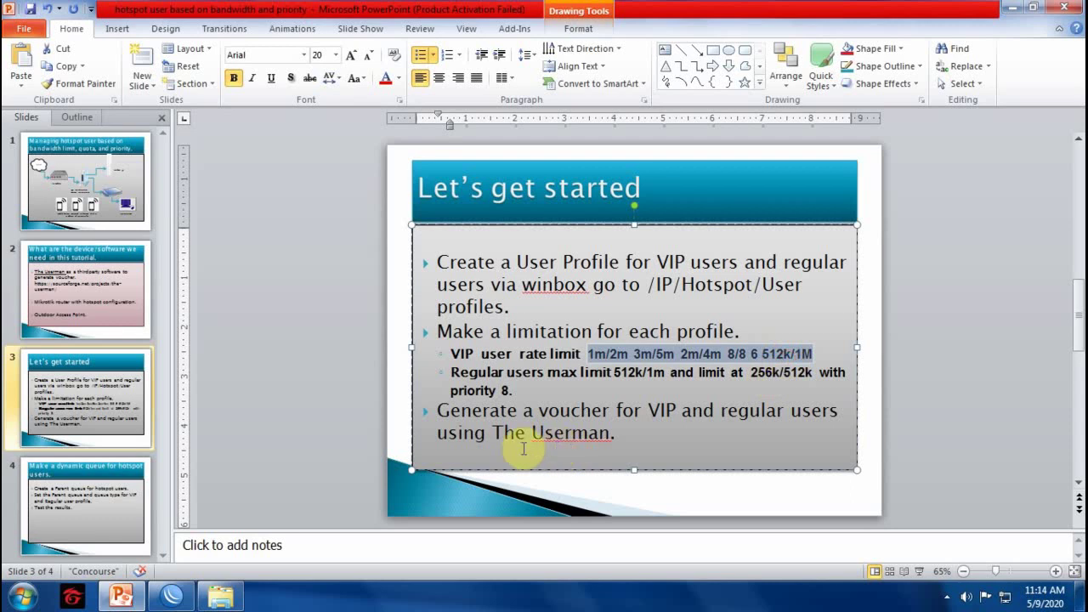
# Paste 1m/2m 3m/5m 2m/4m 8/8 6 512k/1M into the VIP profile's Rate Limit and save it.
pyautogui.click(172, 596)
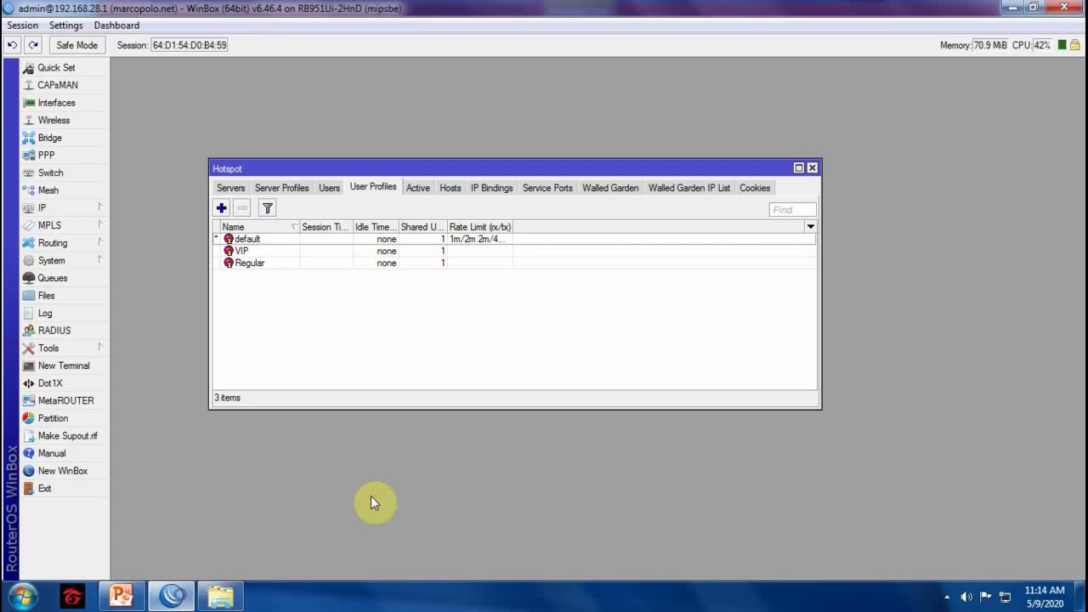
pyautogui.doubleClick(241, 250)
pyautogui.click(555, 304)
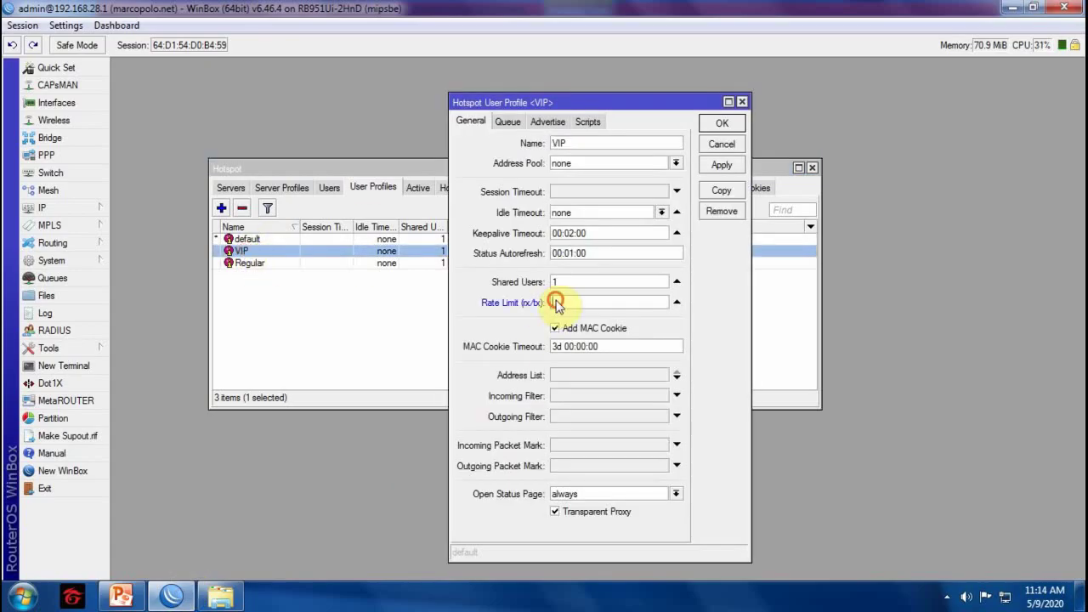
pyautogui.hotkey('ctrl', 'v')
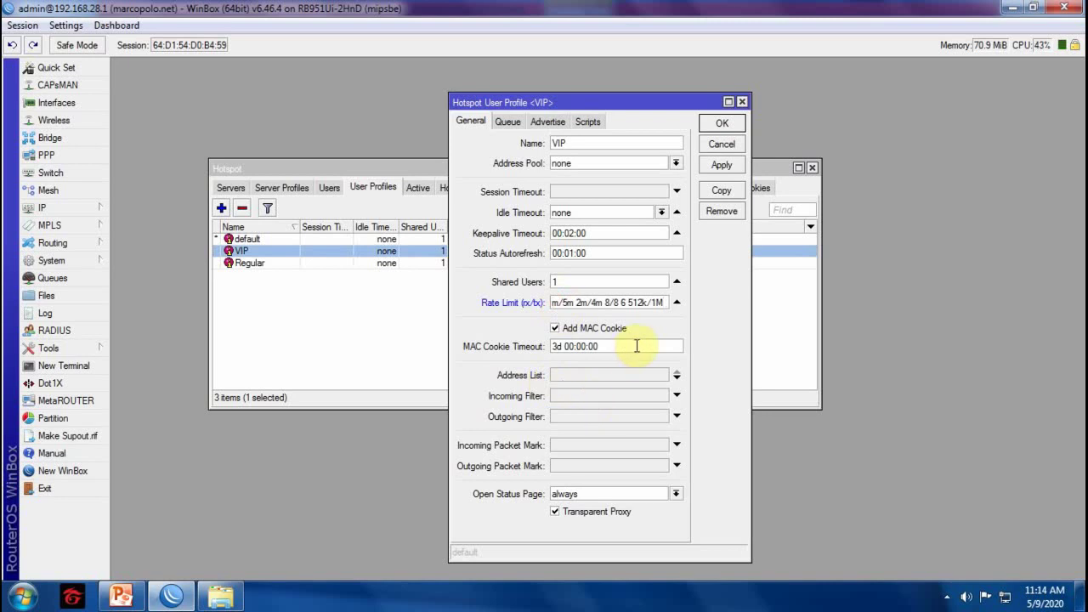
pyautogui.click(722, 165)
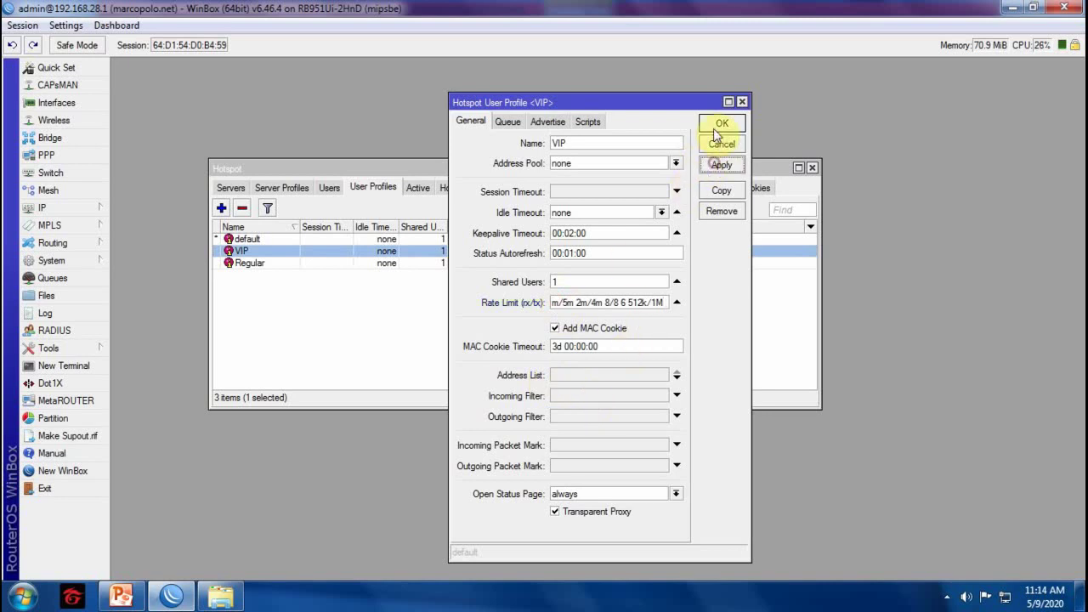
pyautogui.click(719, 124)
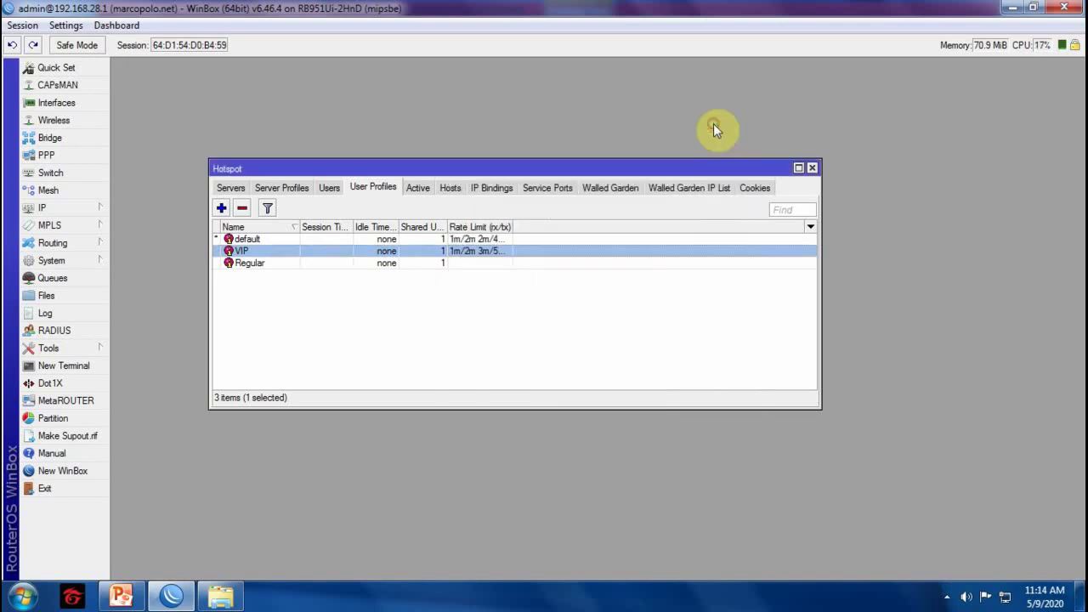
pyautogui.click(121, 596)
pyautogui.click(559, 375)
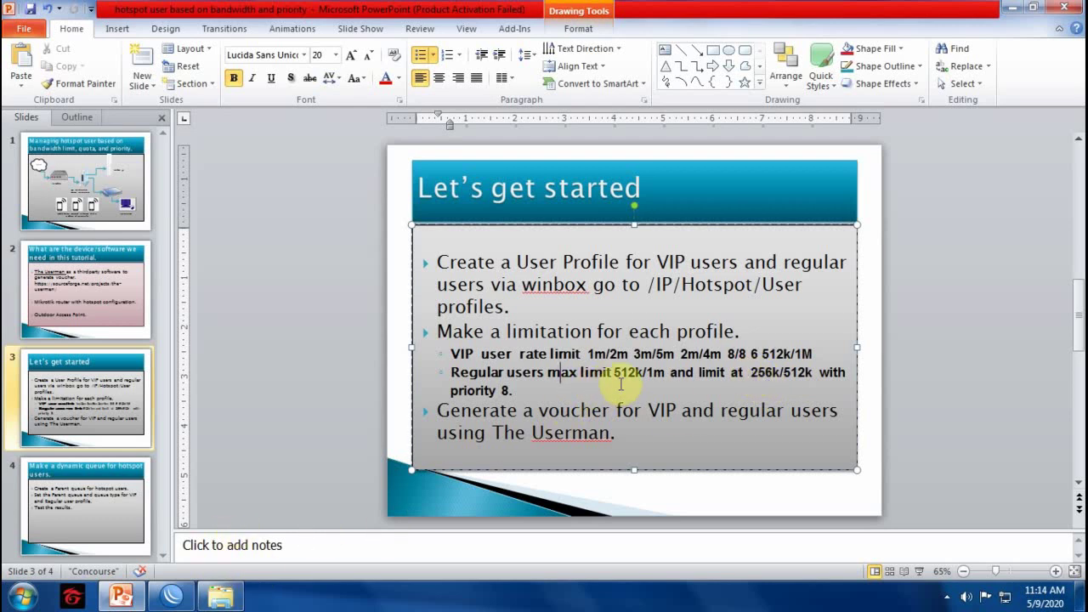
pyautogui.moveTo(172, 596)
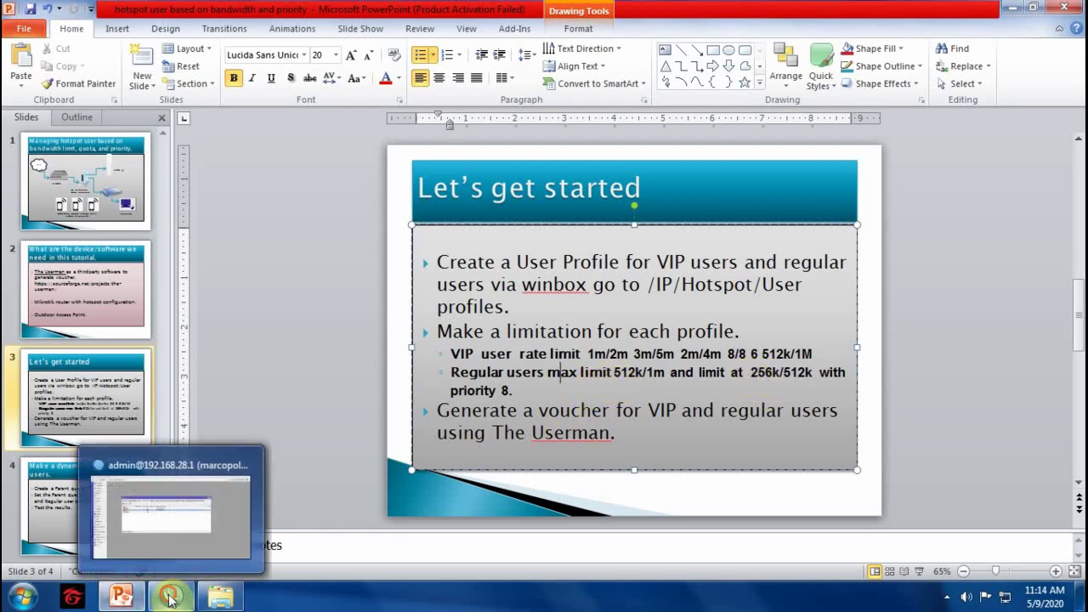
# Enter rate limit 512k/1m 0 0 0 8 256k/512k in the Regular profile, checking the slide, and save.
pyautogui.click(170, 515)
pyautogui.doubleClick(287, 265)
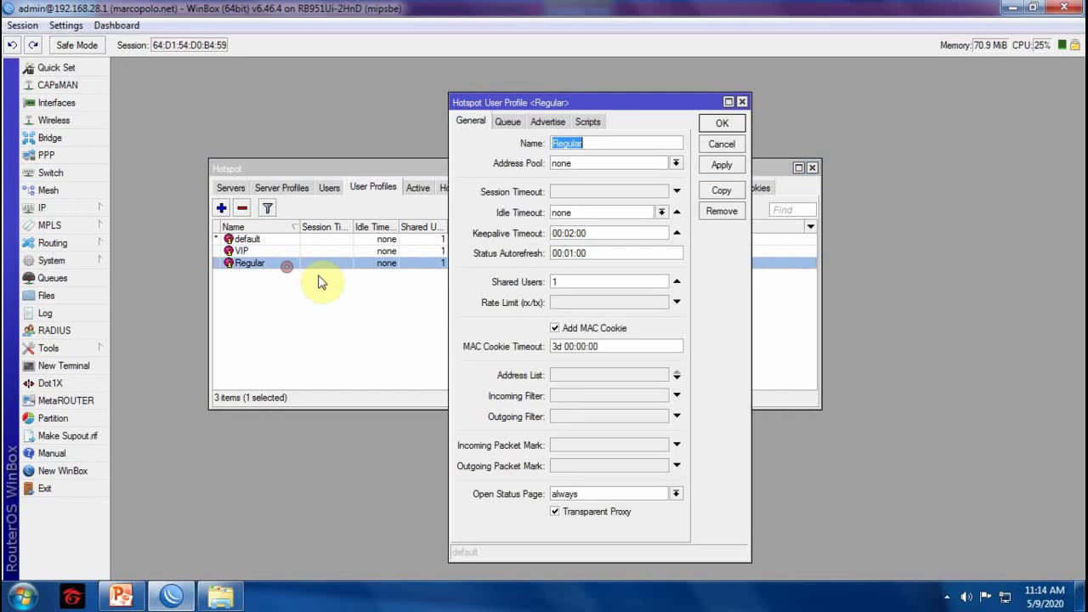
pyautogui.click(561, 302)
pyautogui.write('512k')
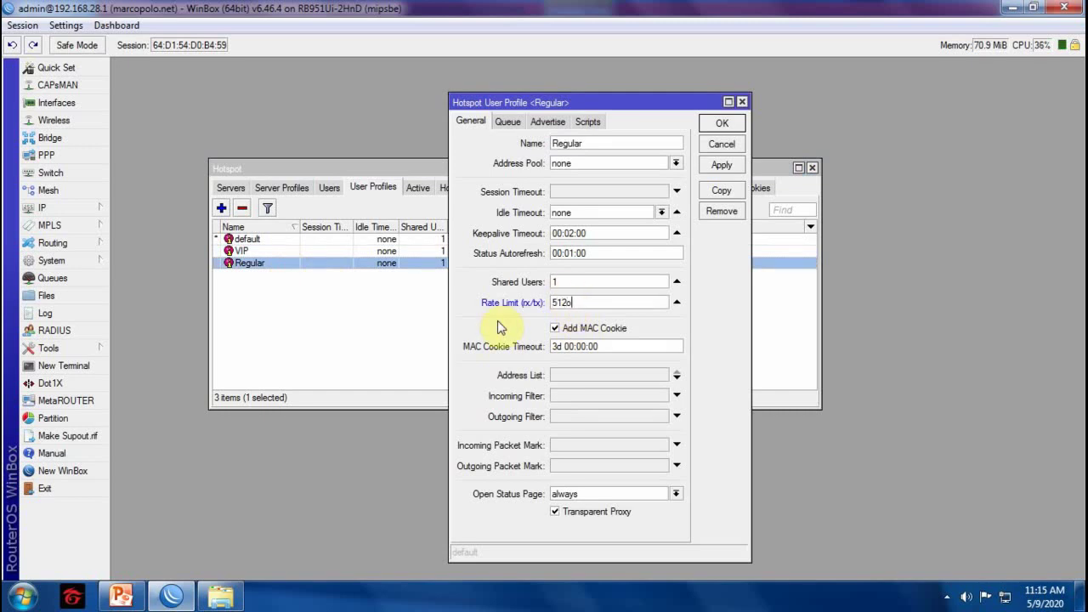
pyautogui.press('BackSpace')
pyautogui.write('k/1m 0 0 0 8')
pyautogui.click(121, 596)
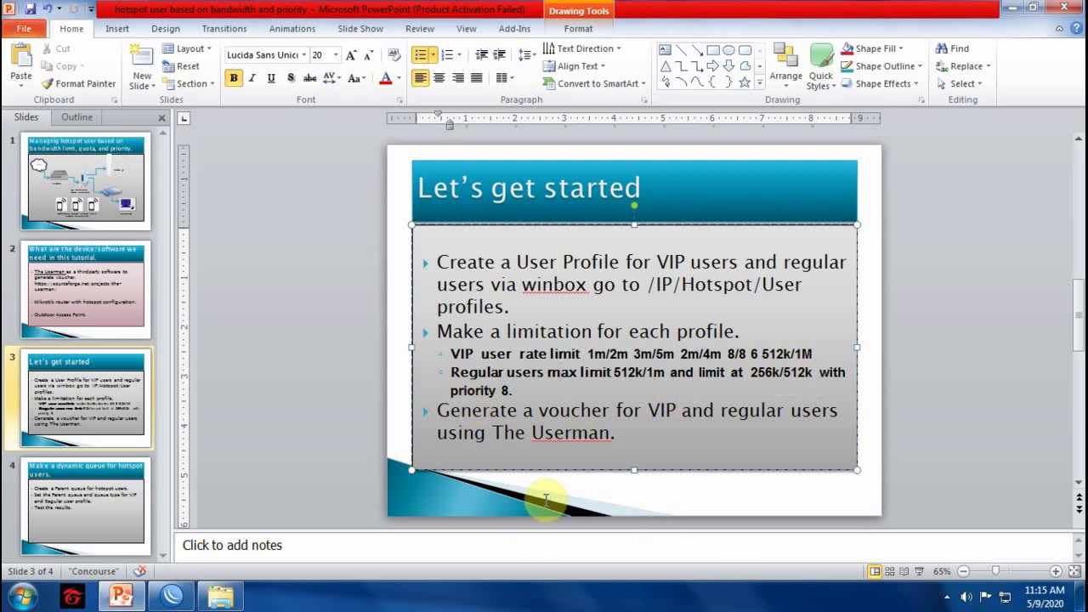
pyautogui.click(172, 596)
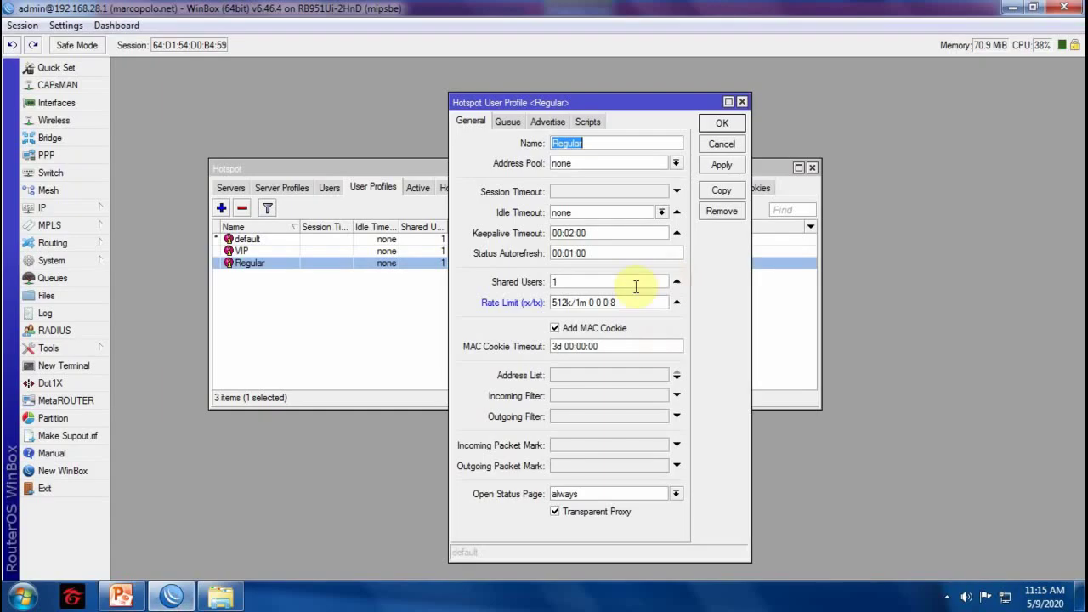
pyautogui.click(627, 302)
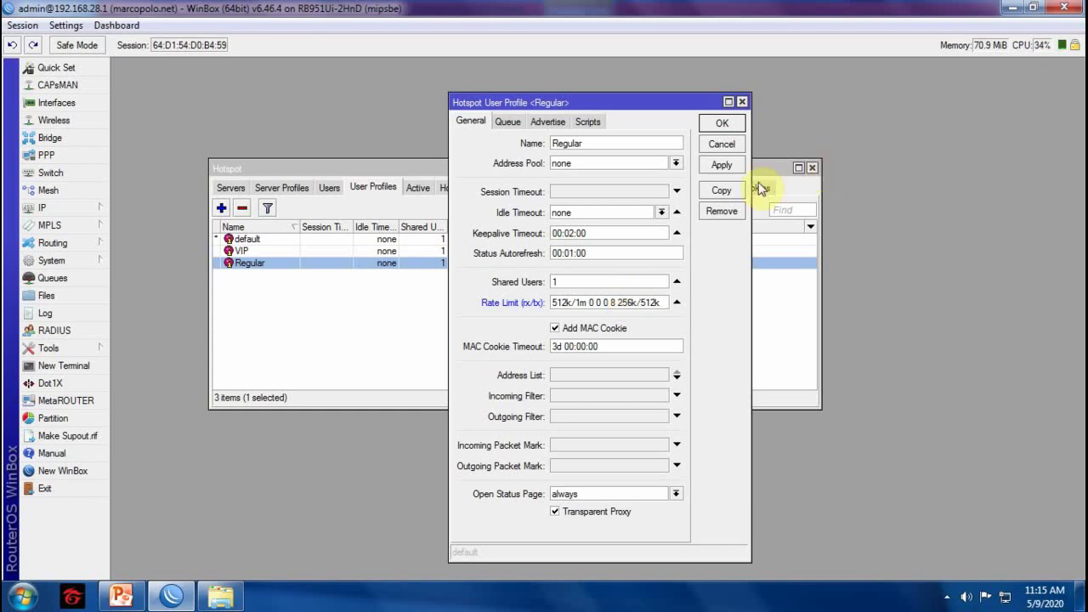
pyautogui.click(722, 122)
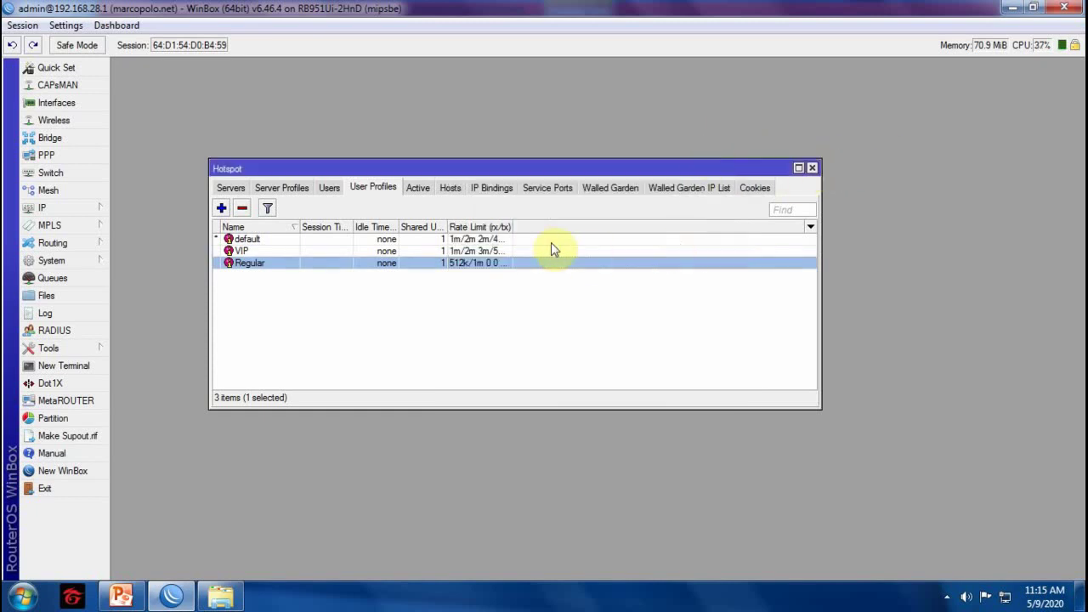
pyautogui.click(120, 595)
# Click into the slide text, then minimize the PowerPoint window.
pyautogui.click(497, 443)
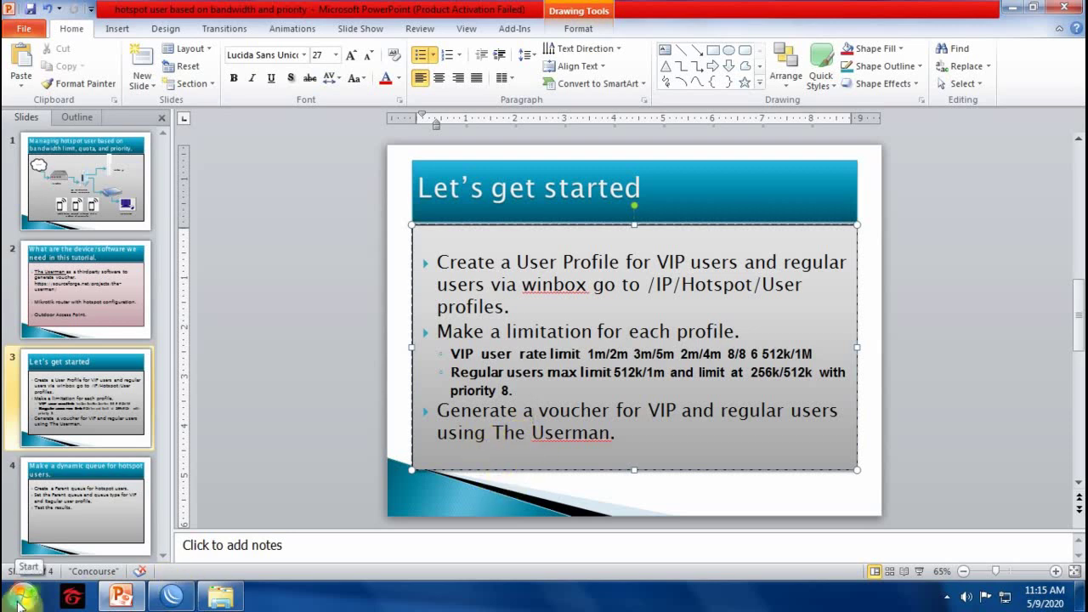
pyautogui.click(1011, 7)
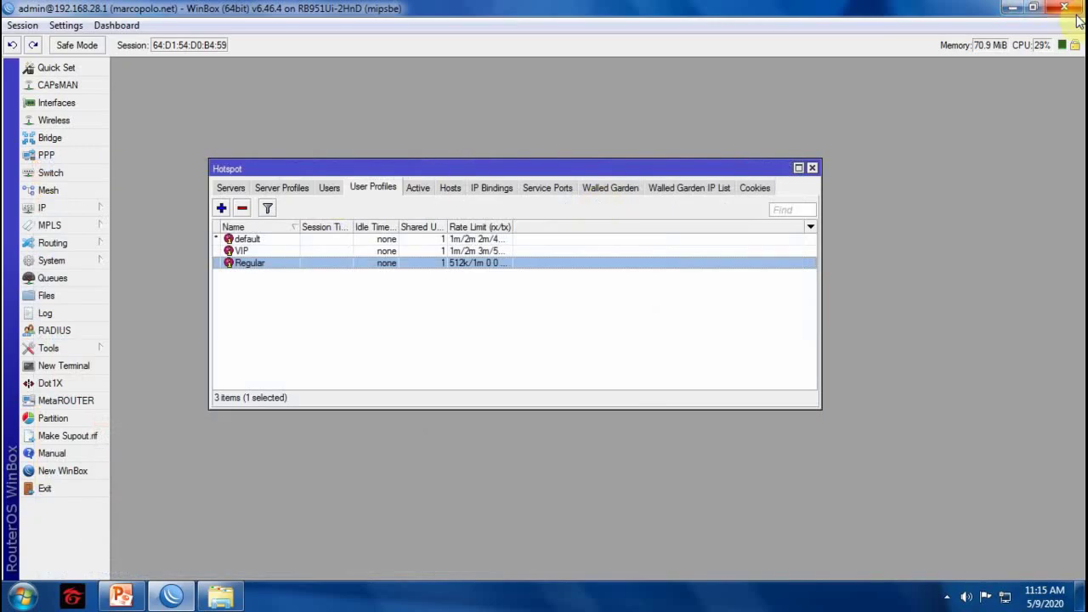
# Minimize WinBox, launch theuserman from the windows64 folder and log in to the router.
pyautogui.click(1013, 8)
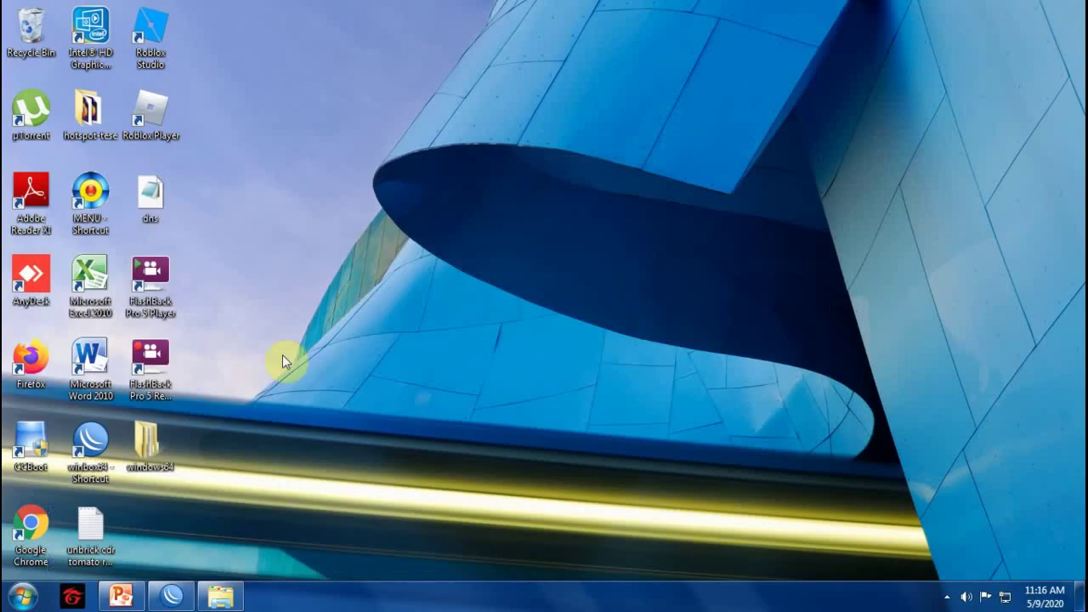
pyautogui.doubleClick(145, 444)
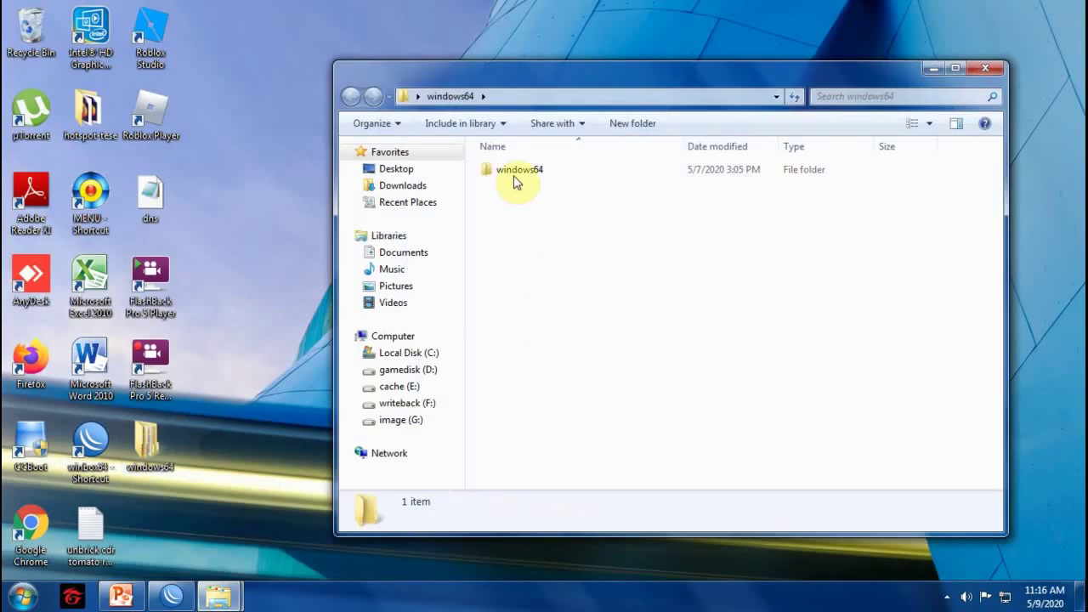
pyautogui.doubleClick(514, 174)
pyautogui.doubleClick(510, 240)
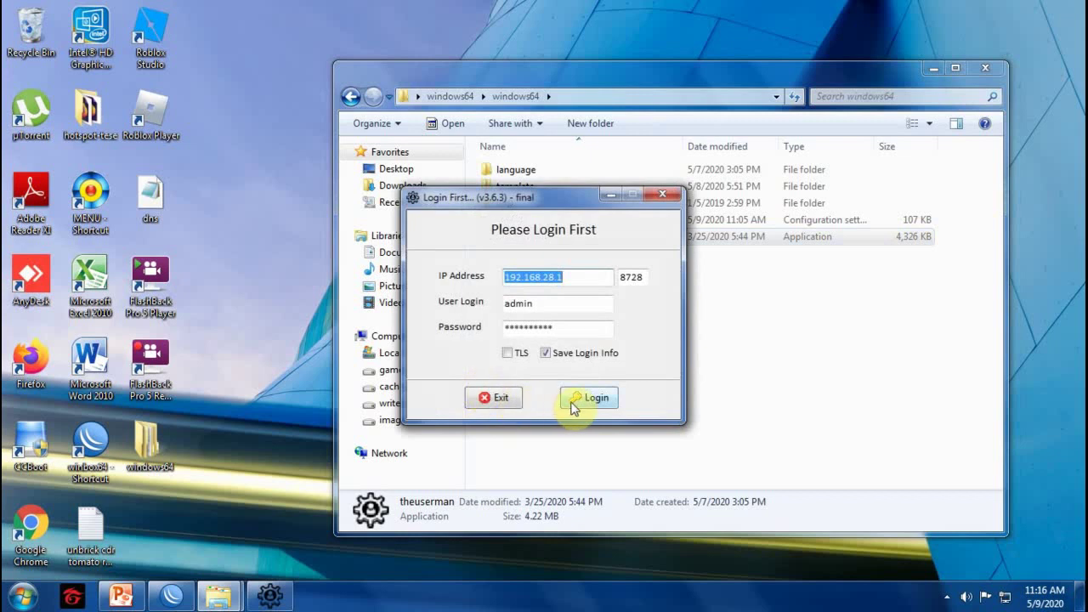
pyautogui.click(574, 405)
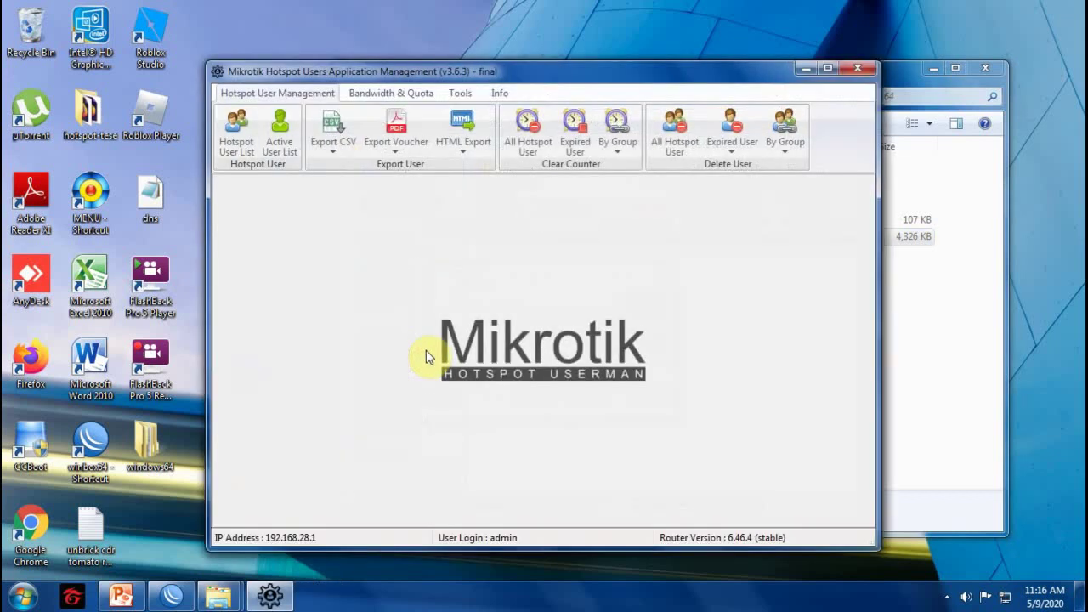
pyautogui.moveTo(479, 73); pyautogui.dragTo(409, 67)
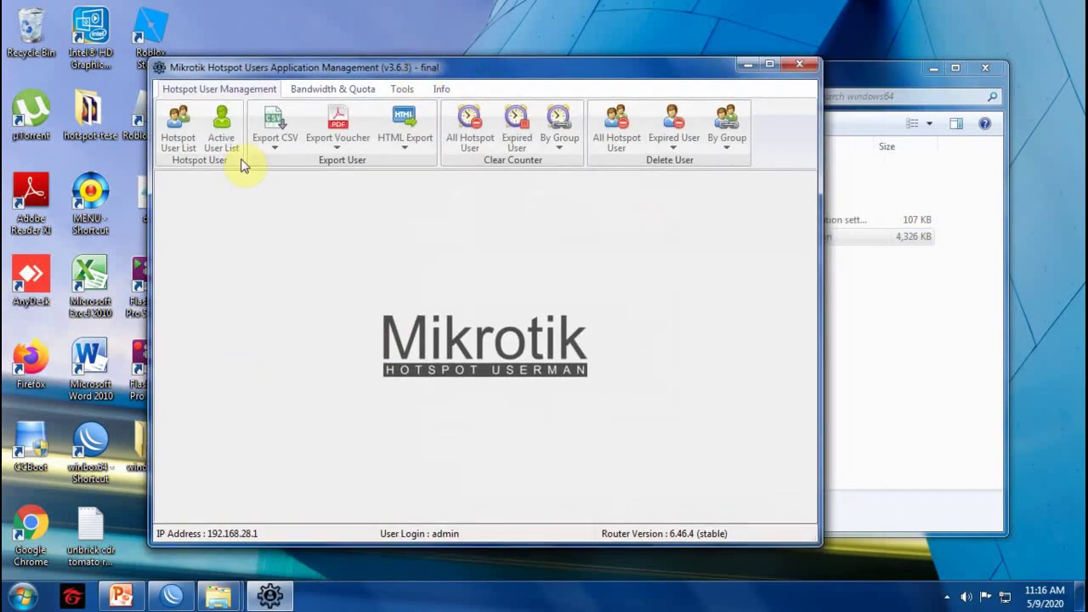
# Open the user generator from the hotspot user list, choosing hotspot1, lowercase letters and a login prefix.
pyautogui.click(178, 129)
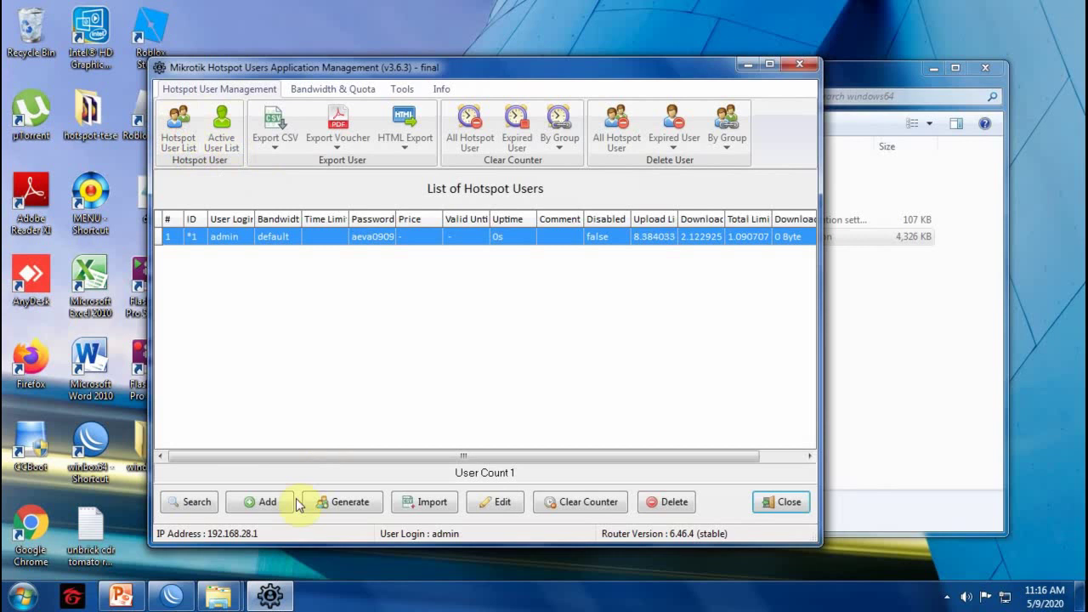
pyautogui.click(335, 505)
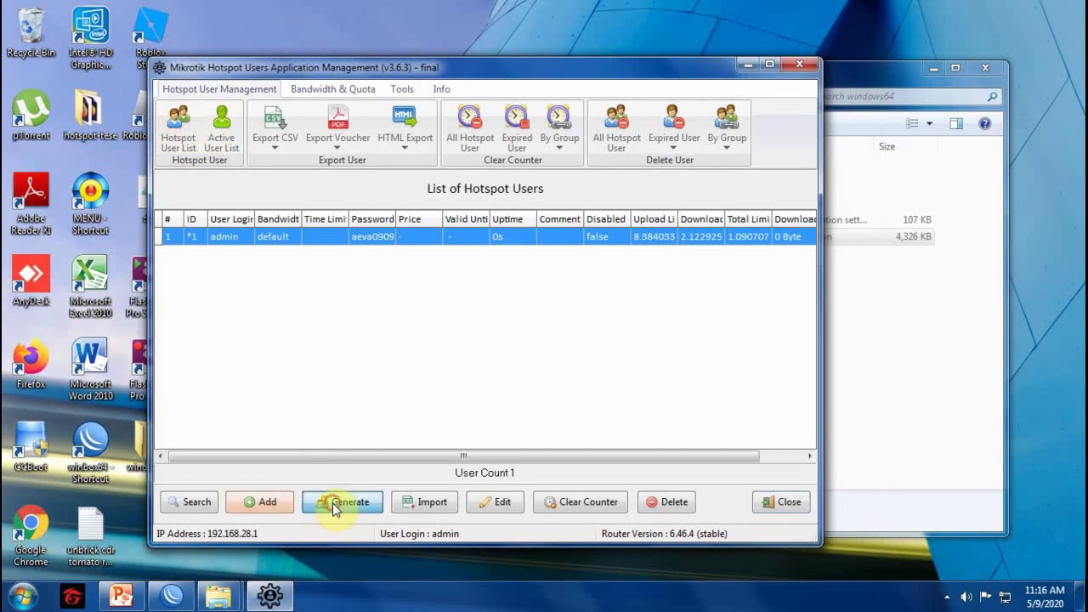
pyautogui.click(624, 189)
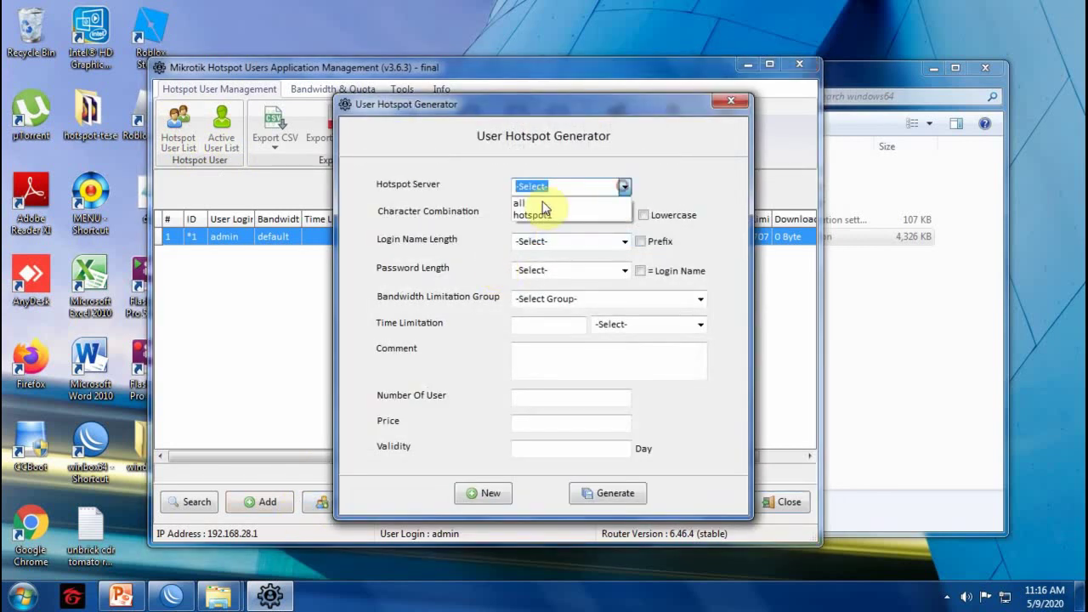
pyautogui.click(533, 216)
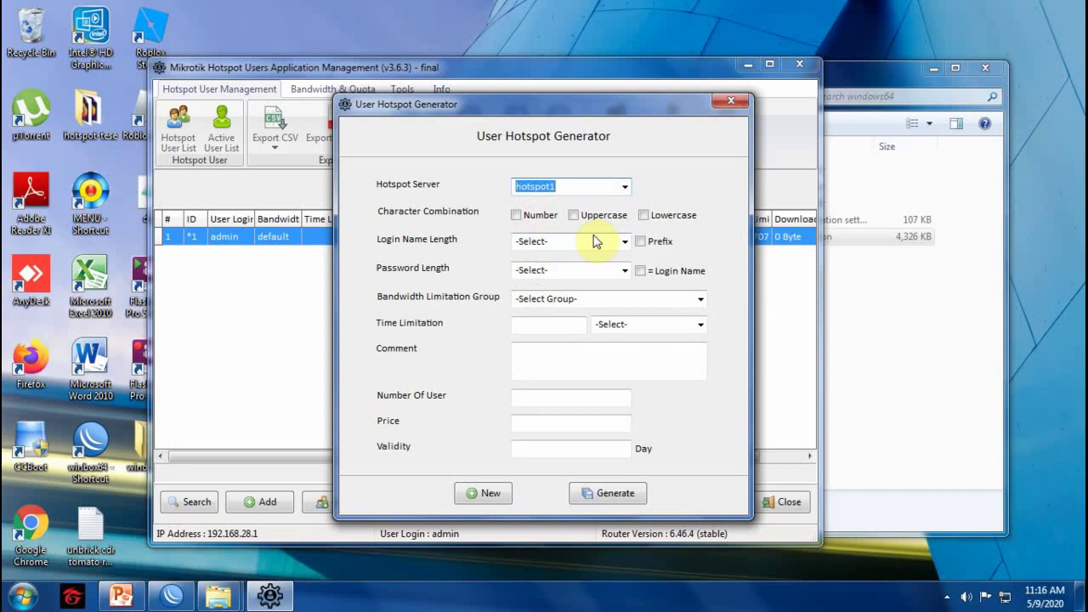
pyautogui.click(644, 216)
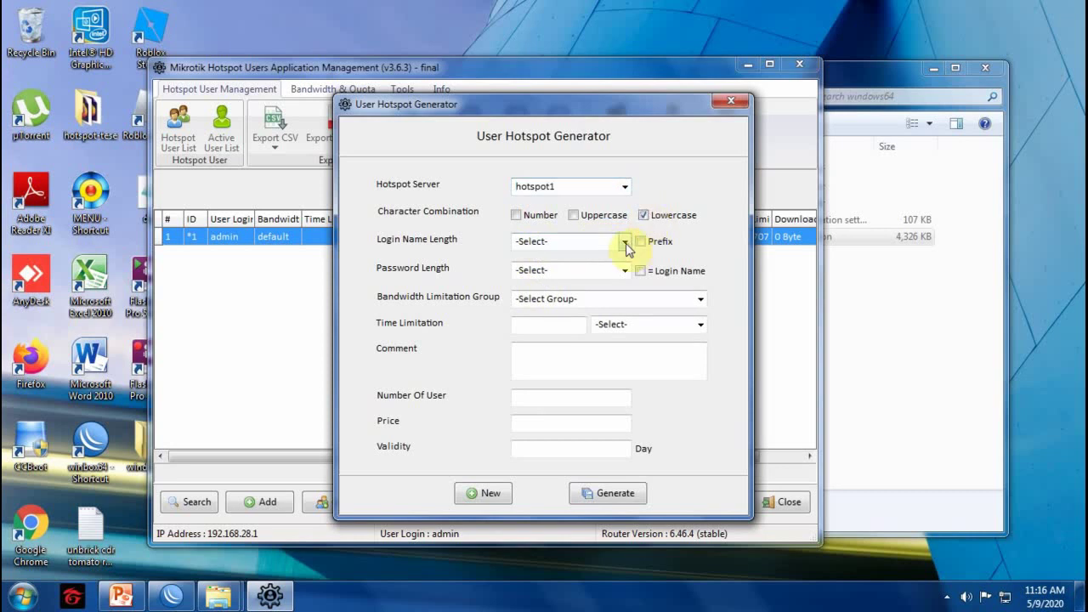
pyautogui.click(625, 242)
pyautogui.click(631, 243)
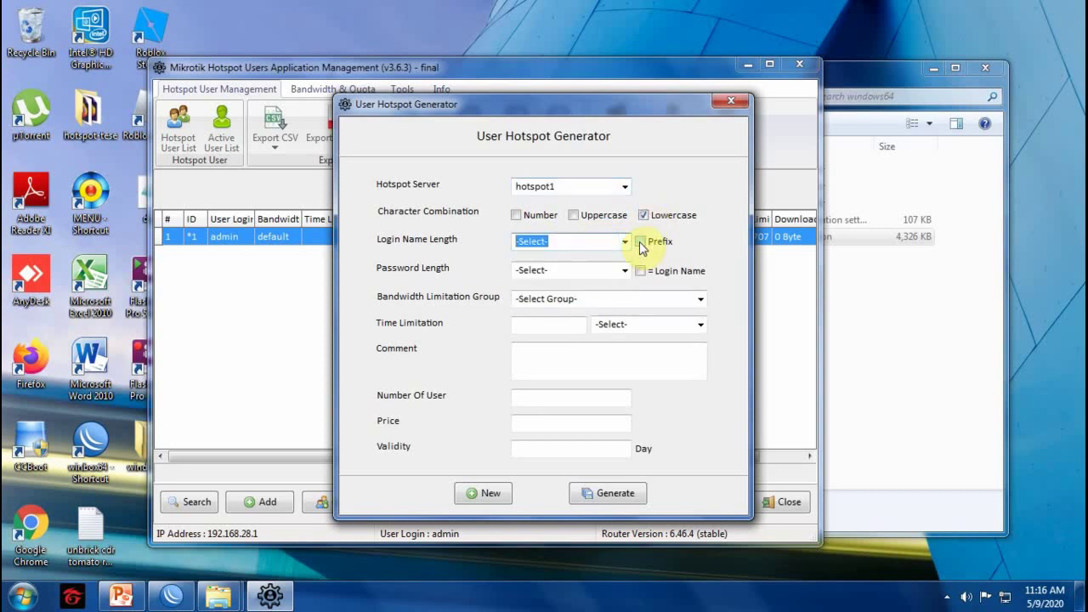
pyautogui.click(642, 243)
# Set prefix 'vu', 3-character login names and passwords, and the VIP bandwidth group.
pyautogui.click(523, 242)
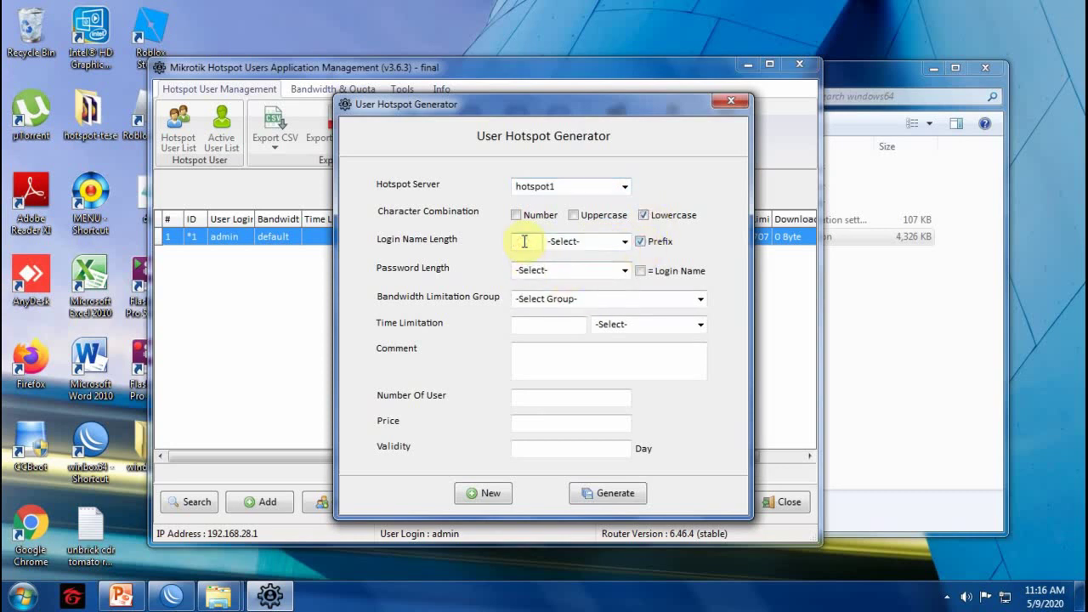
pyautogui.write('vu')
pyautogui.click(625, 241)
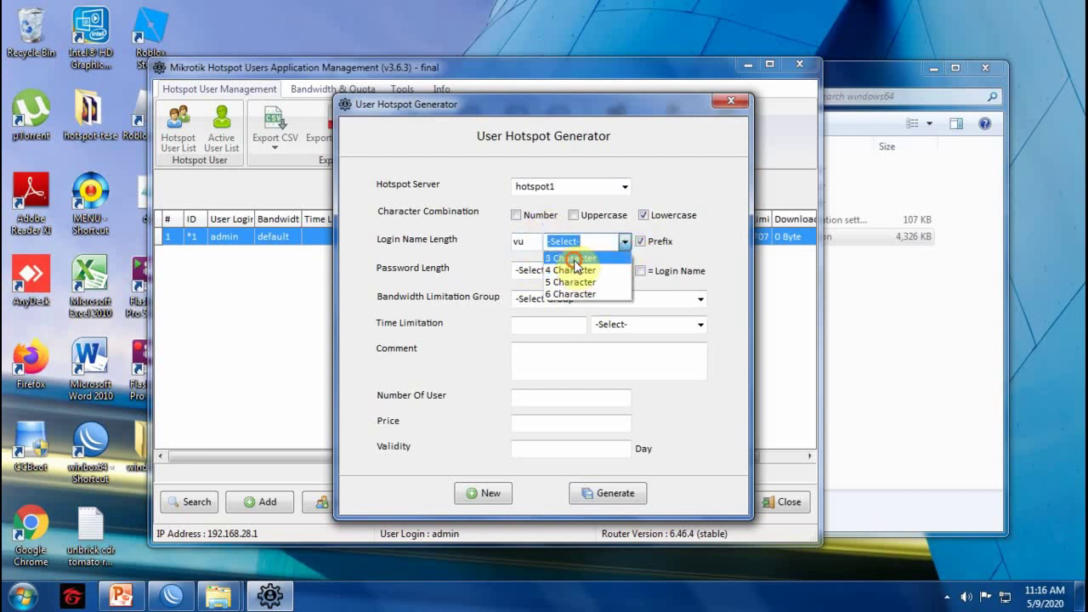
pyautogui.click(575, 260)
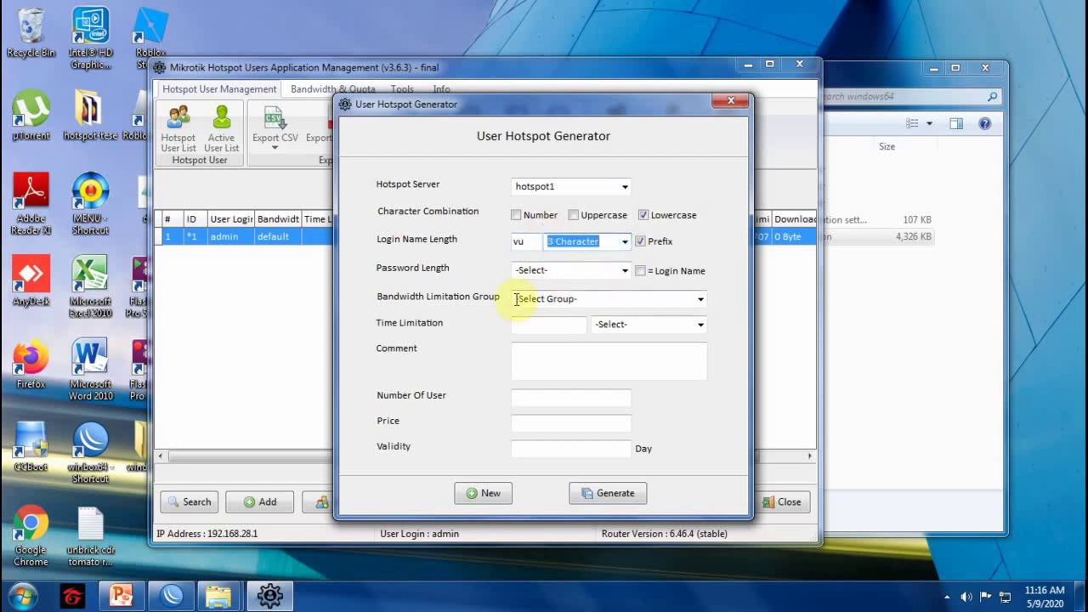
pyautogui.click(622, 270)
pyautogui.click(544, 287)
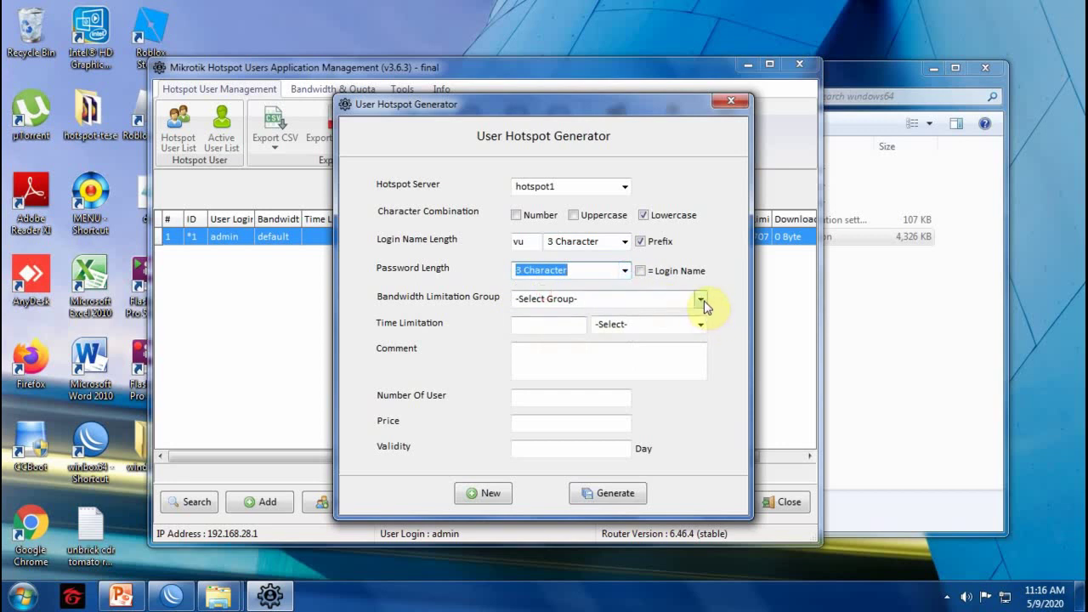
pyautogui.click(701, 300)
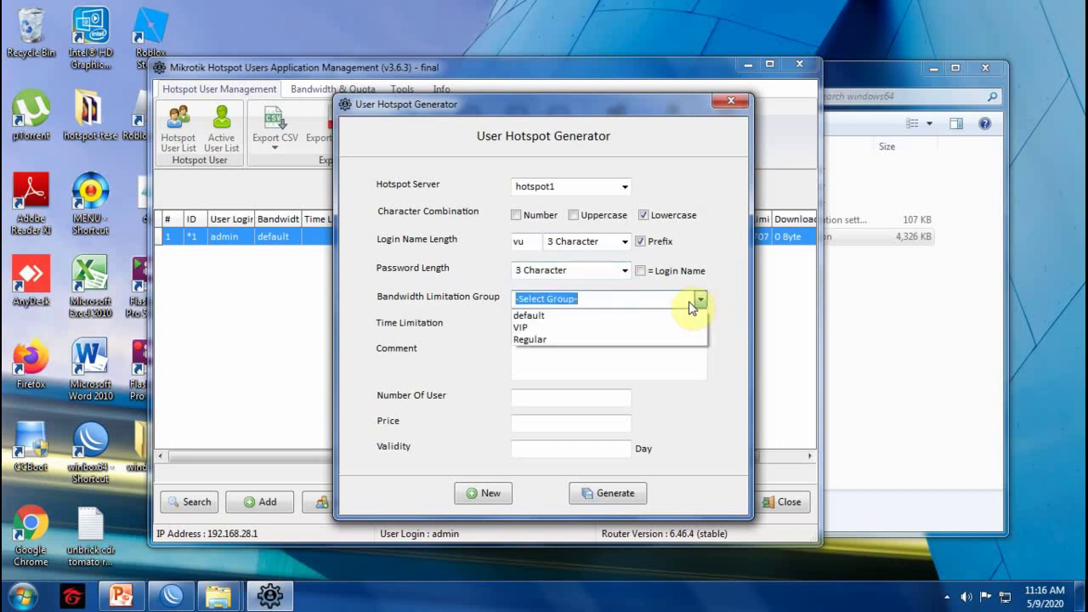
pyautogui.click(526, 330)
# Set a 1 Hour time limitation and the comment 0509.
pyautogui.click(539, 329)
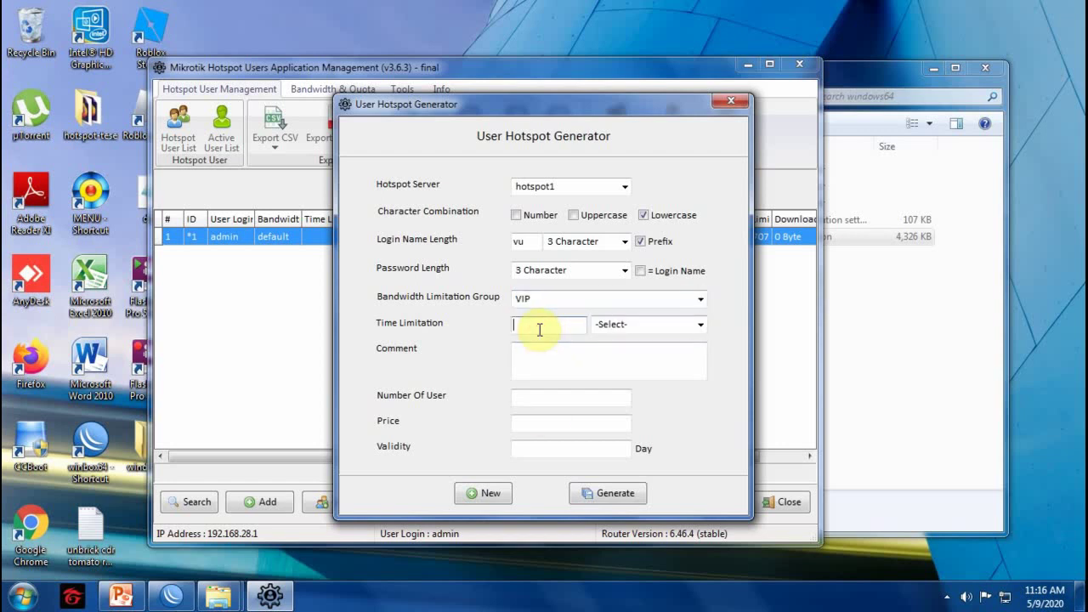
pyautogui.write('1')
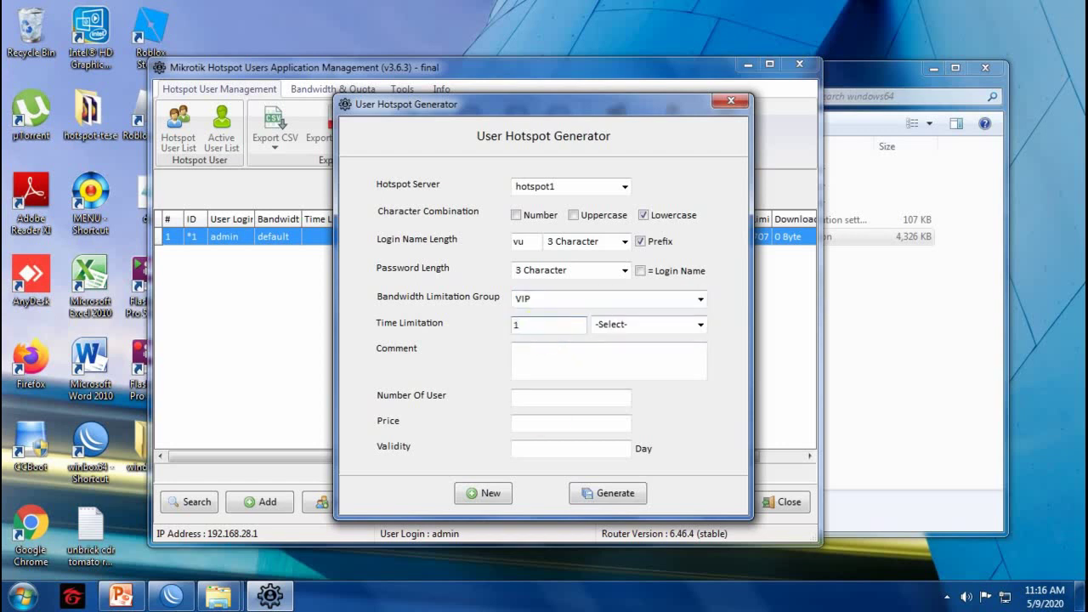
pyautogui.click(700, 324)
pyautogui.click(628, 353)
pyautogui.click(552, 360)
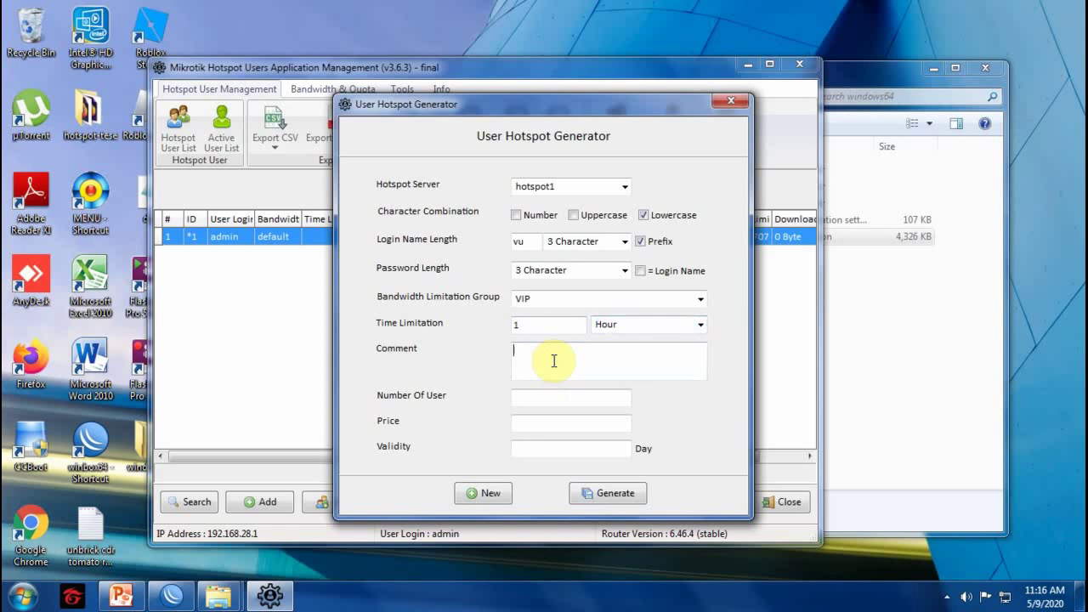
pyautogui.write('050920_vip')
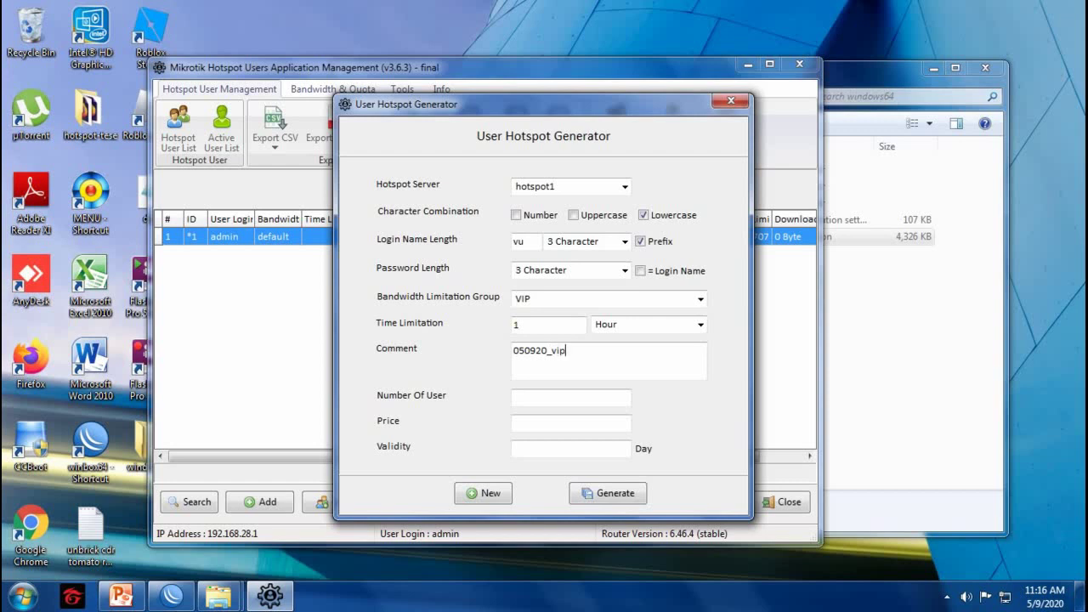
# Generate 2 users with price 5 and 1-day validity.
pyautogui.click(542, 401)
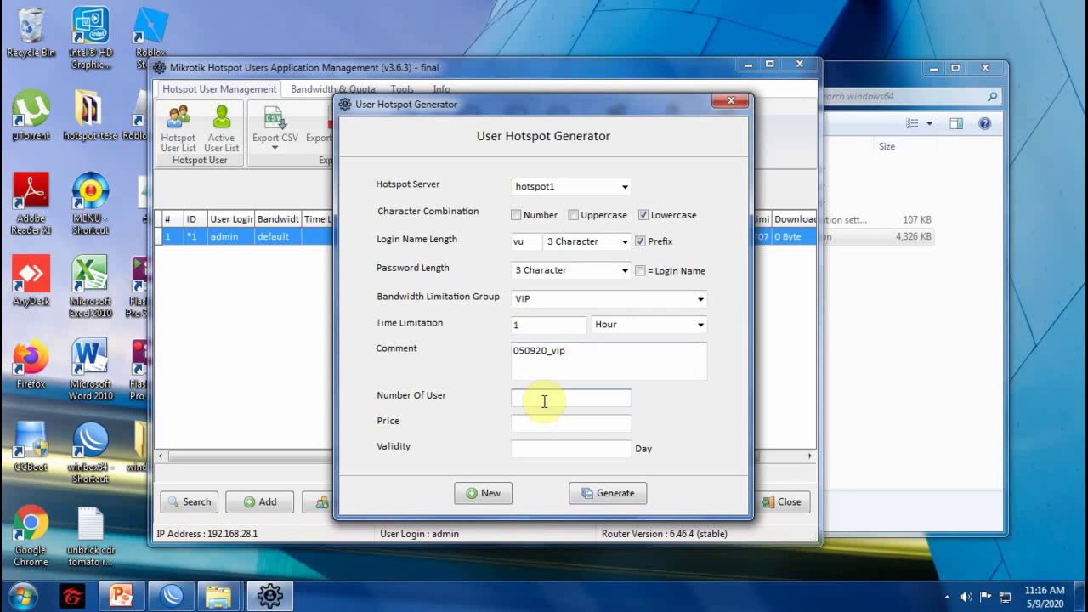
pyautogui.write('2')
pyautogui.click(540, 422)
pyautogui.write('5')
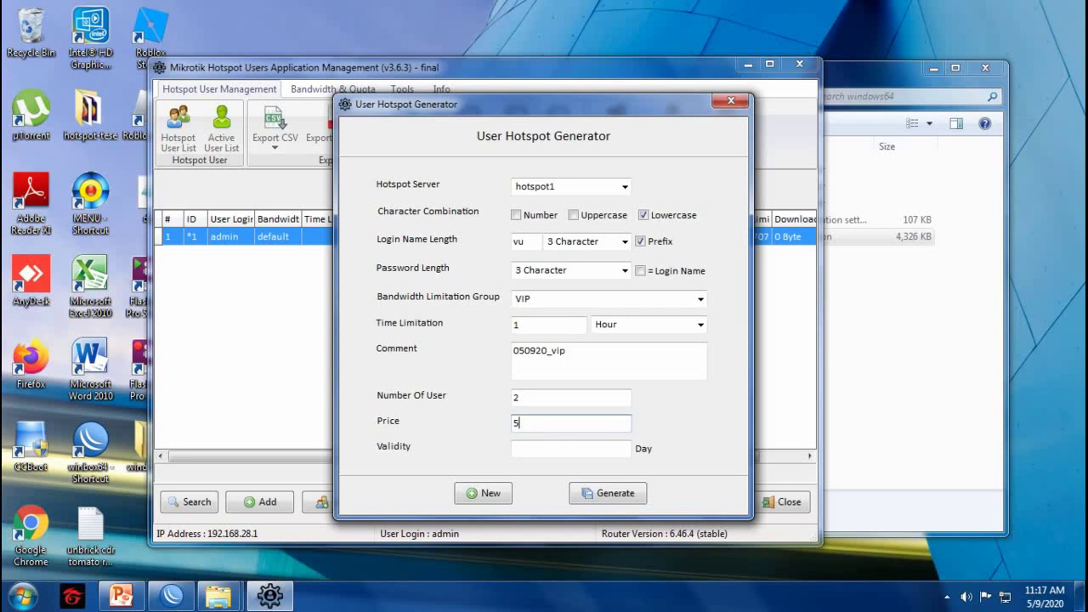
pyautogui.click(552, 450)
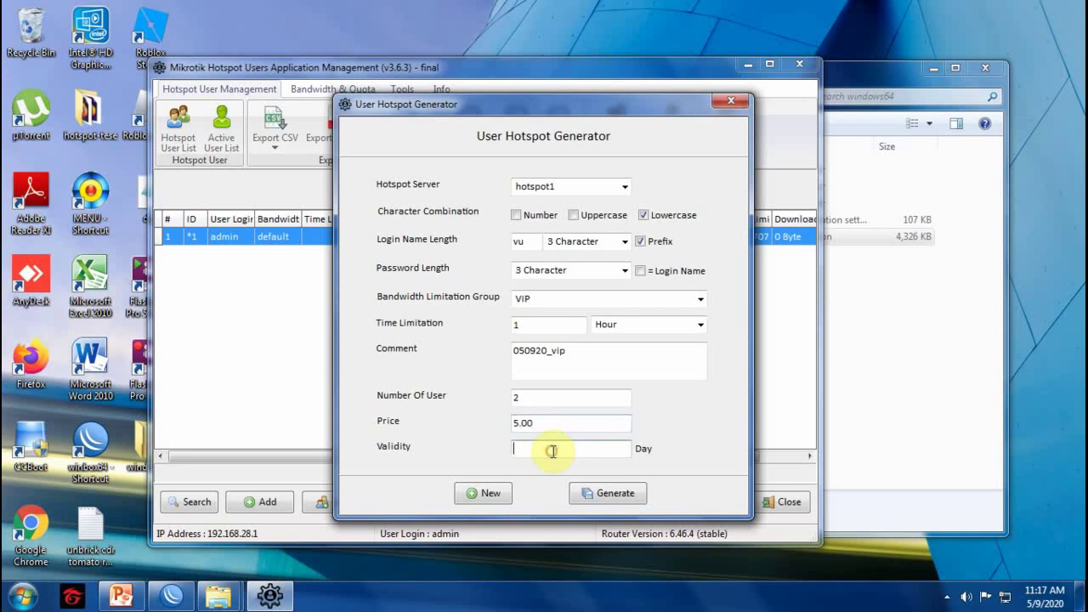
pyautogui.write('1')
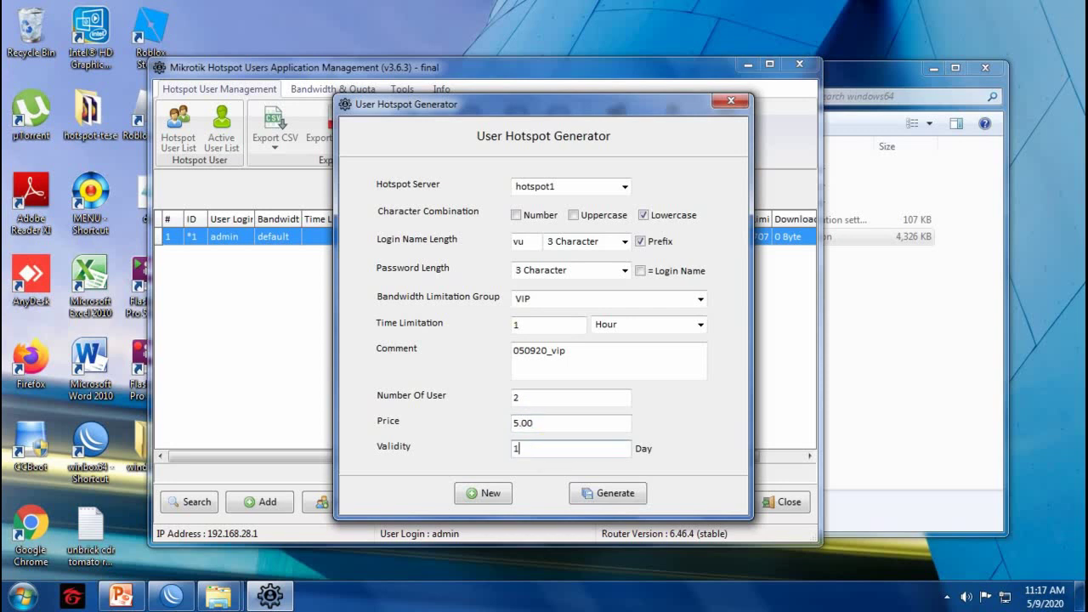
pyautogui.click(593, 494)
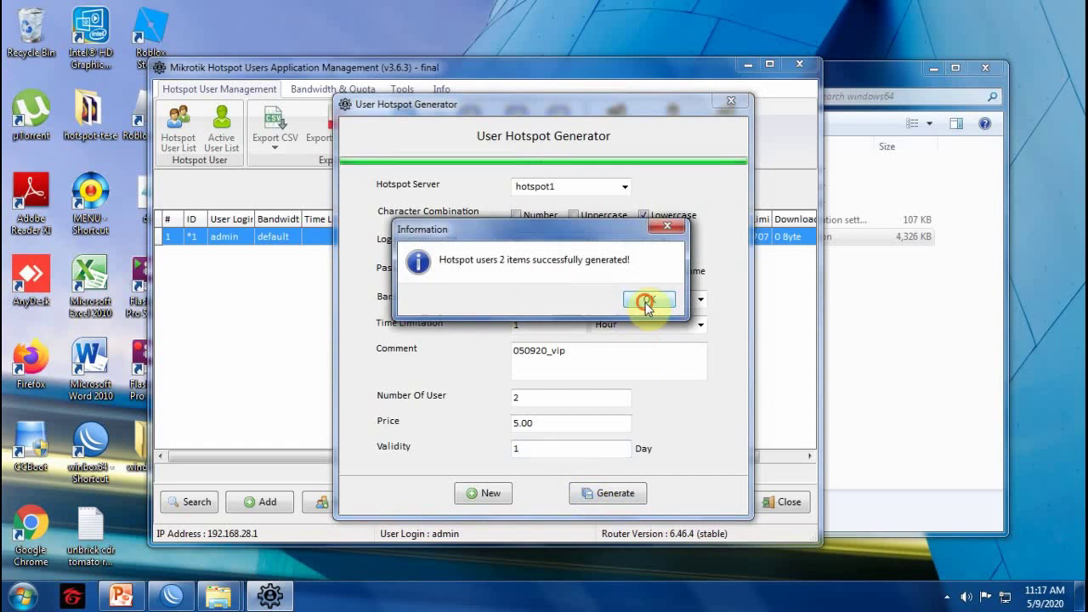
# Confirm the success message, close the generator and review slide 3's voucher bullet.
pyautogui.click(643, 304)
pyautogui.click(731, 102)
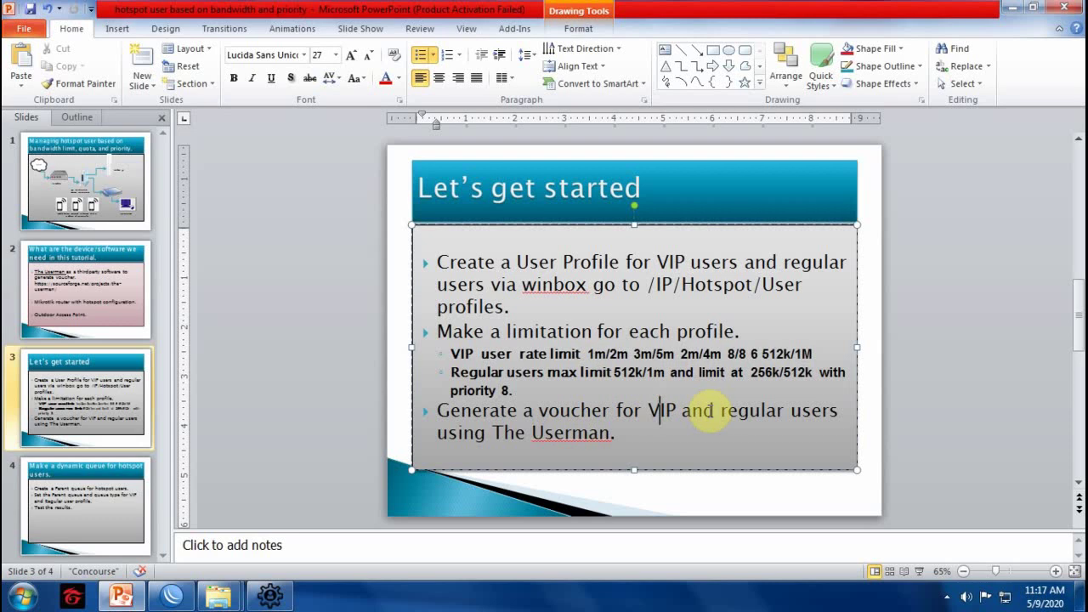
pyautogui.click(714, 411)
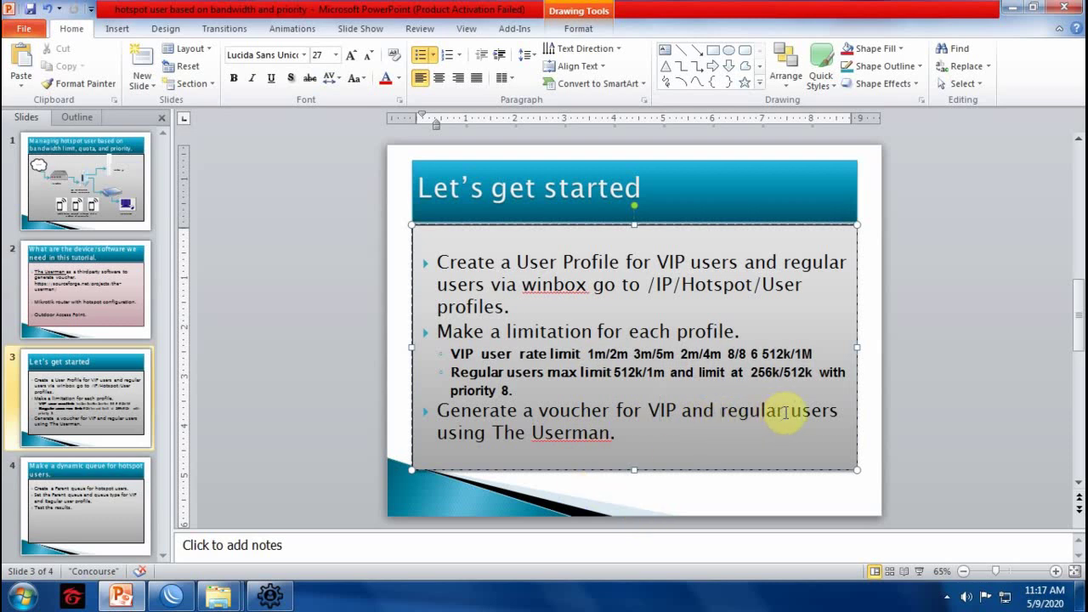
# Set up user generation on hotspot1 with lowercase, prefix ru, and 3-character logins and passwords.
pyautogui.click(269, 595)
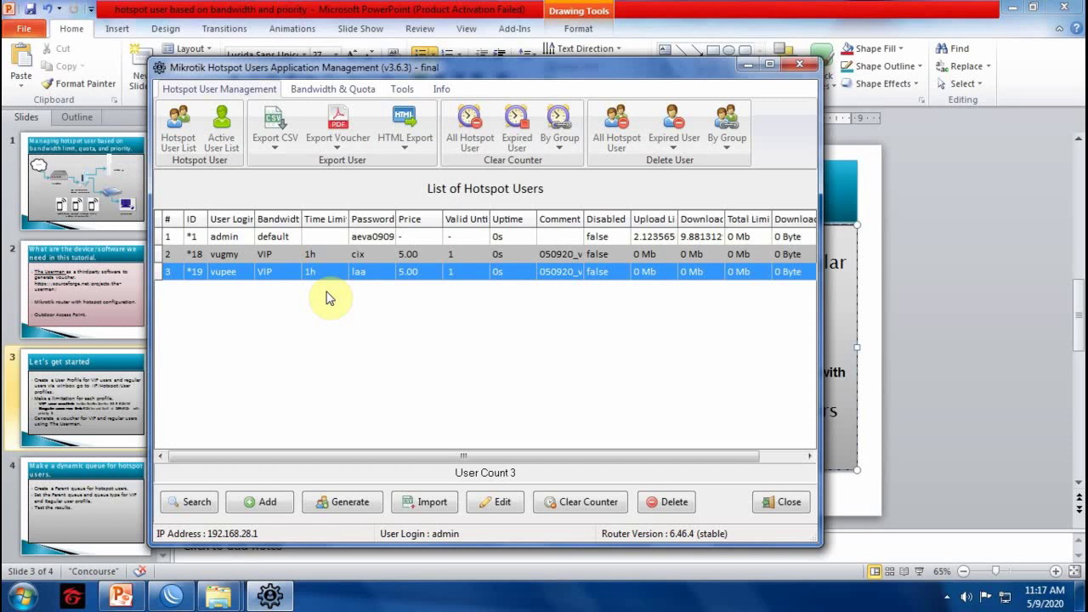
pyautogui.click(352, 504)
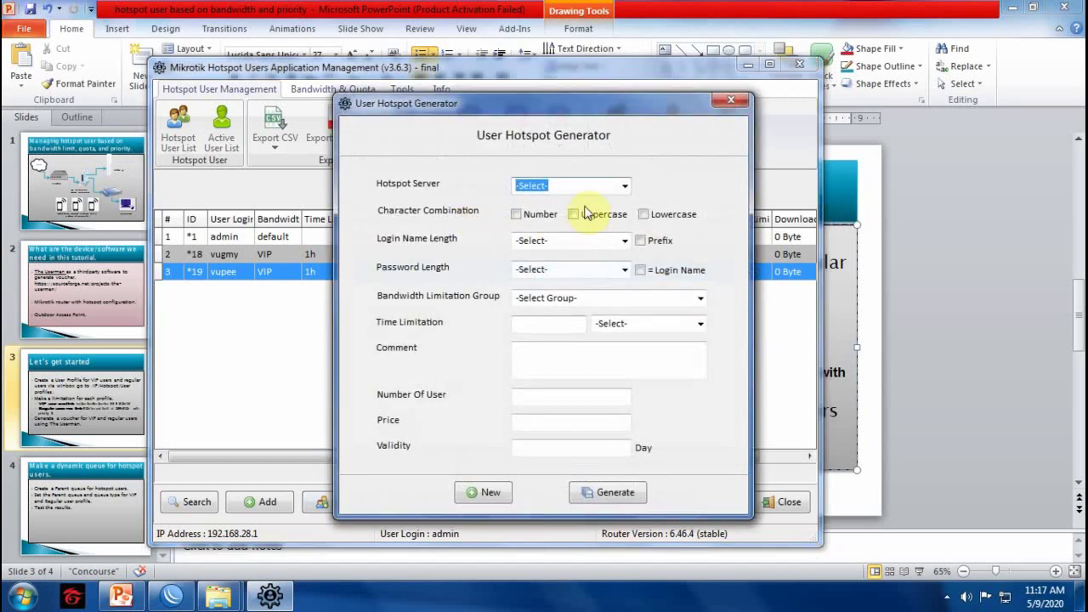
pyautogui.click(625, 190)
pyautogui.click(536, 210)
pyautogui.click(643, 214)
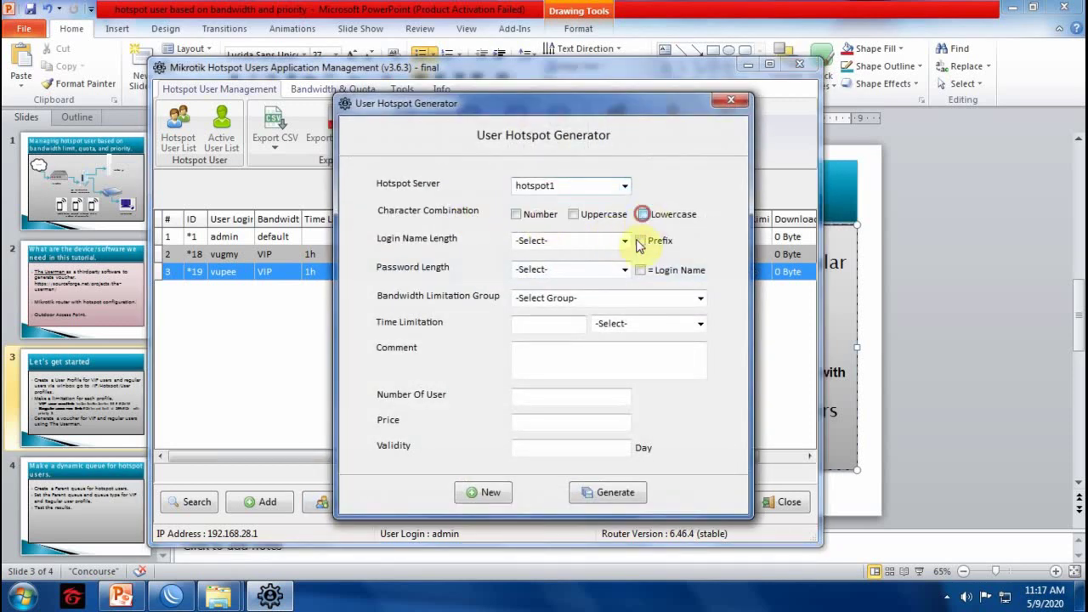
pyautogui.click(641, 241)
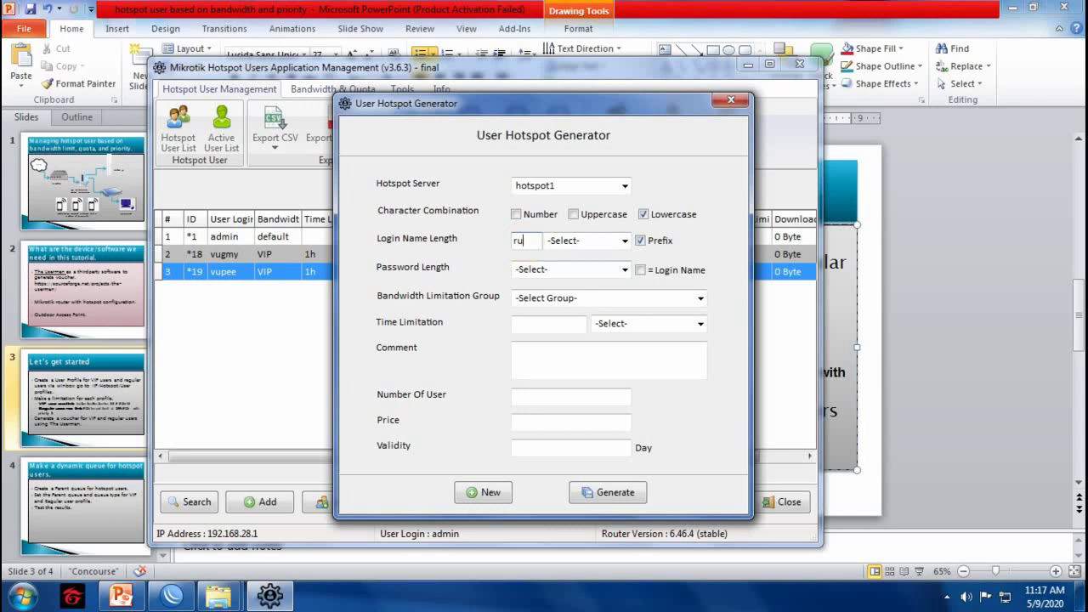
pyautogui.click(626, 241)
pyautogui.click(586, 250)
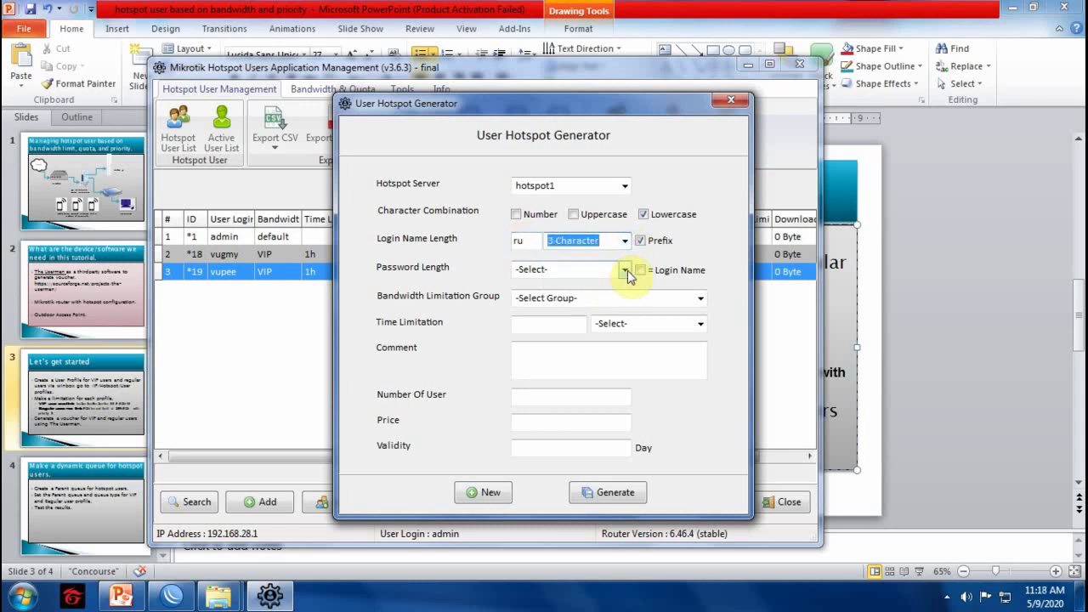
pyautogui.click(626, 270)
pyautogui.click(557, 283)
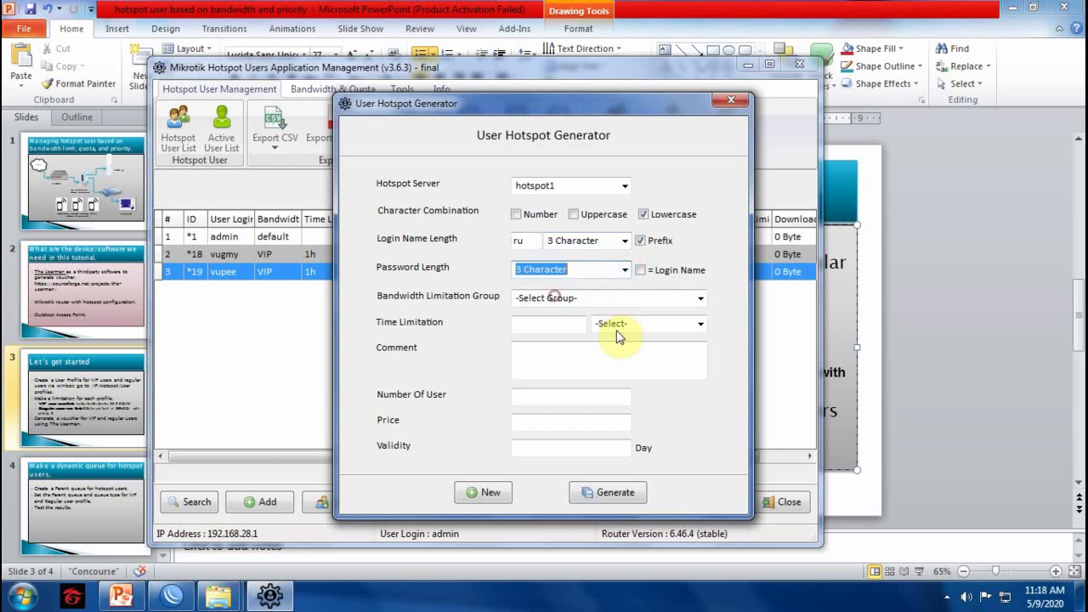
# Assign the Regular group, a 1-hour time limit and the comment 050920_reg.
pyautogui.click(701, 299)
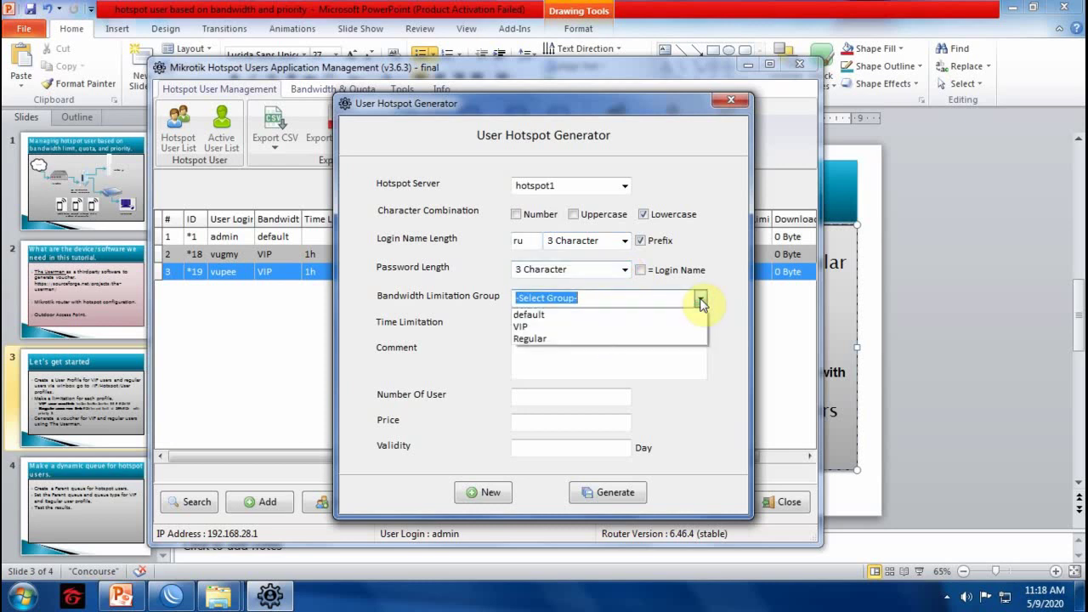
pyautogui.click(537, 339)
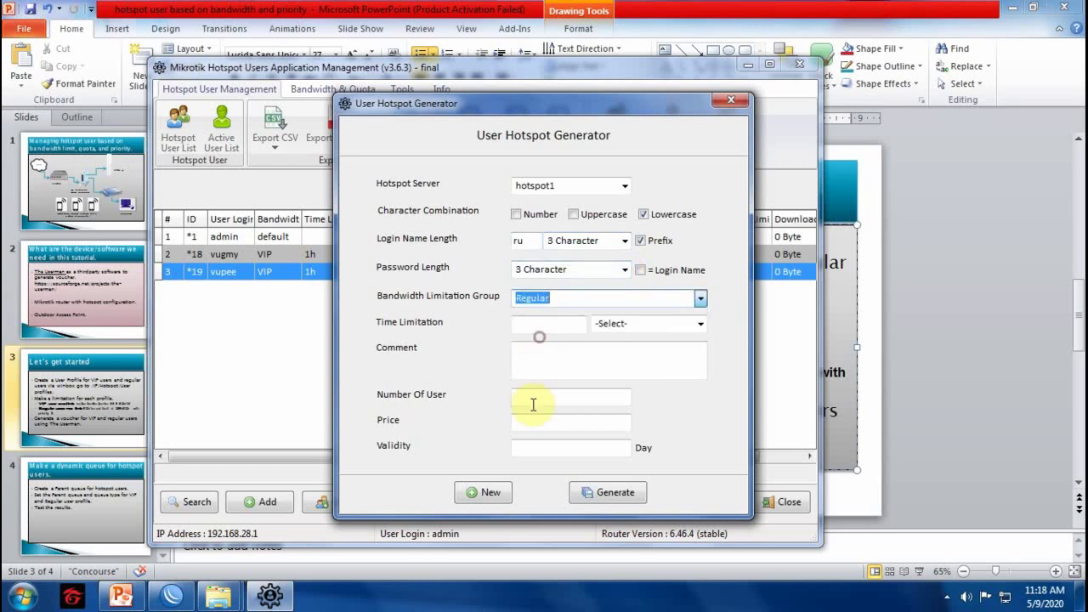
pyautogui.click(530, 325)
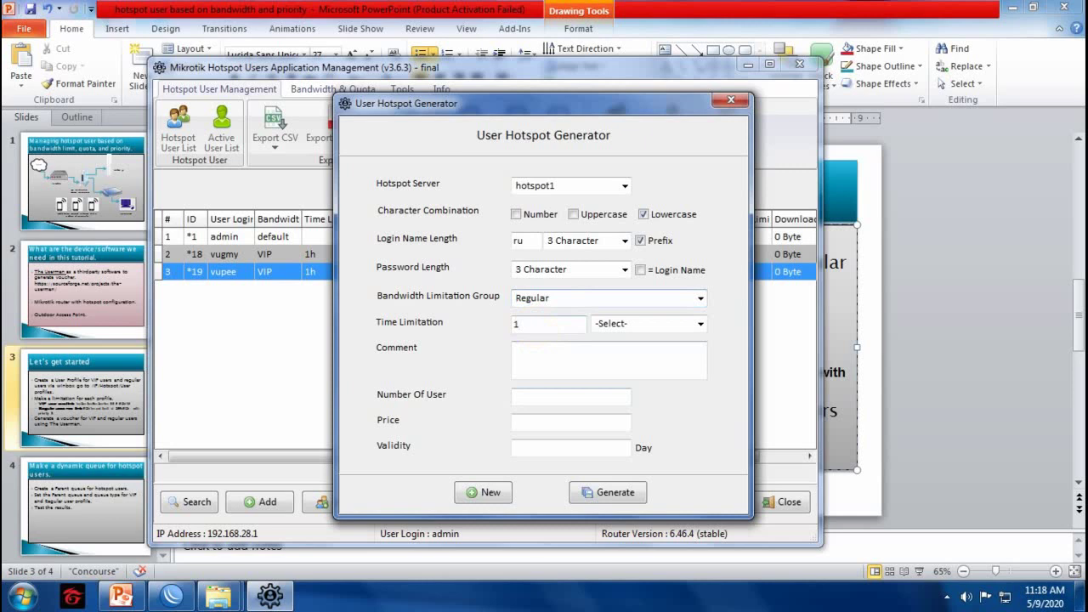
pyautogui.click(700, 324)
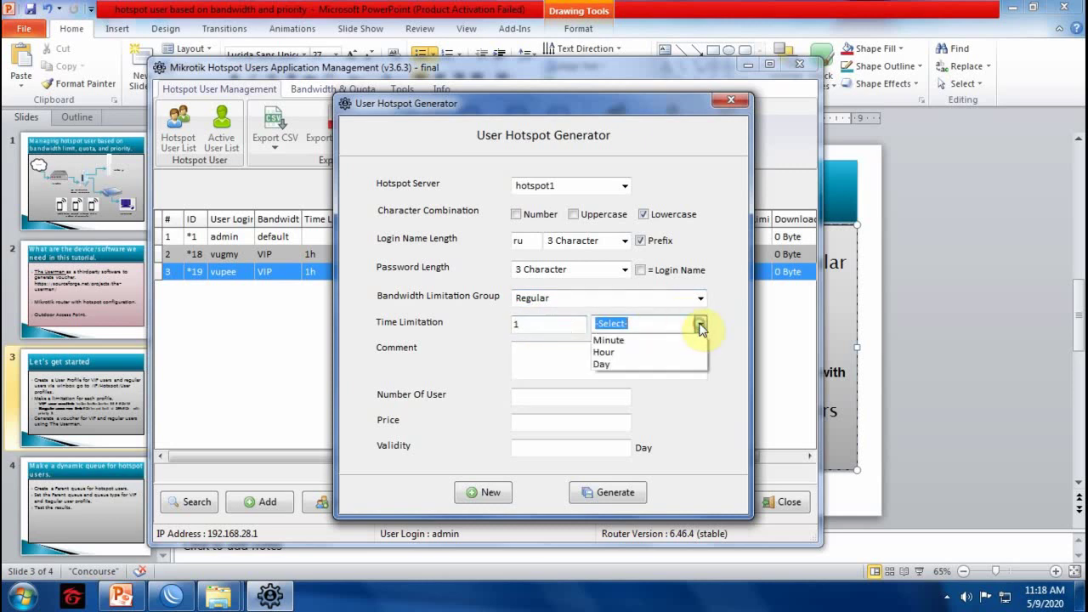
pyautogui.click(607, 352)
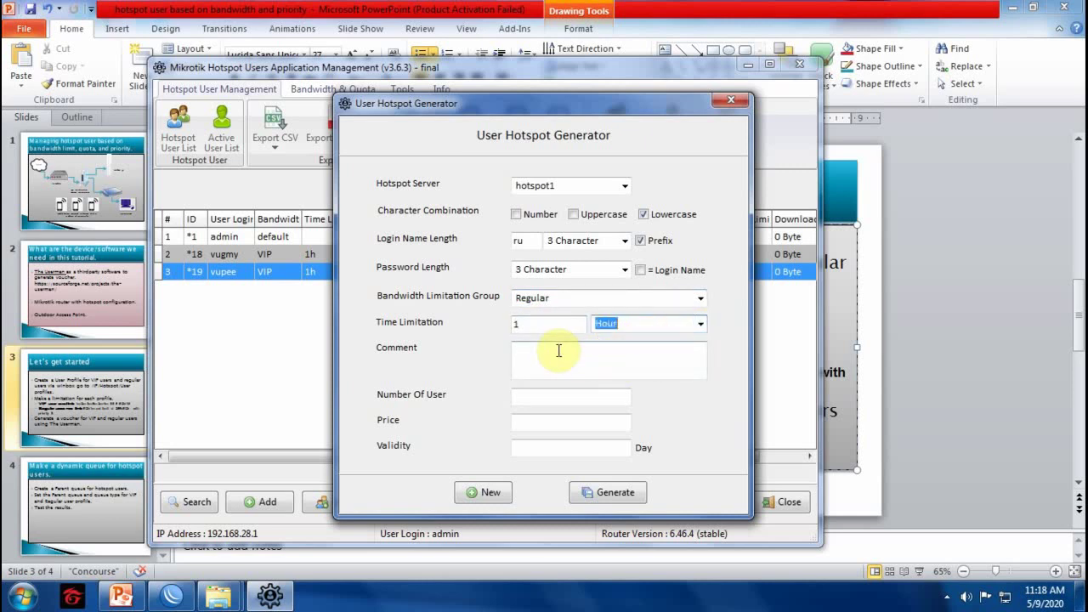
pyautogui.click(556, 350)
pyautogui.write('0509')
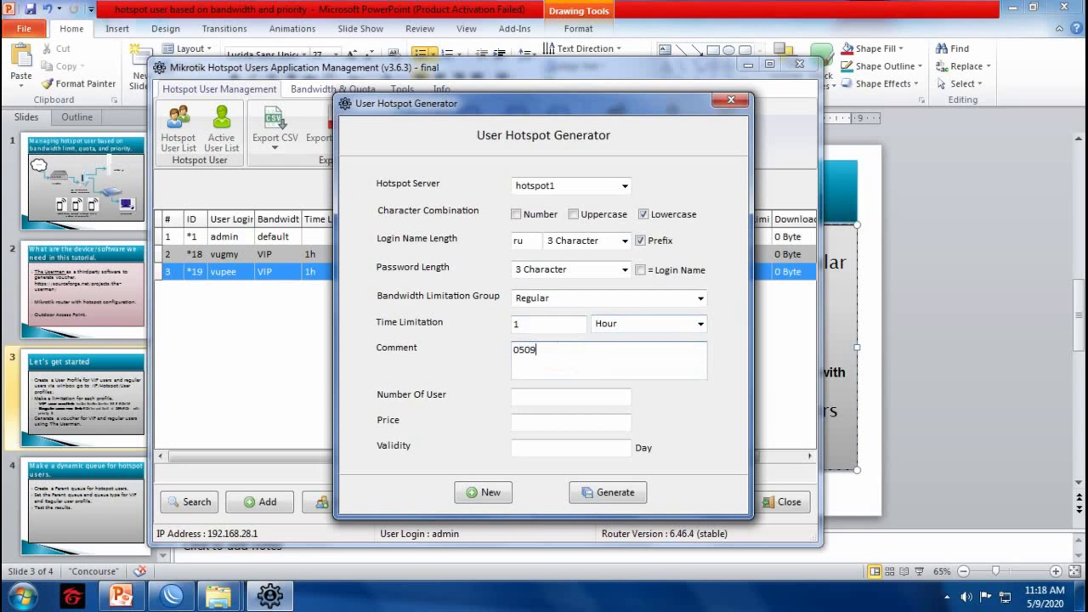
pyautogui.write('20_reg')
# Generate 2 users priced 5.00 with 1-day validity.
pyautogui.click(566, 402)
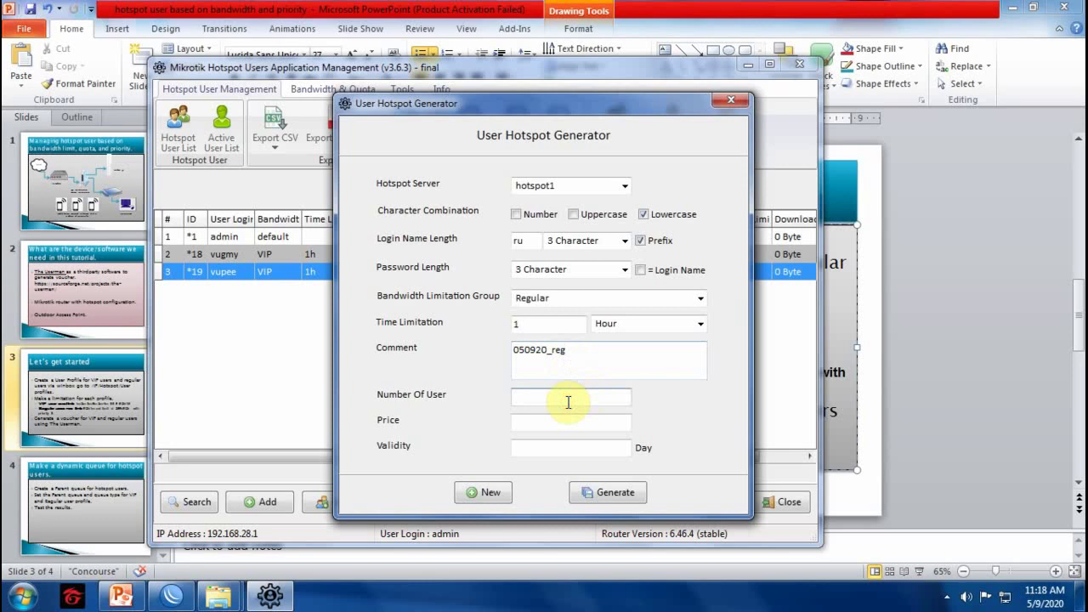
pyautogui.write('2')
pyautogui.press('Tab')
pyautogui.write('5.')
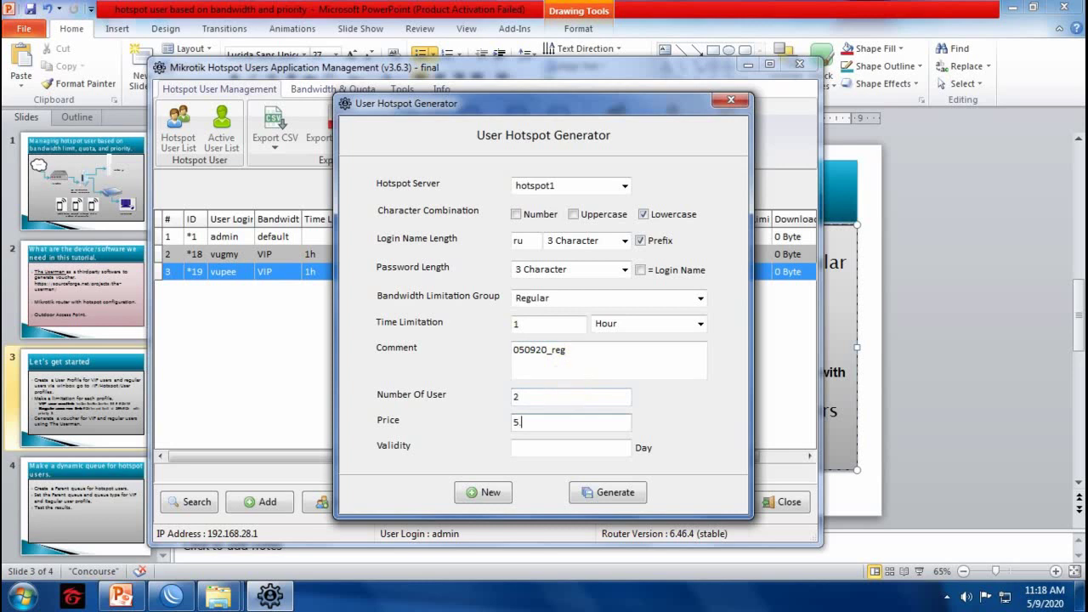
pyautogui.write('00')
pyautogui.press('Tab')
pyautogui.write('1')
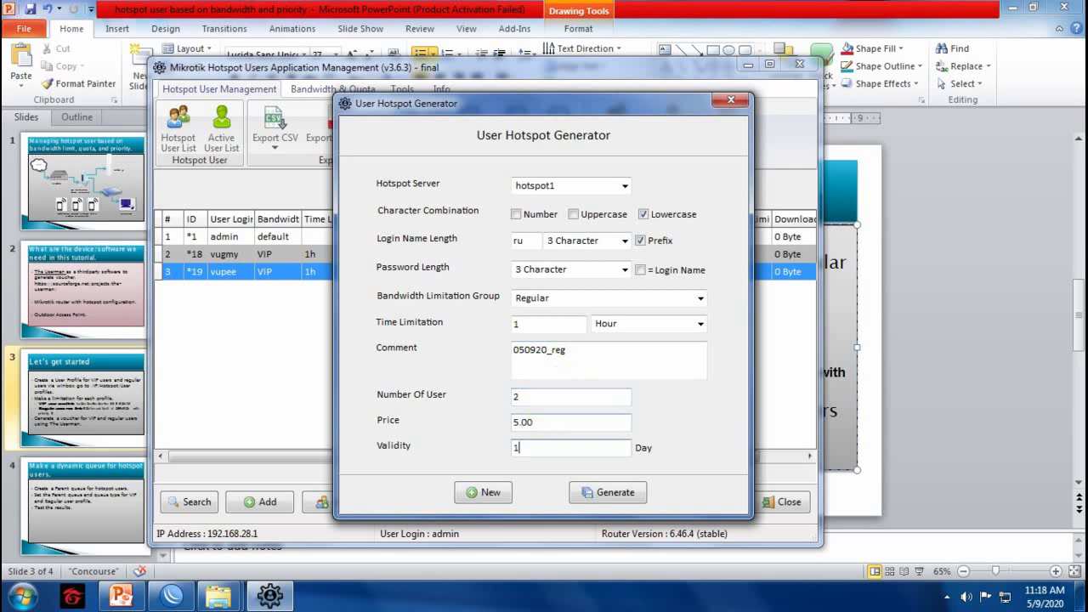
pyautogui.click(600, 498)
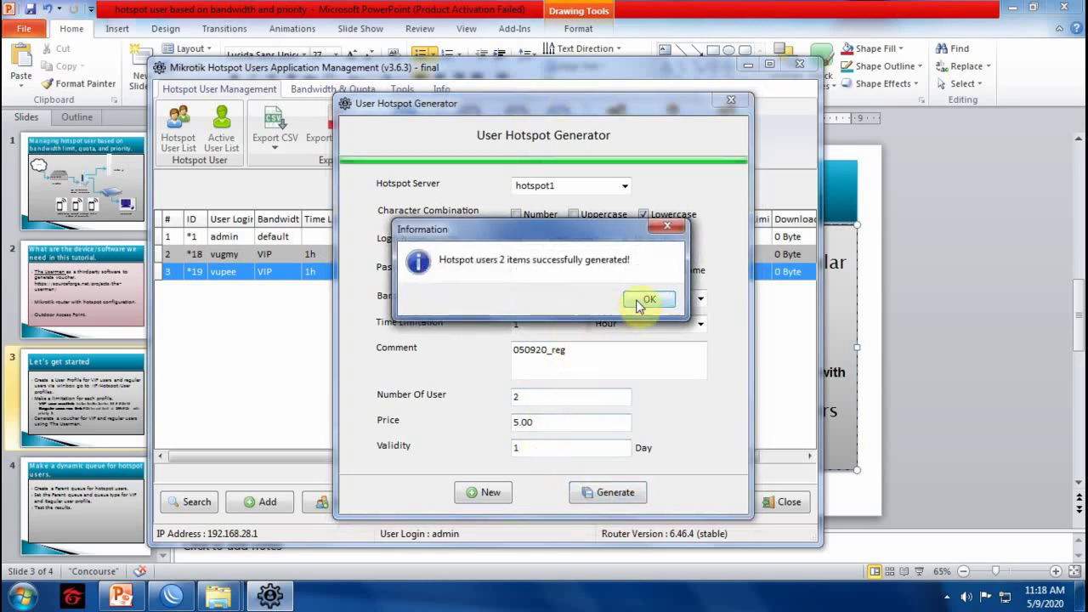
pyautogui.click(646, 300)
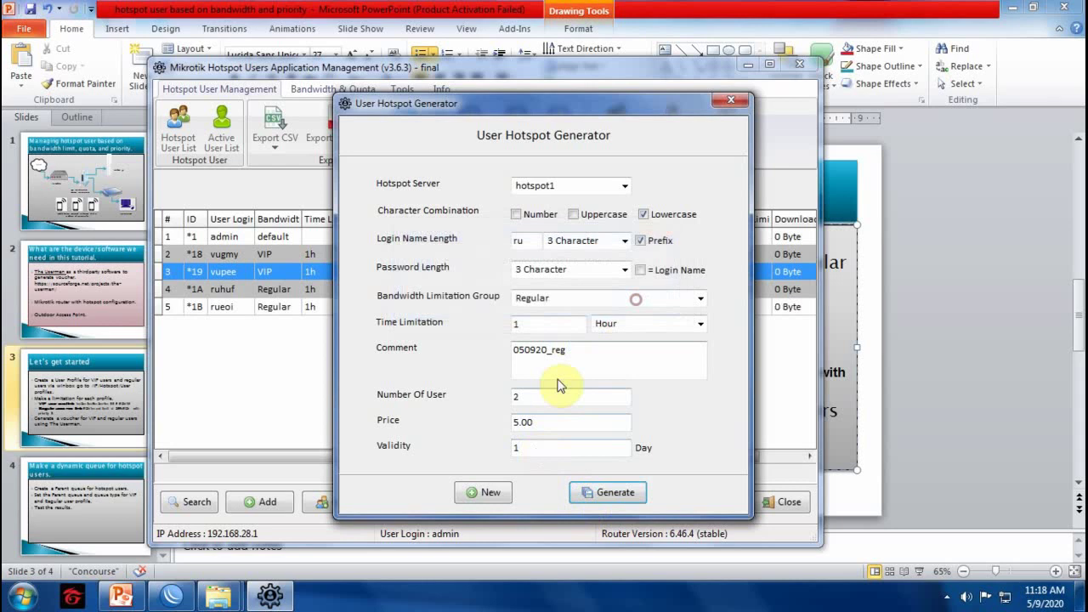
# Enter group quota limits of 512 MB upload, 1024 MB download and 2048 MB total.
pyautogui.click(728, 104)
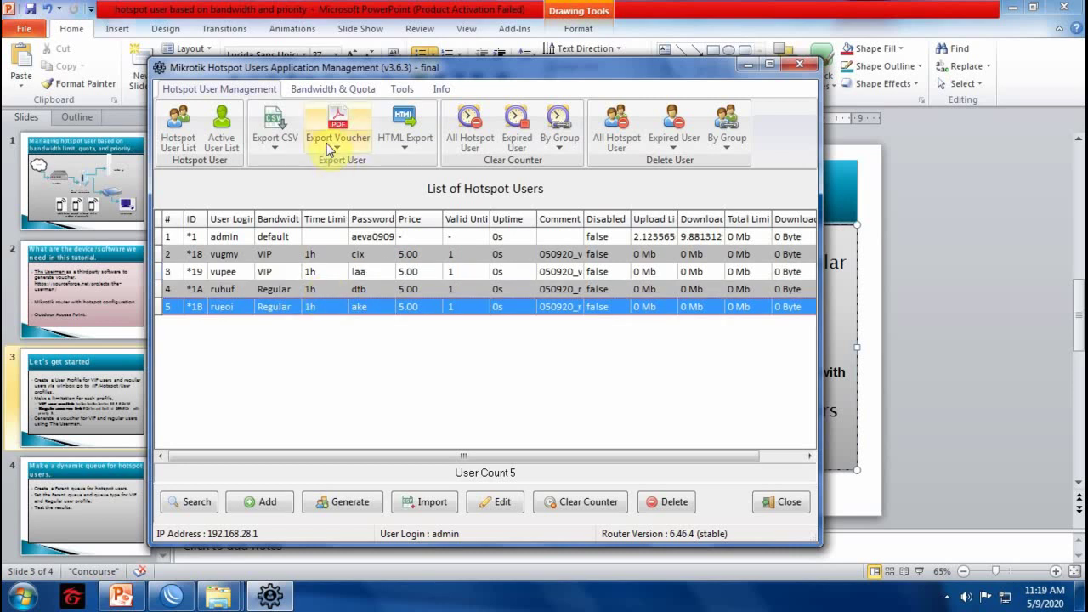
pyautogui.click(330, 90)
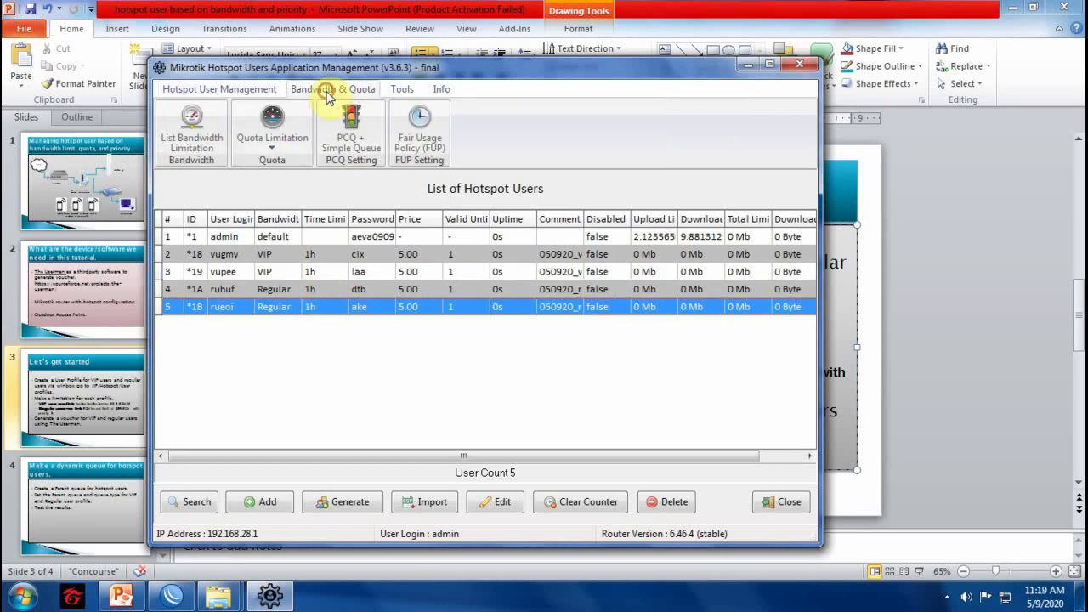
pyautogui.click(275, 156)
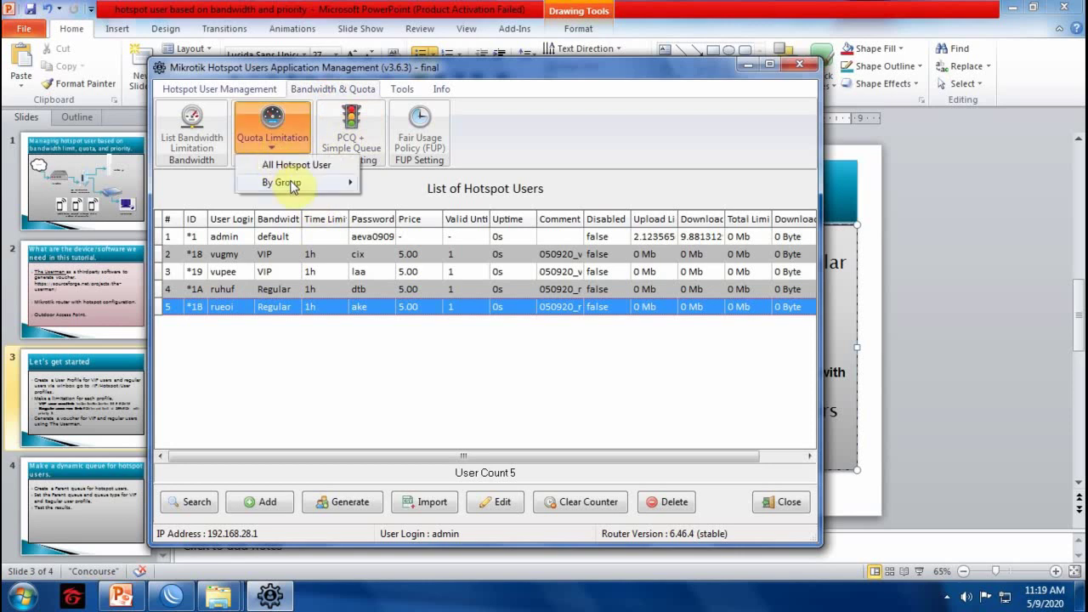
pyautogui.moveTo(289, 182)
pyautogui.click(383, 178)
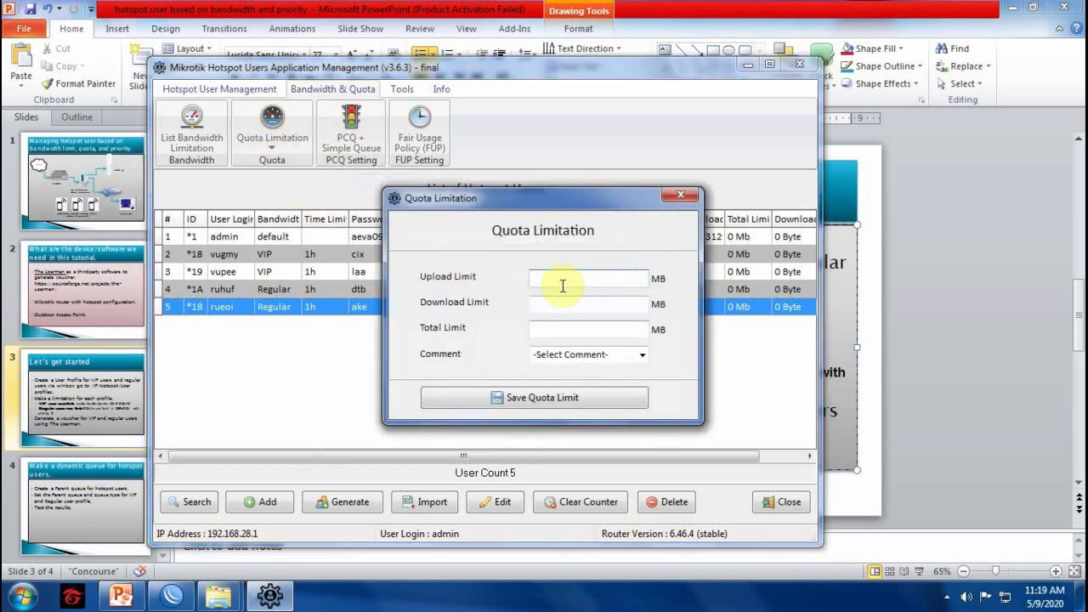
pyautogui.write('10254')
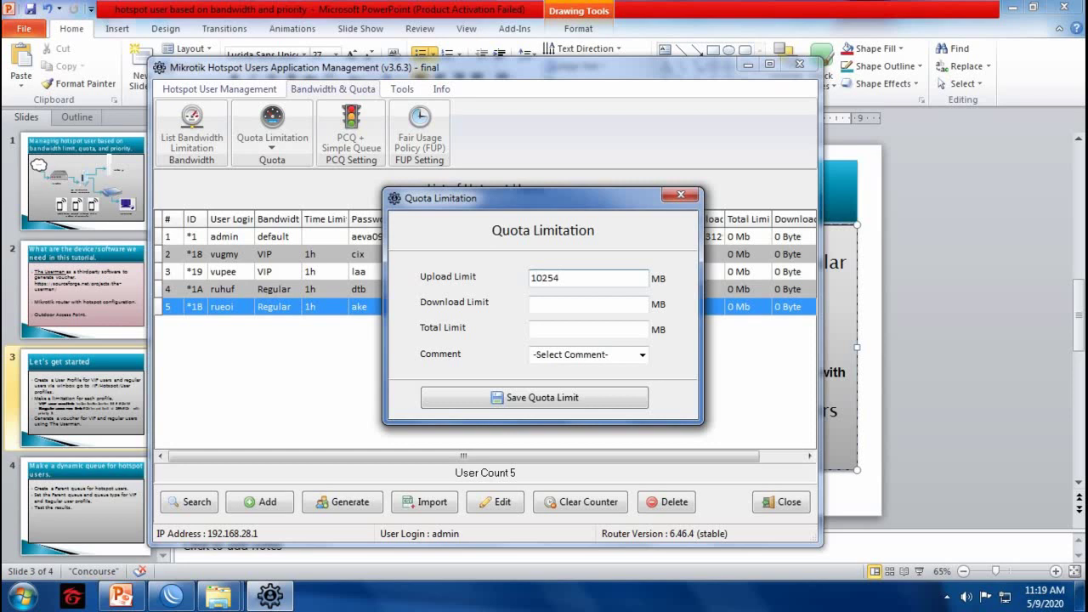
pyautogui.write('1024')
pyautogui.click(588, 329)
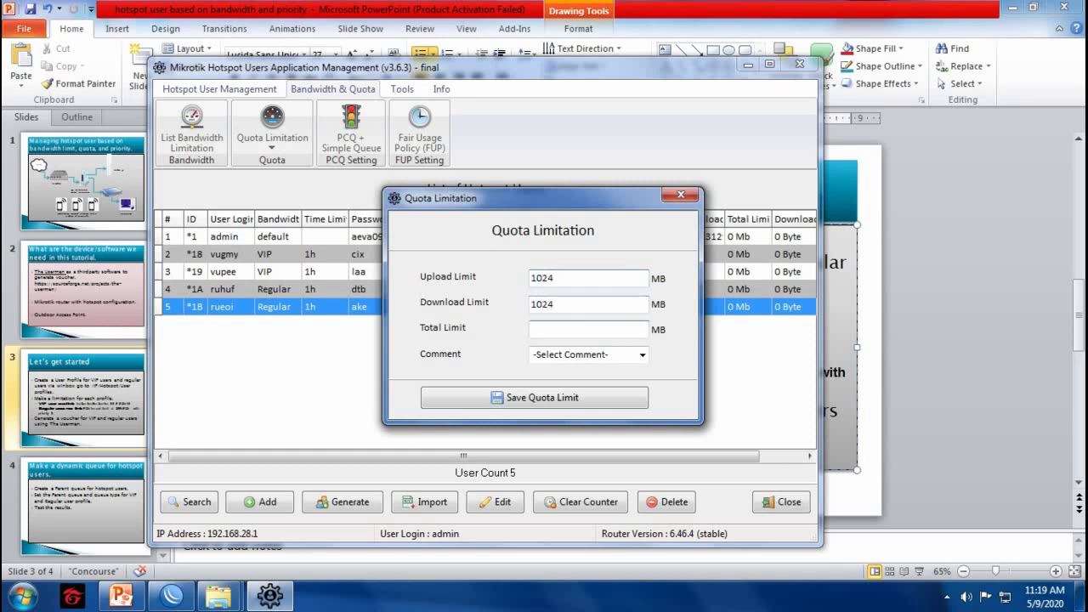
pyautogui.moveTo(563, 277); pyautogui.dragTo(487, 277)
pyautogui.write('512')
pyautogui.click(557, 329)
pyautogui.write('2048')
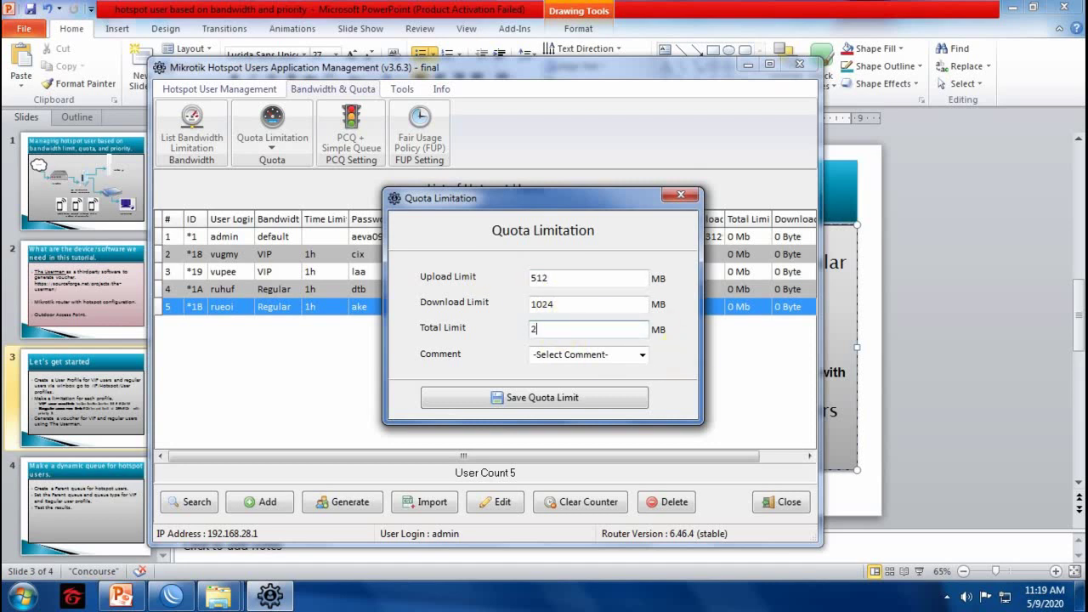
# Apply the quotas to the 050920_reg comment group and save them.
pyautogui.click(642, 356)
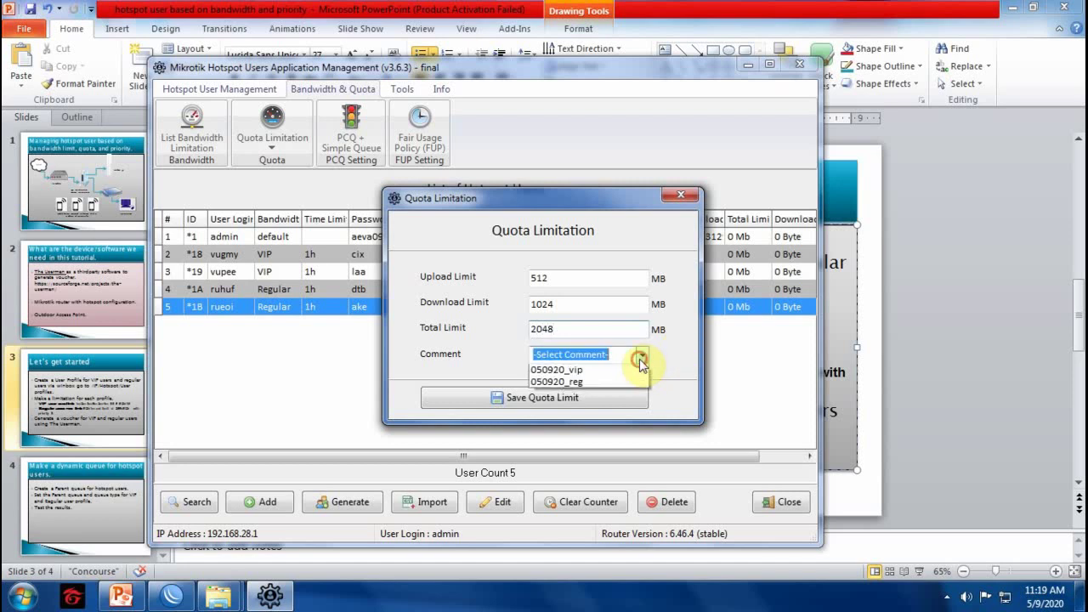
pyautogui.click(575, 383)
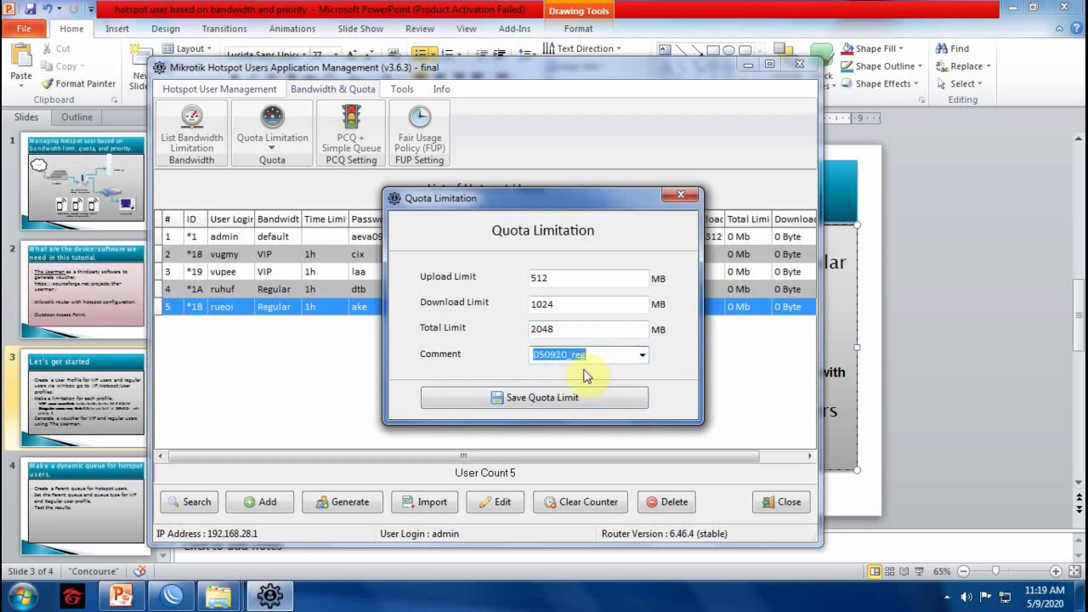
pyautogui.click(535, 399)
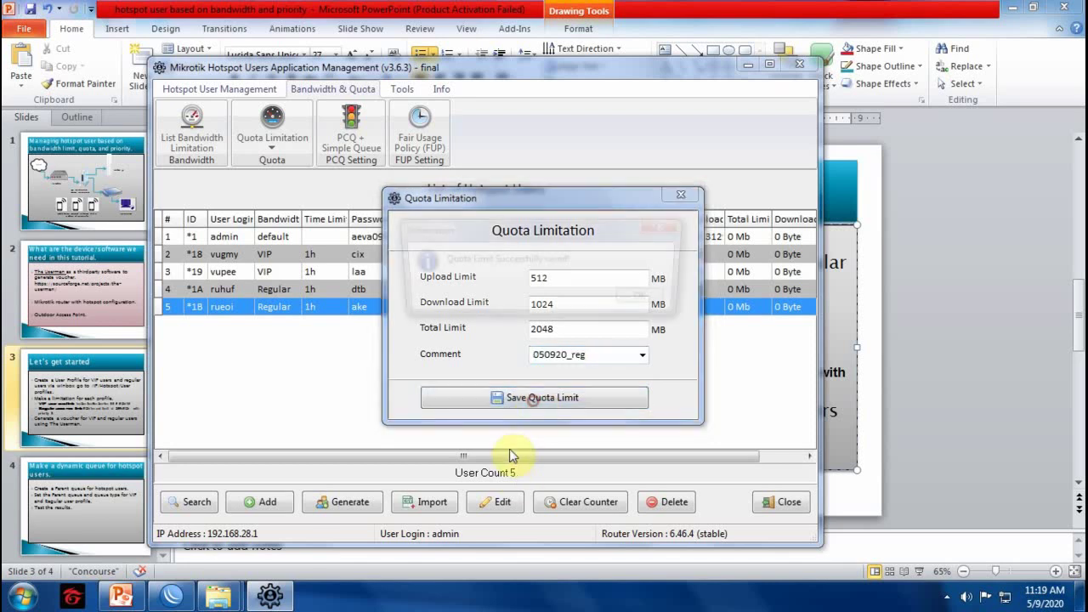
pyautogui.click(644, 297)
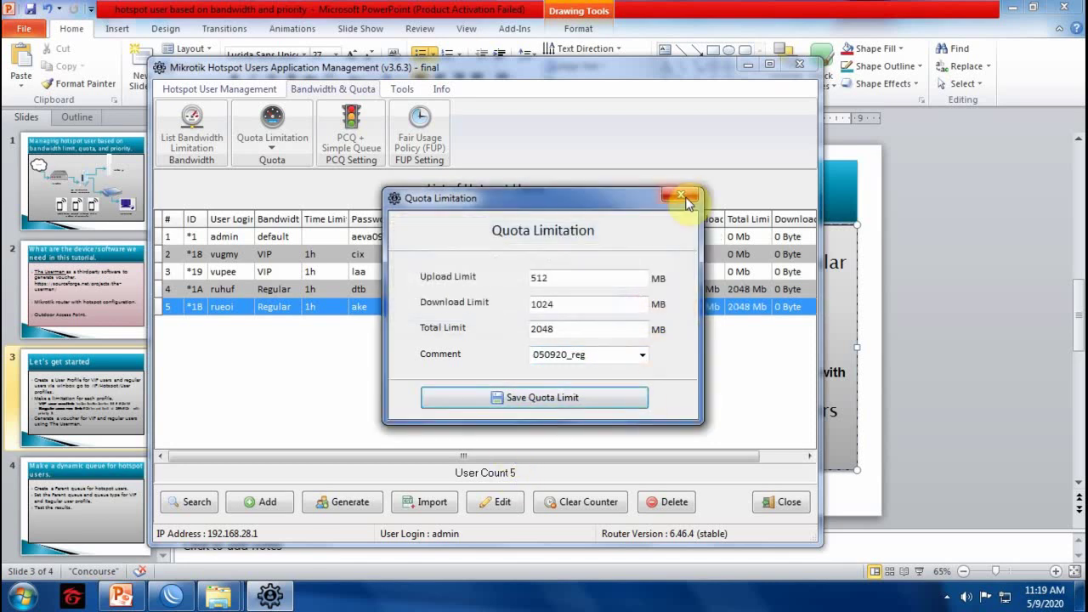
pyautogui.click(683, 194)
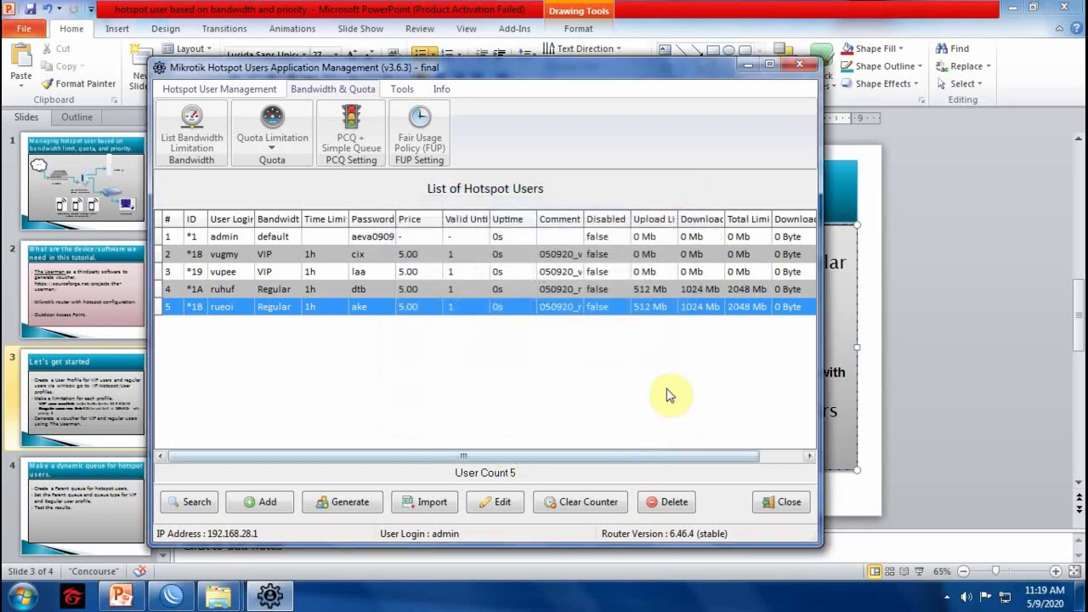
# Check the Regular users' new limits, show slide 4 on dynamic queues, then return to WinBox.
pyautogui.click(668, 293)
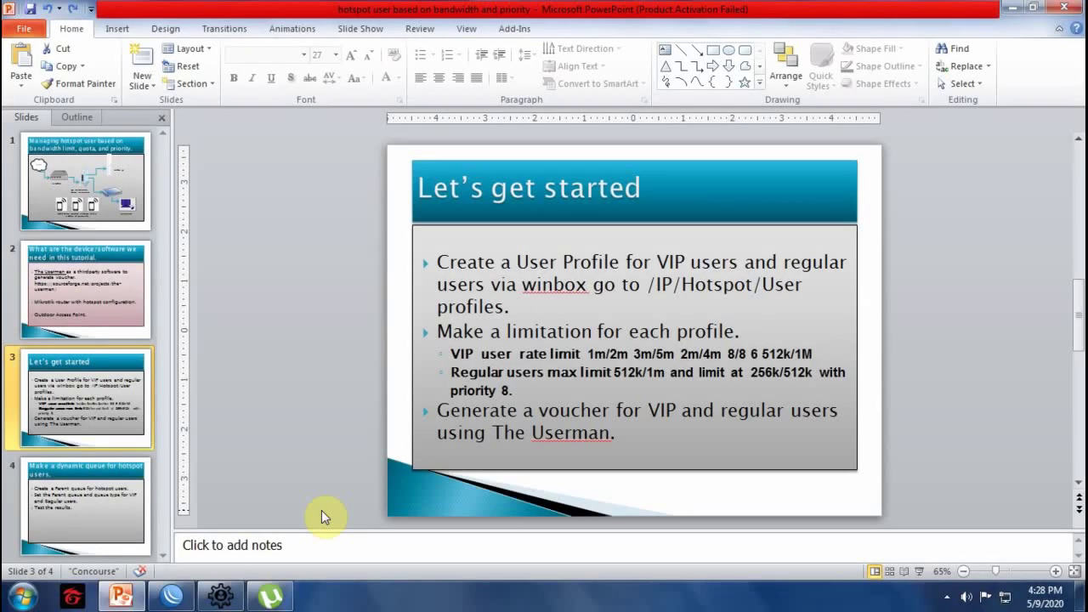
pyautogui.click(112, 526)
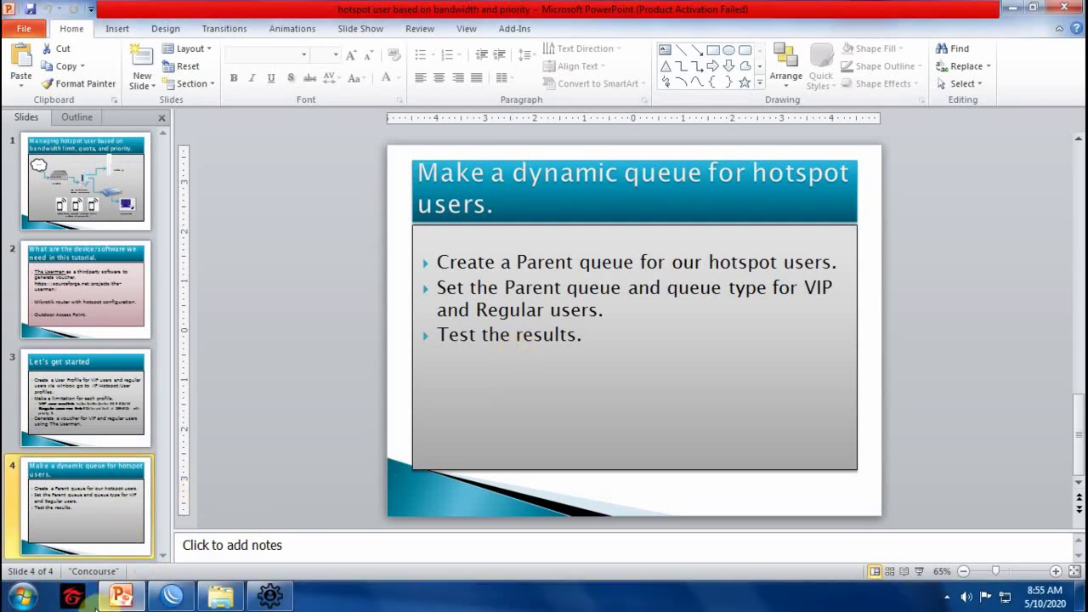
pyautogui.click(171, 595)
# Create a new simple queue named 'Hotspot Users' targeting 192.168.2.0/24.
pyautogui.click(53, 279)
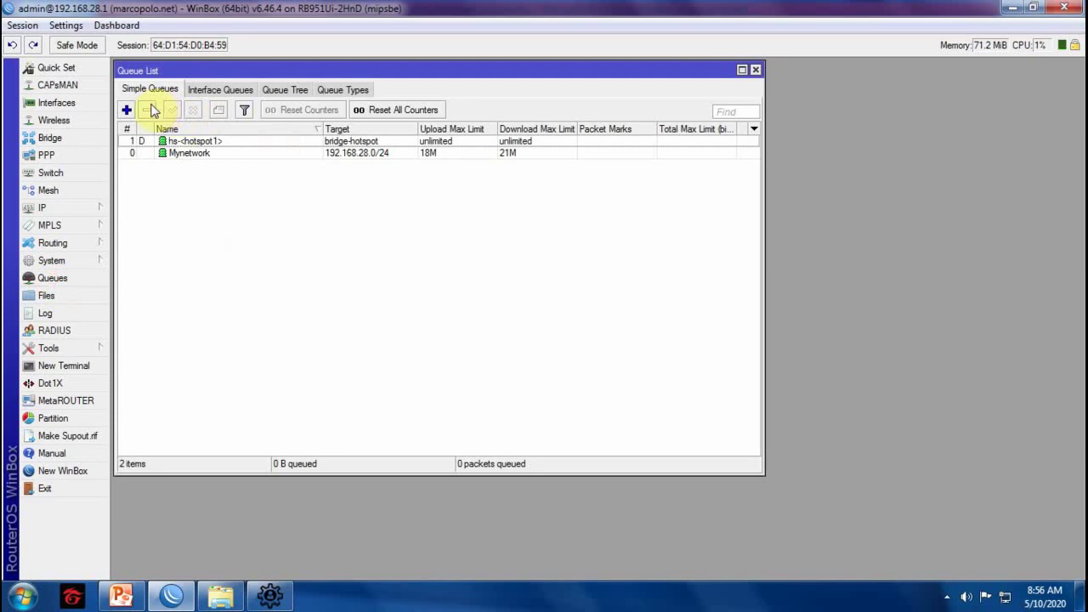
pyautogui.click(126, 111)
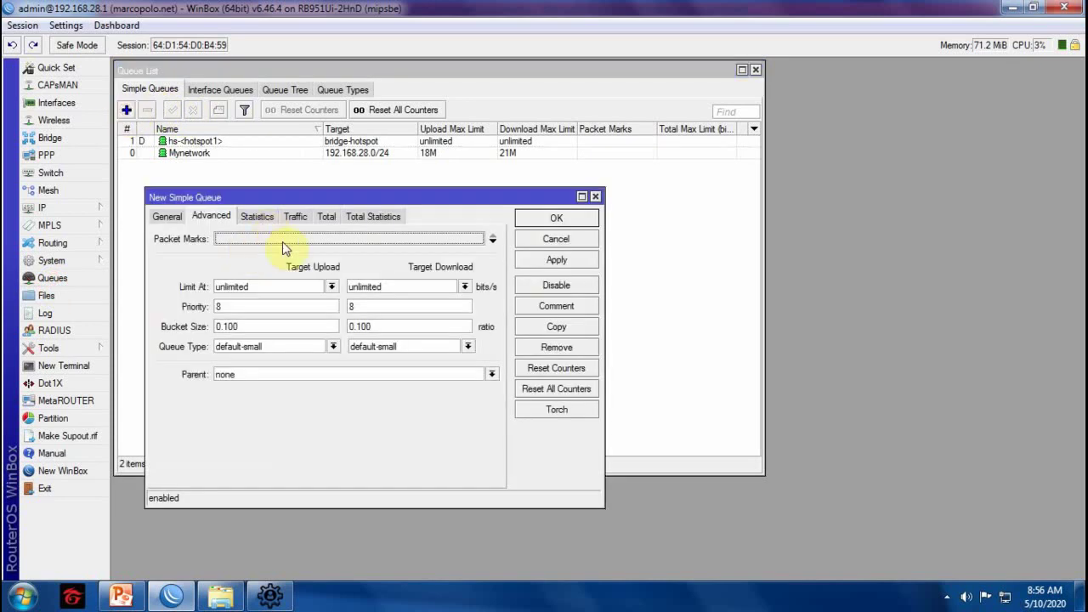
pyautogui.click(168, 216)
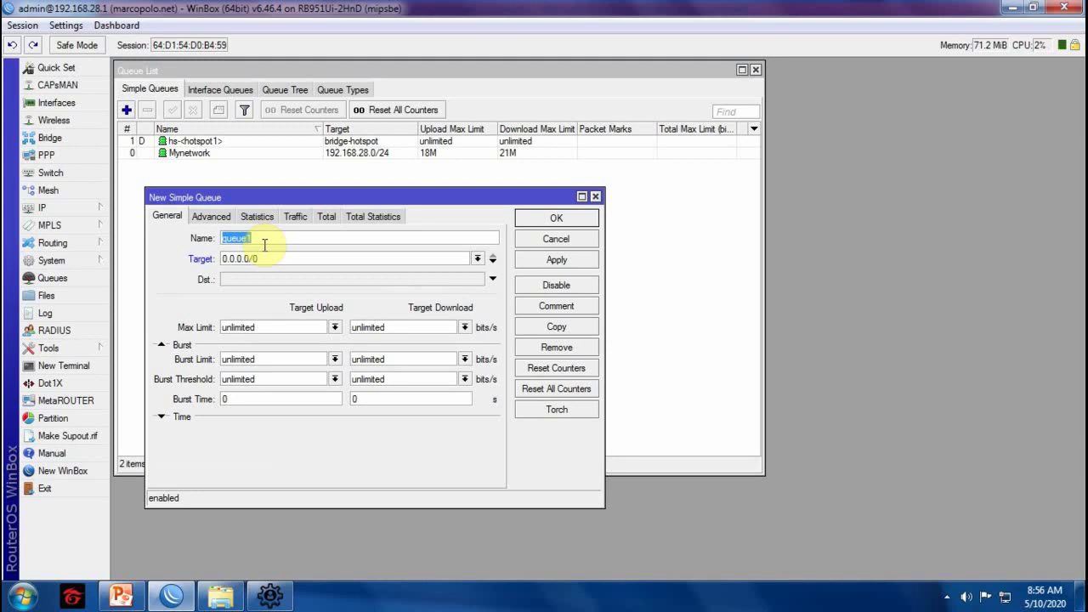
pyautogui.press('BackSpace')
pyautogui.write('Hotspot Users')
pyautogui.doubleClick(265, 258)
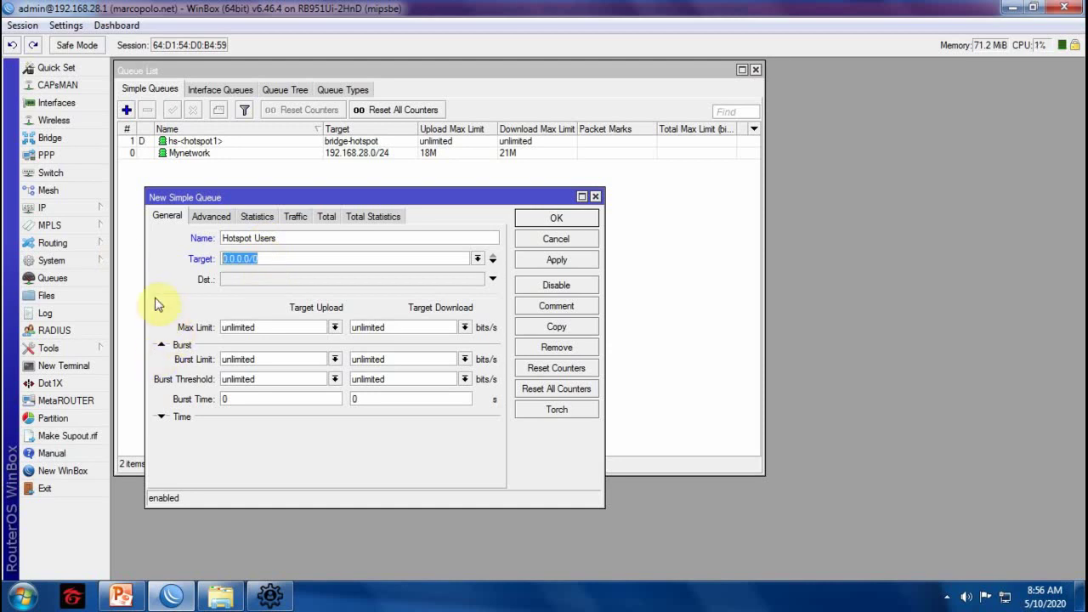
pyautogui.write('192.168.2.0/24')
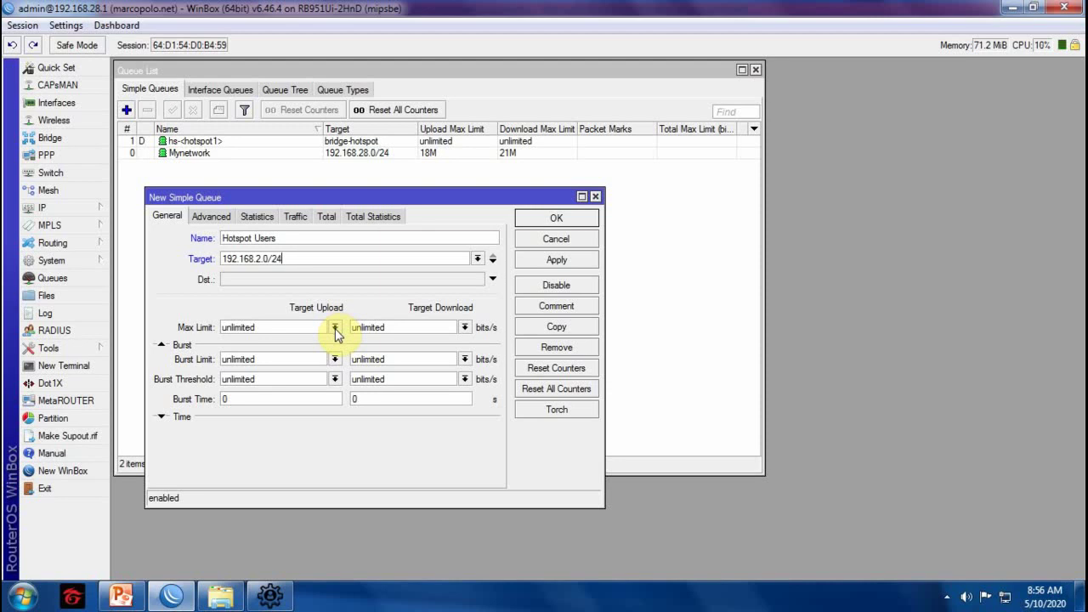
# Give the queue a 5M upload and 10M download maximum limit and save it.
pyautogui.click(336, 328)
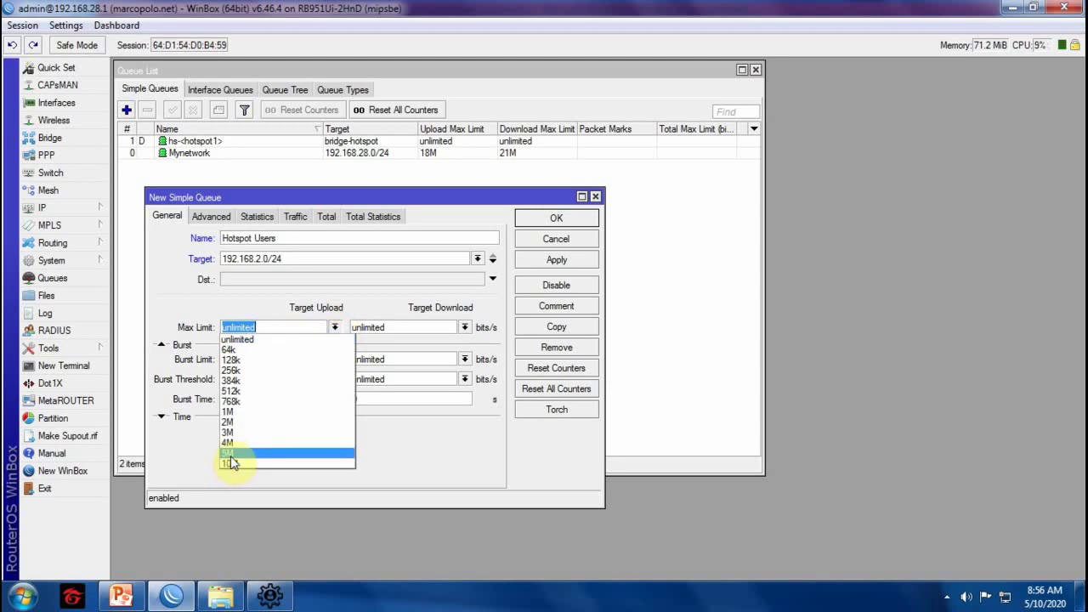
pyautogui.click(228, 453)
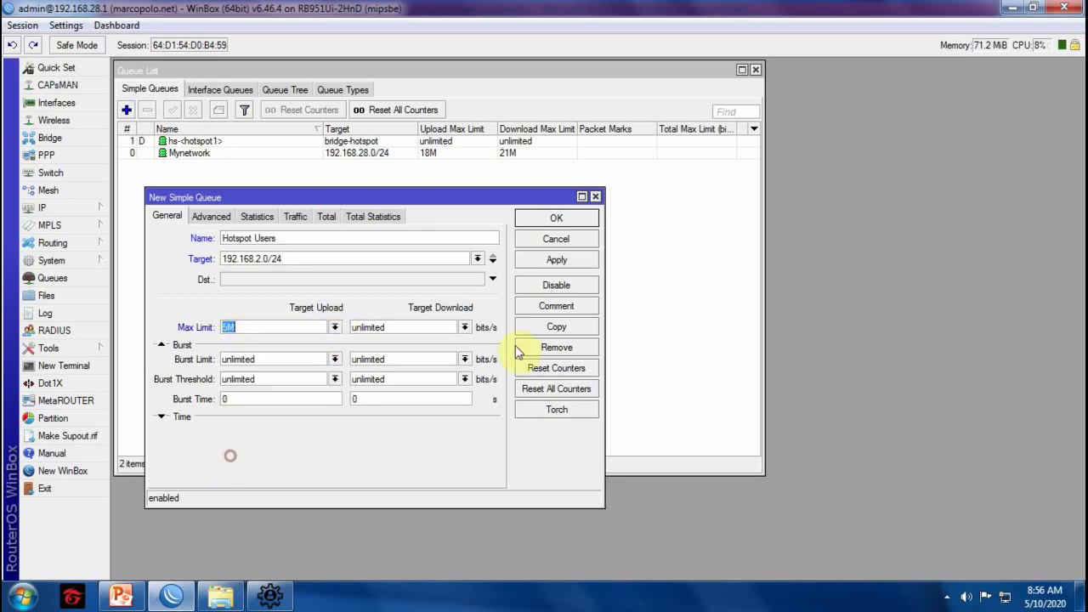
pyautogui.click(465, 328)
pyautogui.click(369, 466)
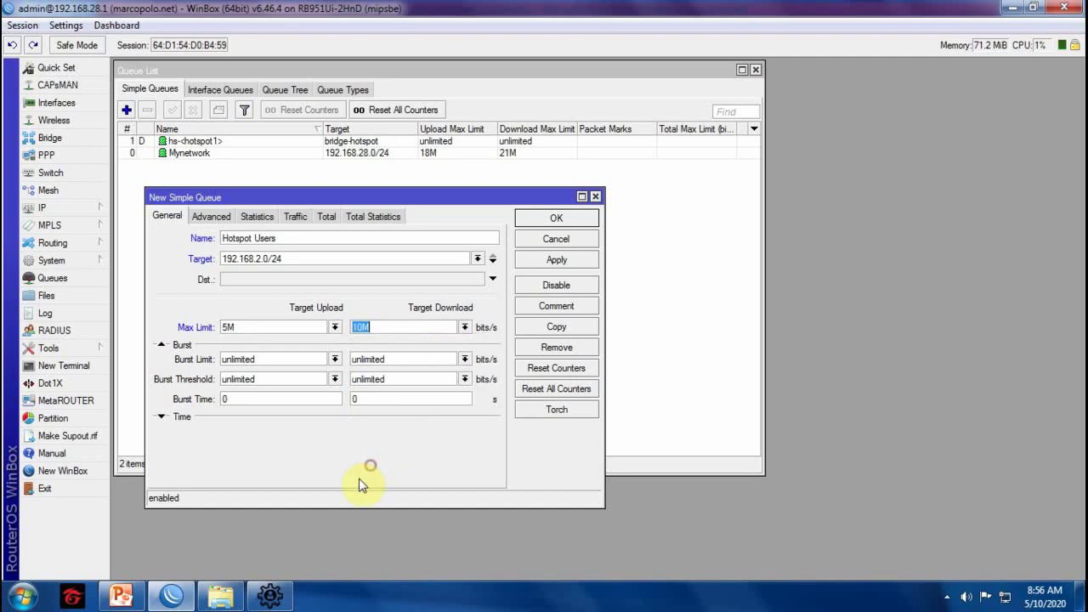
pyautogui.click(549, 223)
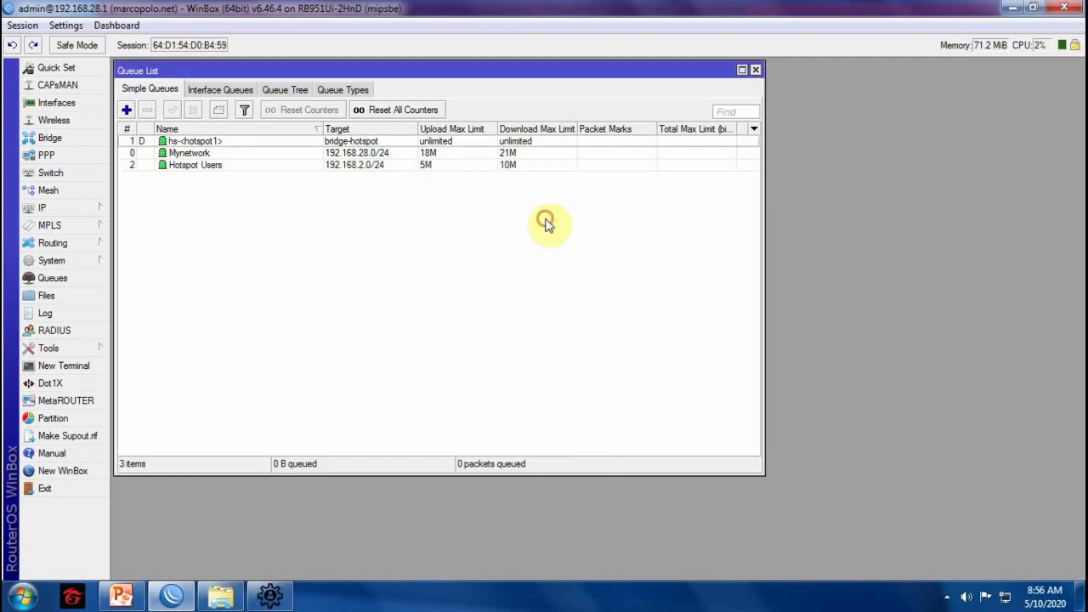
pyautogui.hotkey('alt', 'Tab')
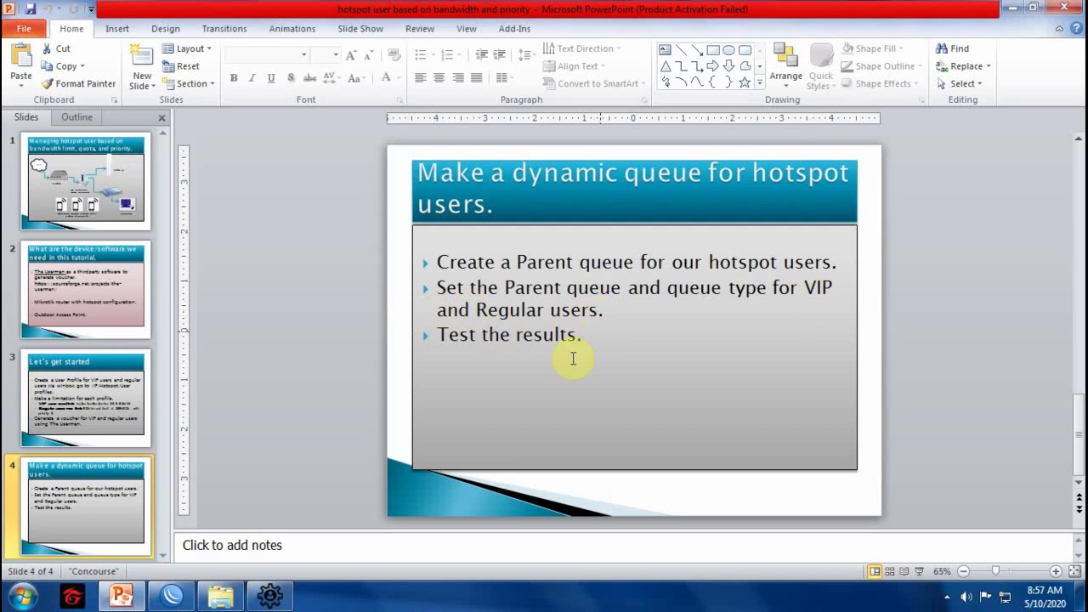
# Open the VIP profile from the hotspot user profiles list.
pyautogui.click(174, 597)
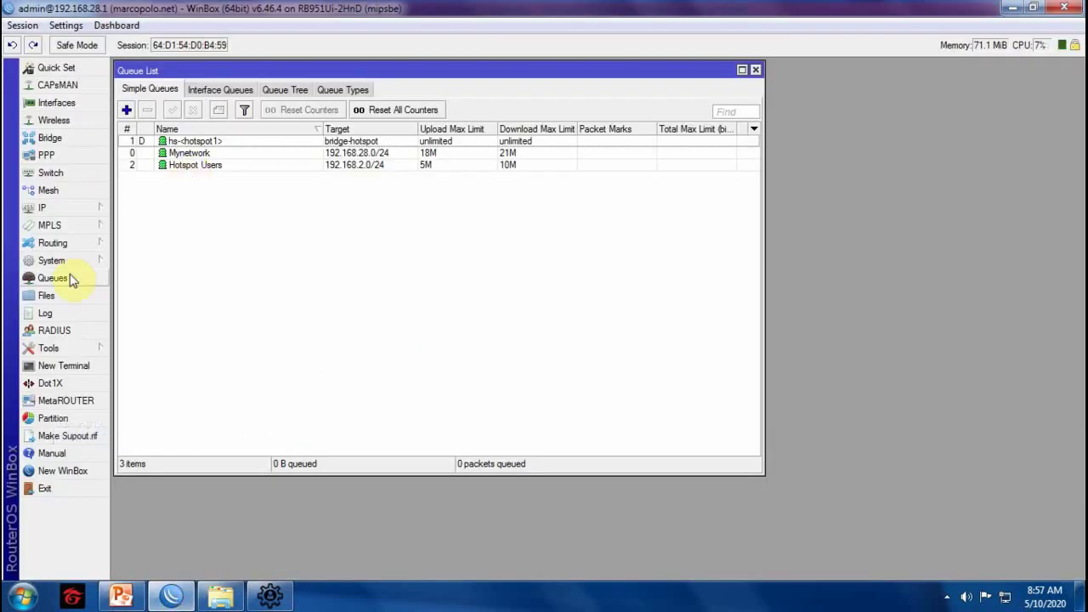
pyautogui.click(755, 70)
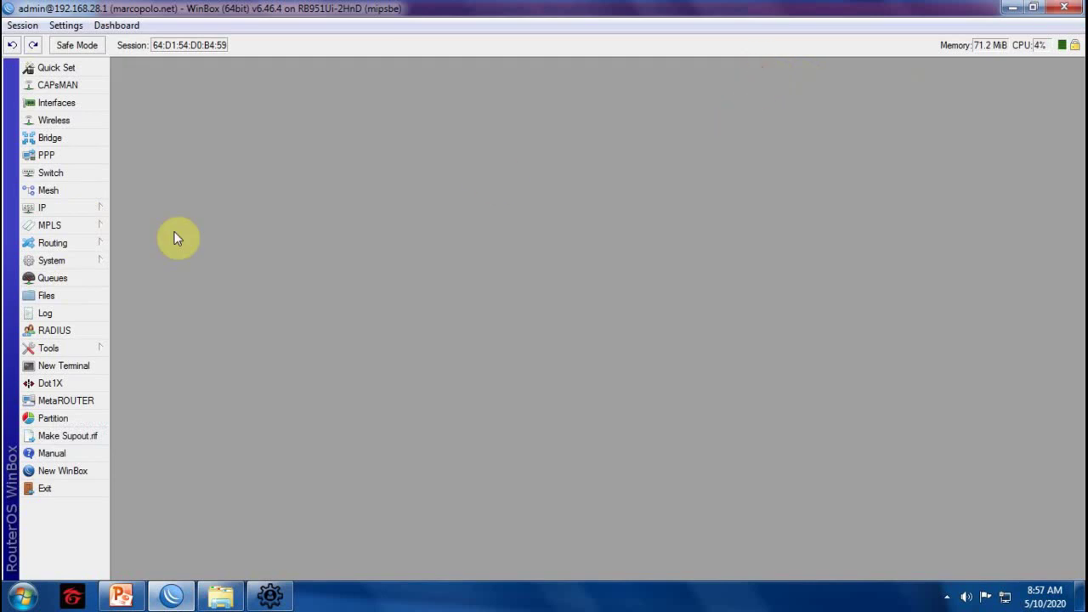
pyautogui.click(75, 211)
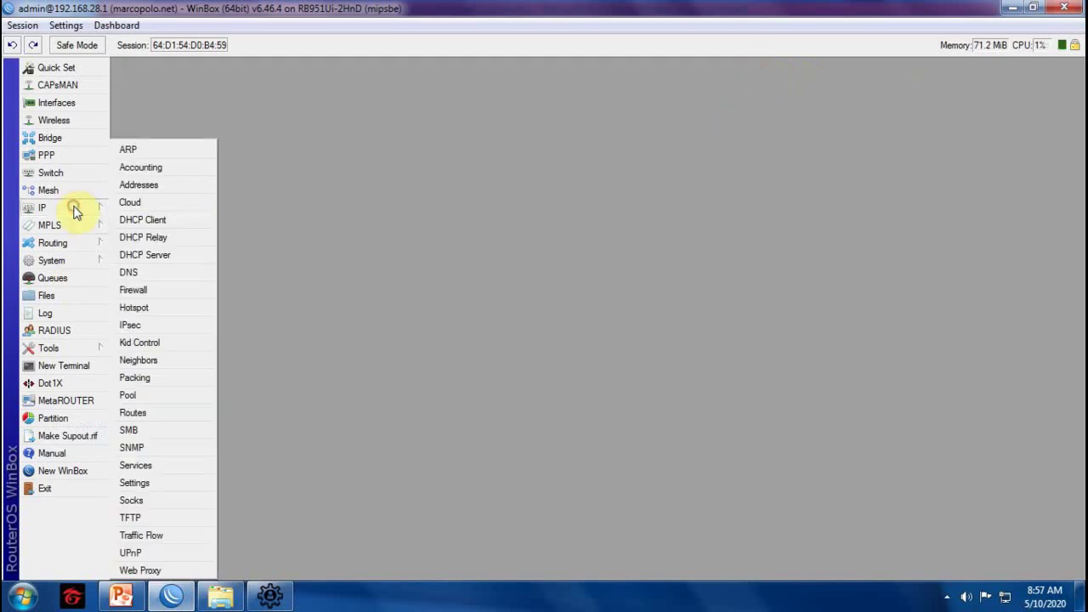
pyautogui.click(146, 311)
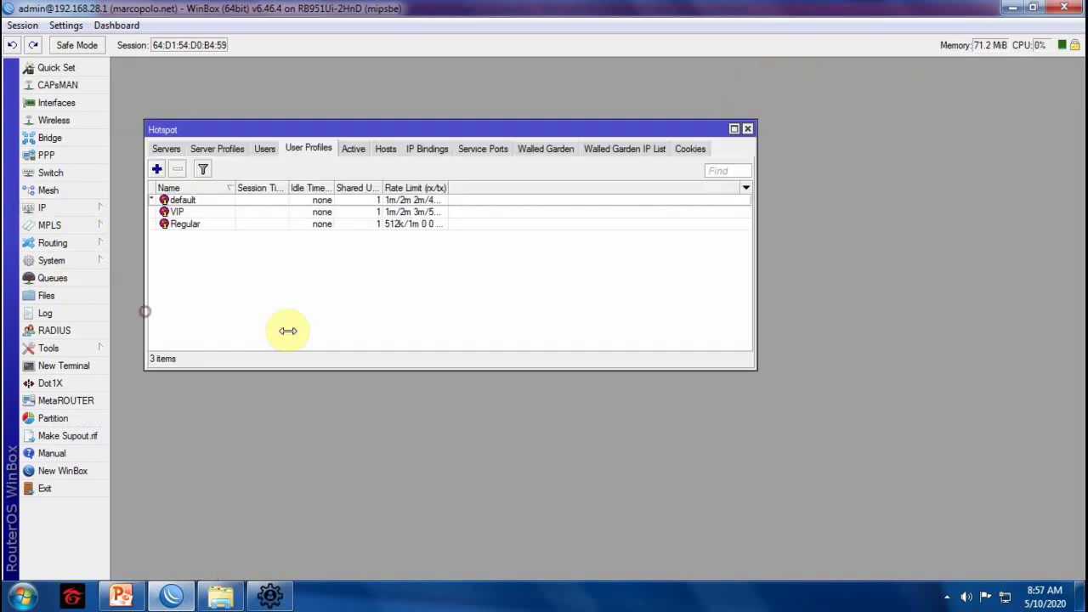
pyautogui.click(185, 212)
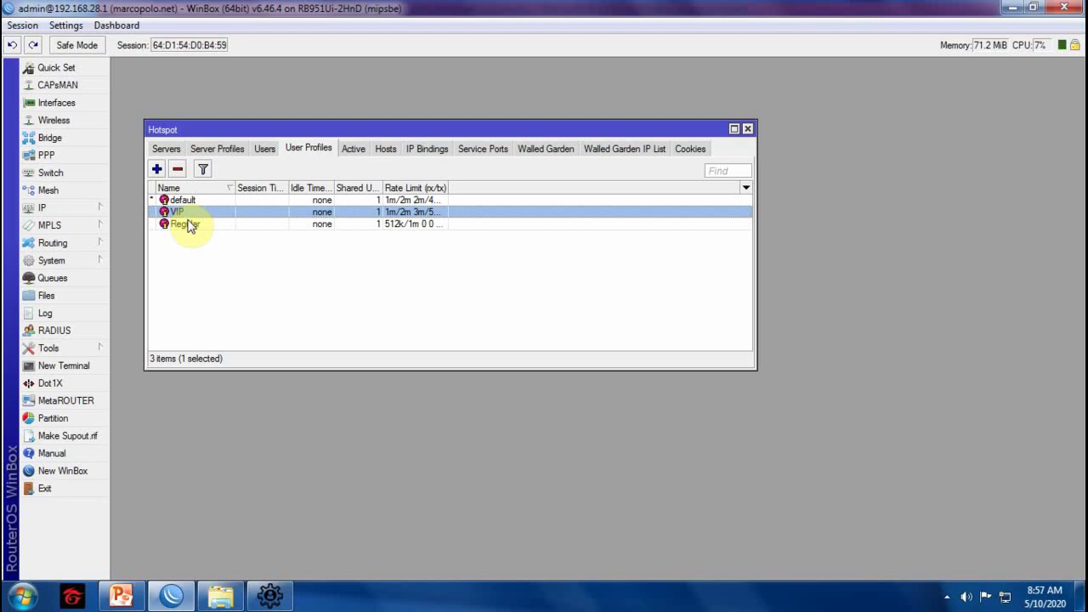
pyautogui.doubleClick(191, 213)
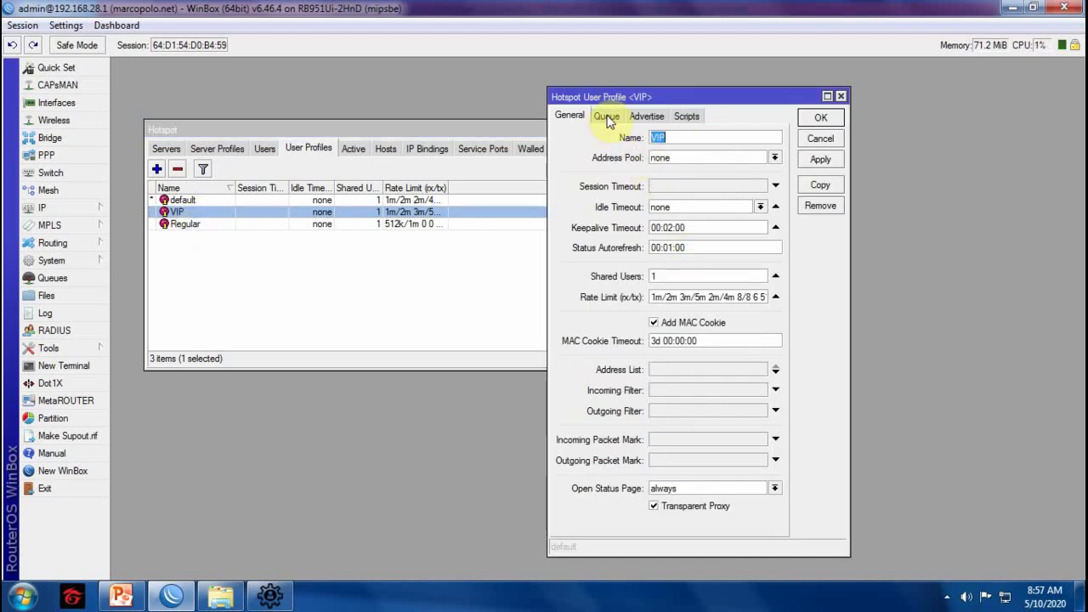
# Set the VIP profile's parent queue to Hotspot Users and queue type hotspot-default, then save.
pyautogui.click(607, 117)
pyautogui.click(769, 160)
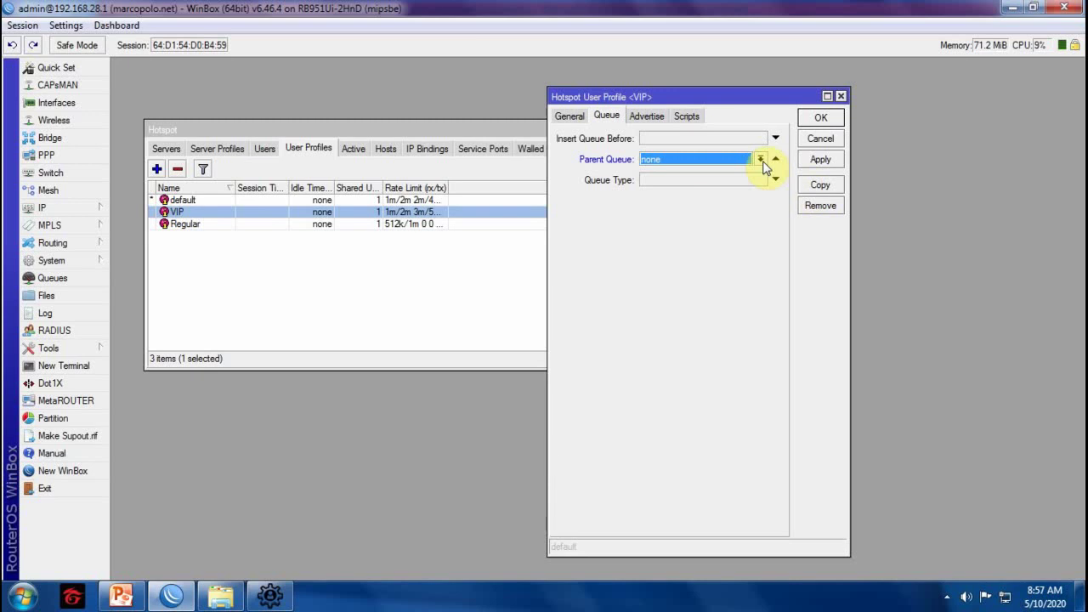
pyautogui.click(760, 160)
pyautogui.click(680, 171)
pyautogui.click(761, 181)
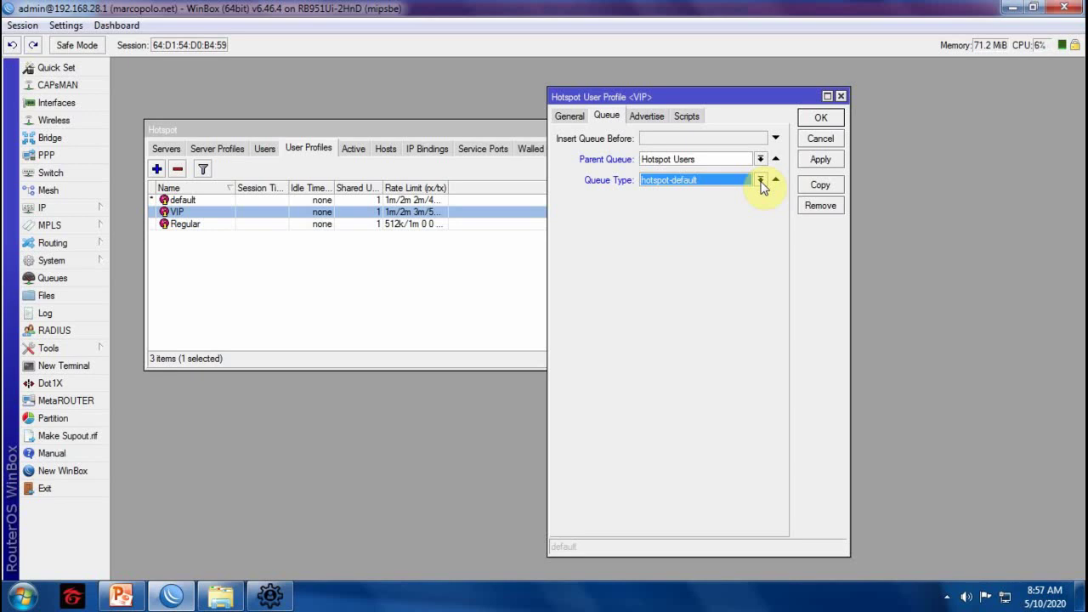
pyautogui.click(812, 159)
pyautogui.click(819, 118)
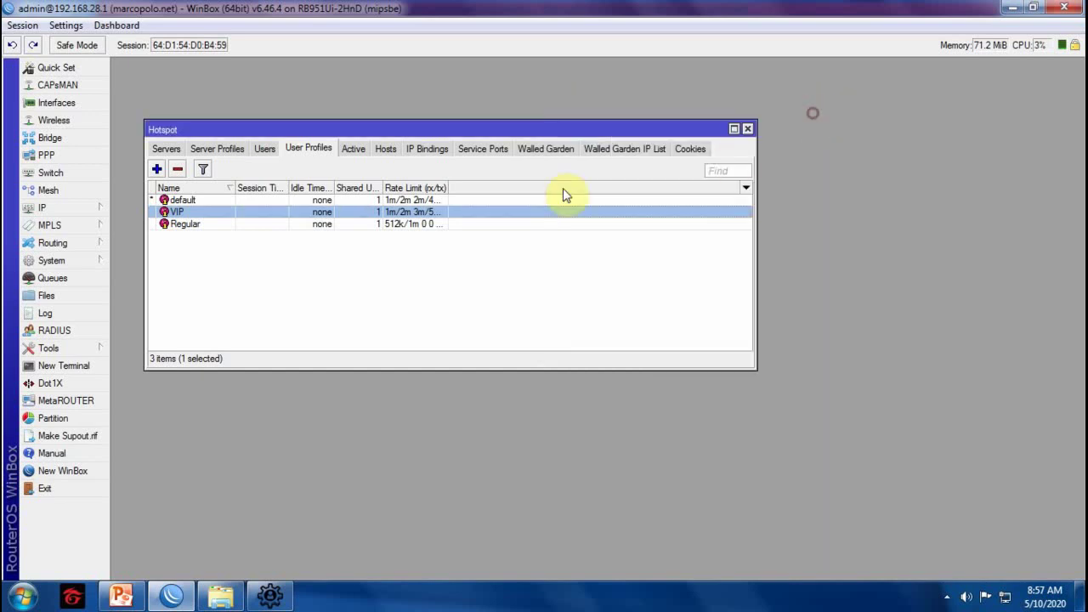
pyautogui.click(186, 224)
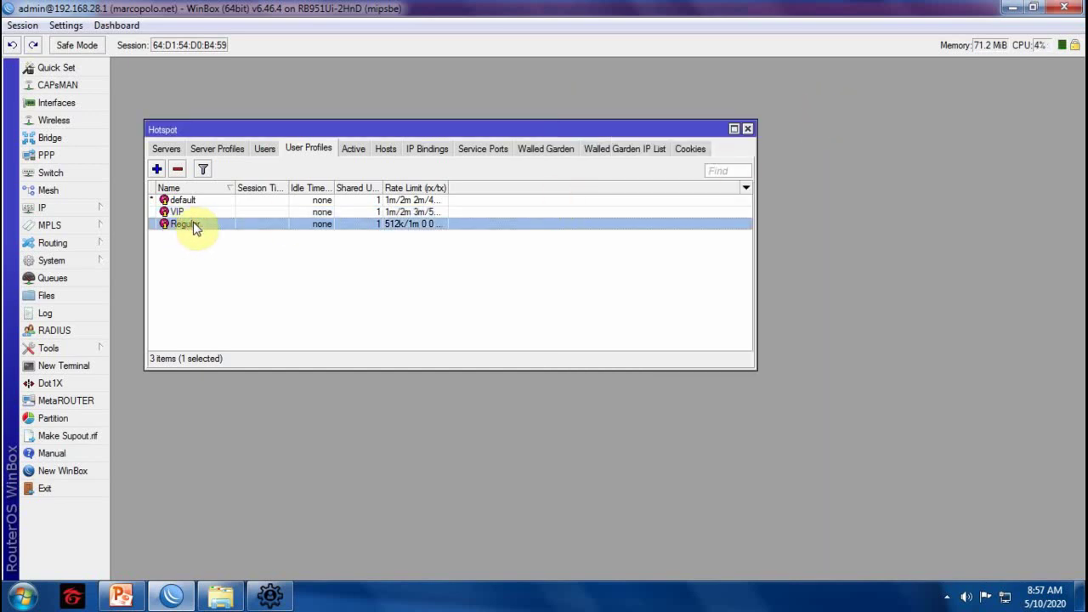
# Set the Regular profile's parent queue to Hotspot Users, keeping queue type hotspot-default.
pyautogui.doubleClick(201, 229)
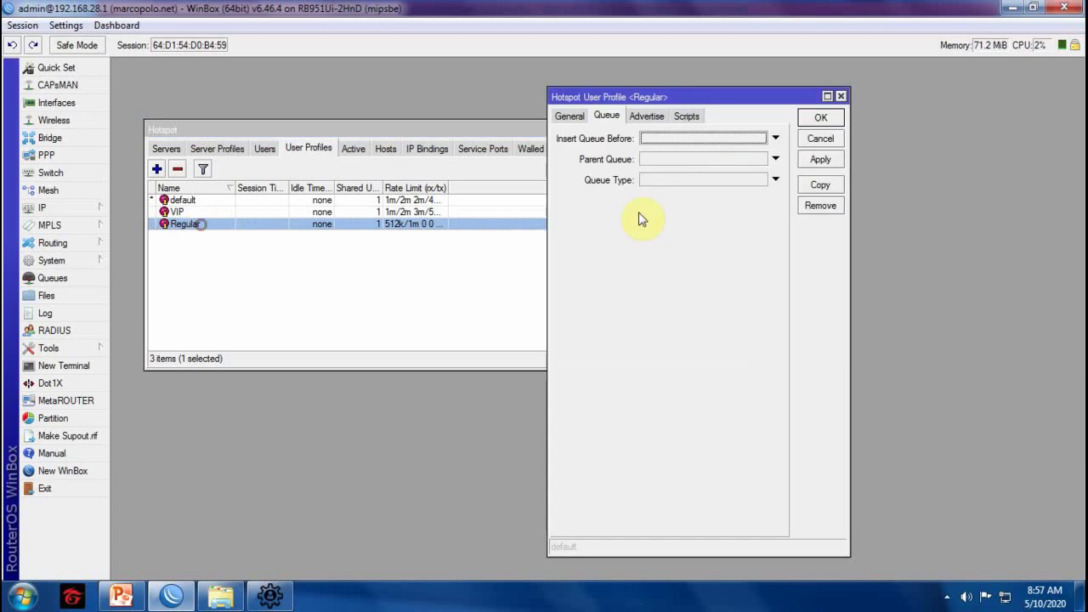
pyautogui.click(688, 161)
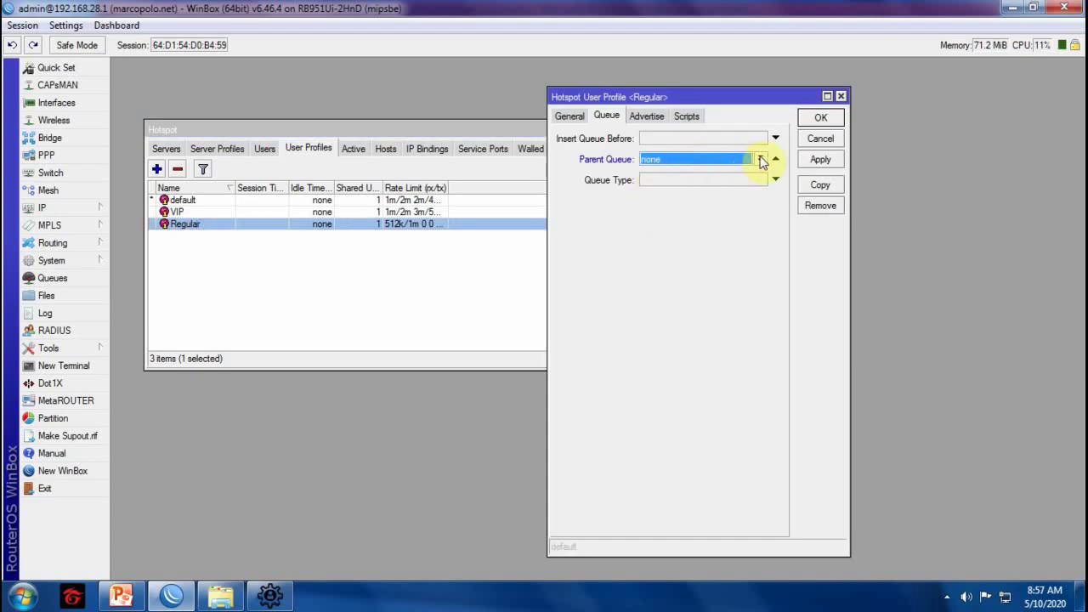
pyautogui.click(760, 159)
pyautogui.click(680, 171)
pyautogui.press('Tab')
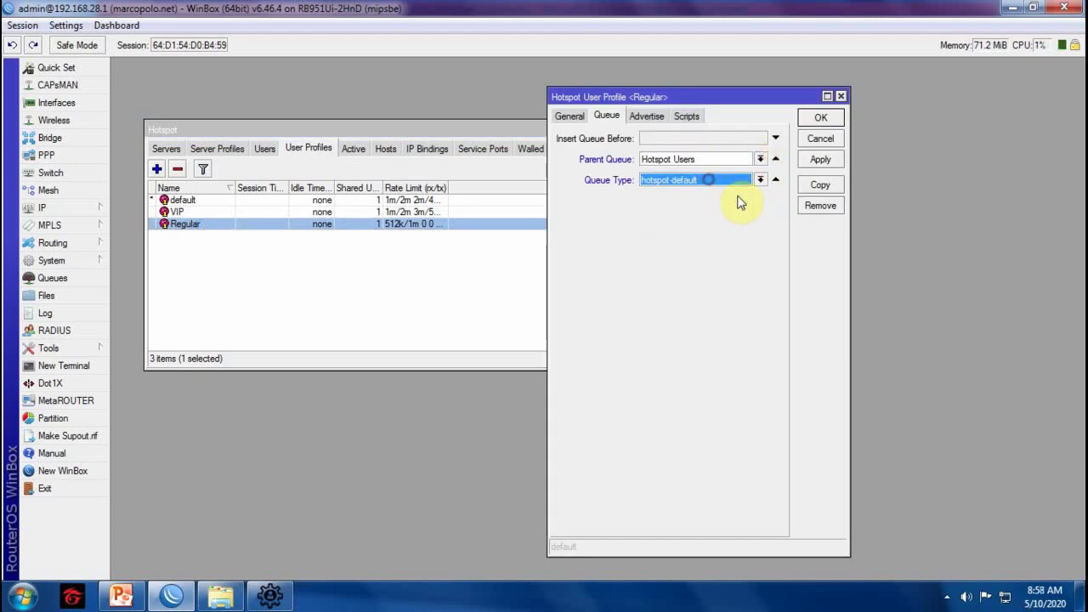
pyautogui.click(818, 120)
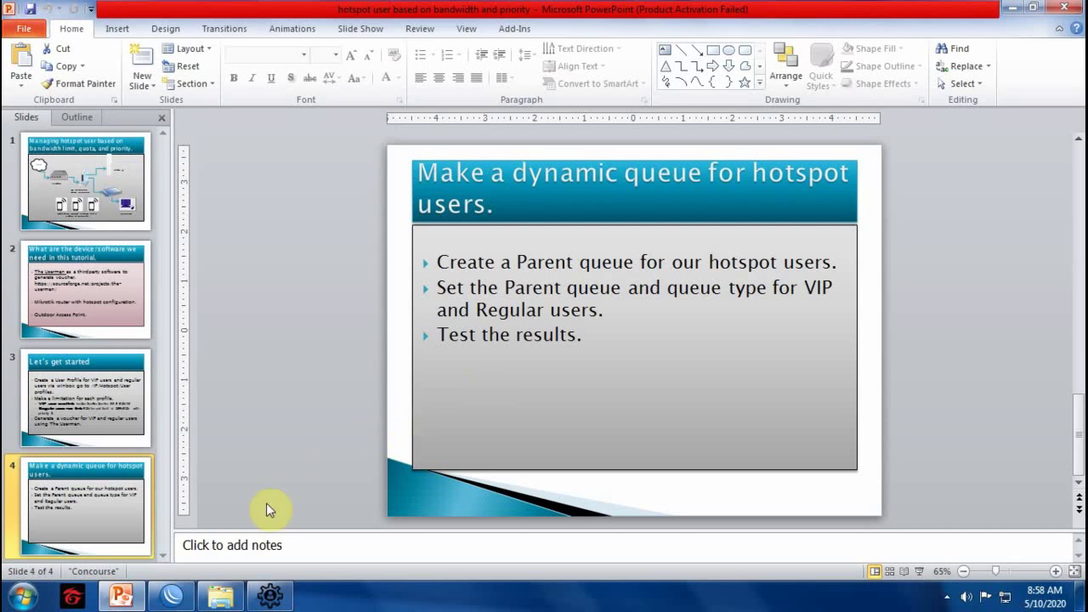
# Return to WinBox, close the Hotspot window and display the simple queue list.
pyautogui.moveTo(168, 601)
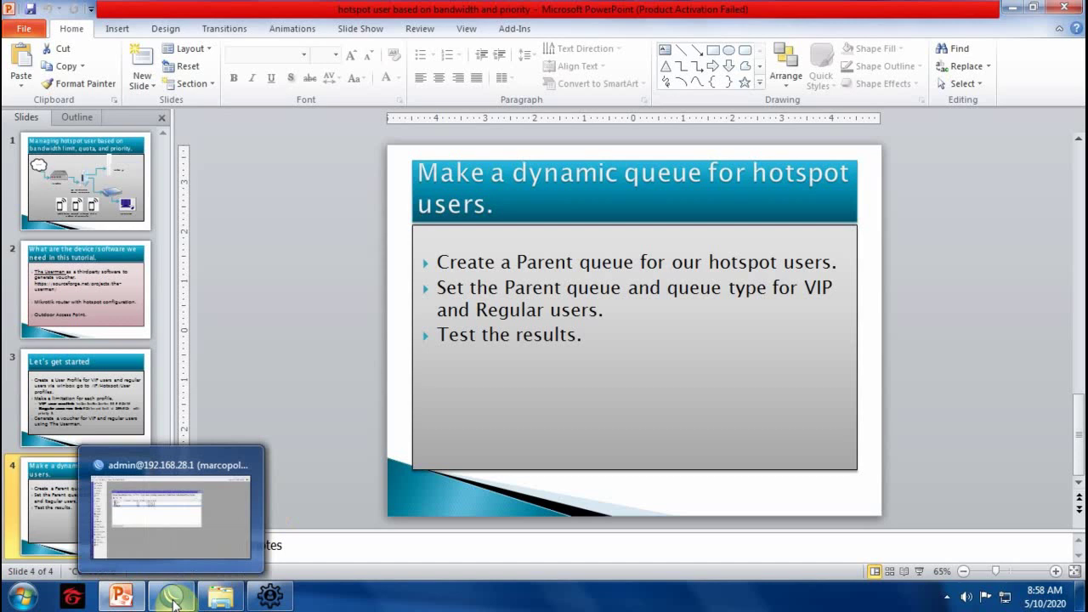
pyautogui.click(174, 604)
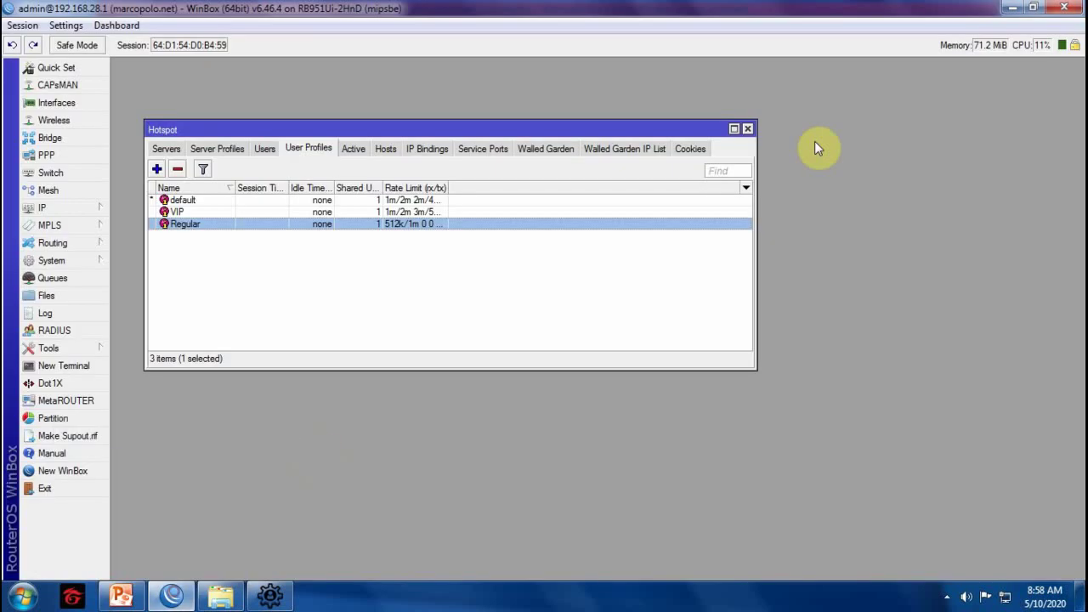
pyautogui.click(747, 130)
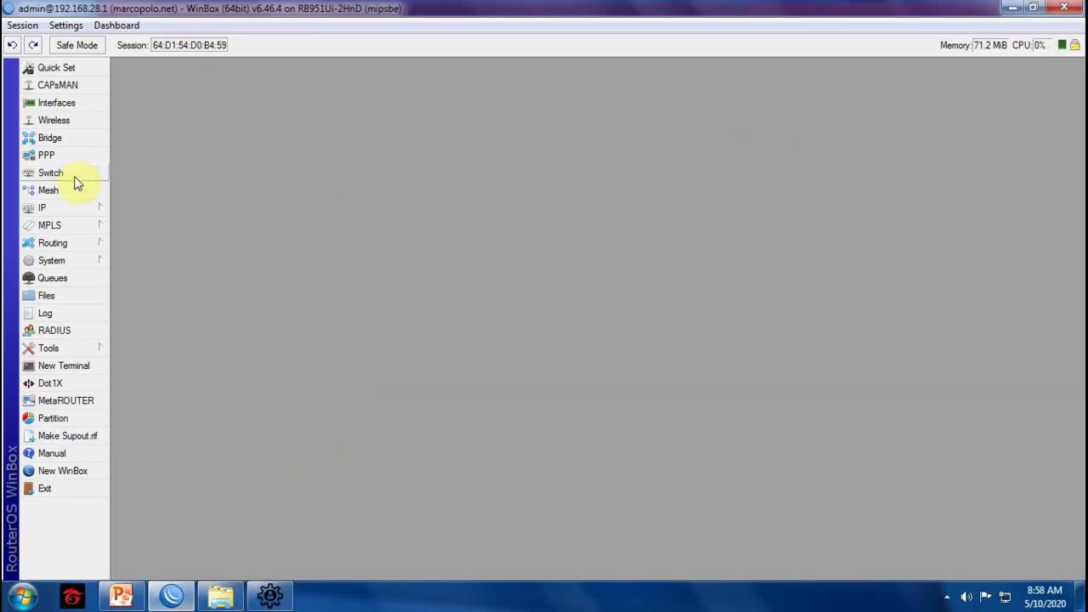
pyautogui.click(68, 279)
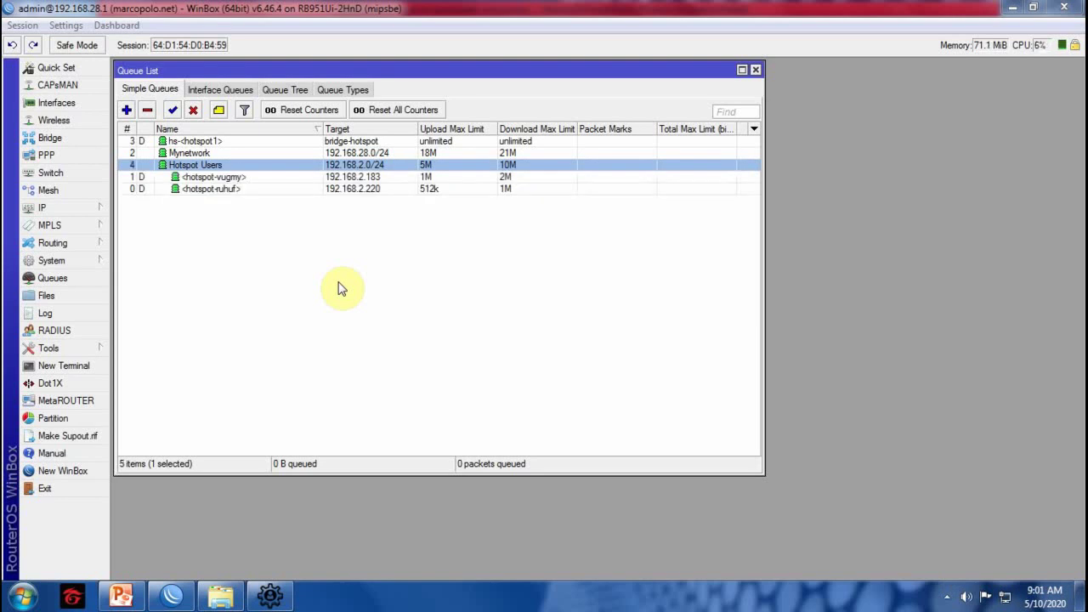
# Open the <hotspot-vugmy> dynamic queue's details and move the dialog up and left.
pyautogui.click(217, 177)
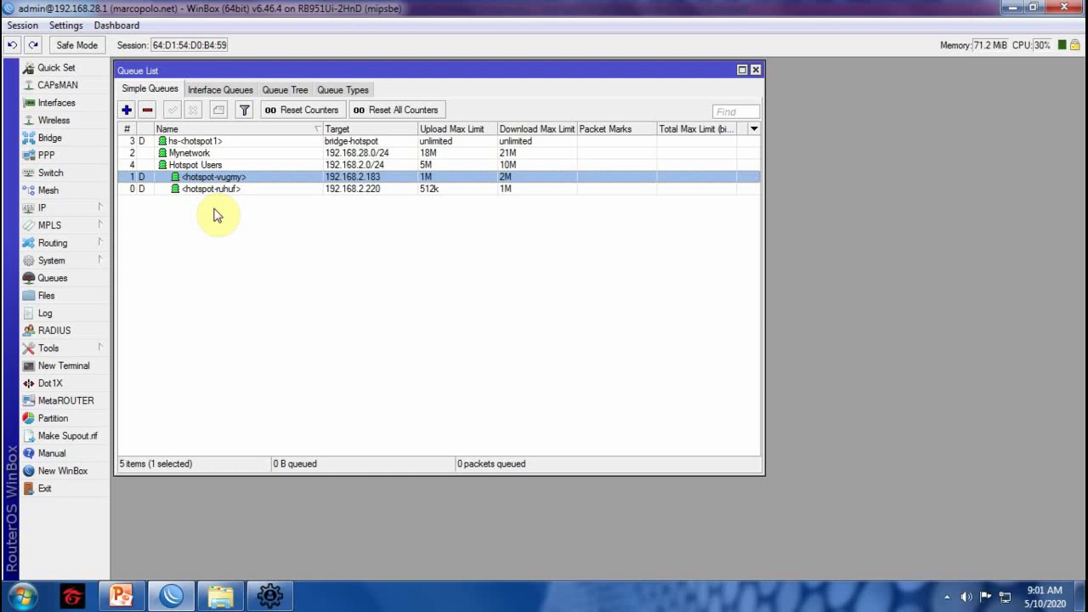
pyautogui.click(206, 165)
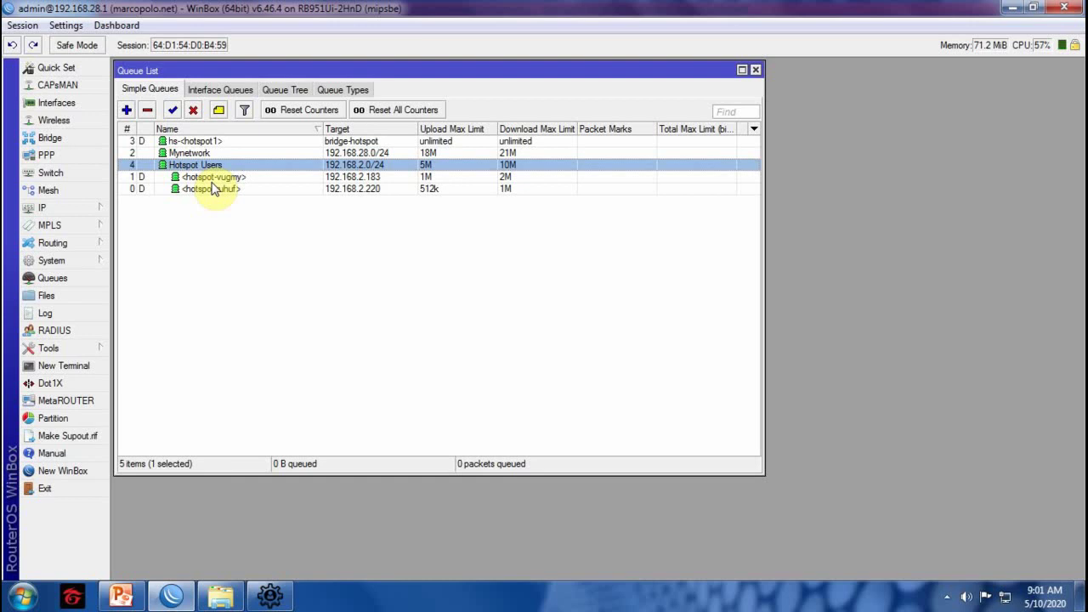
pyautogui.doubleClick(214, 177)
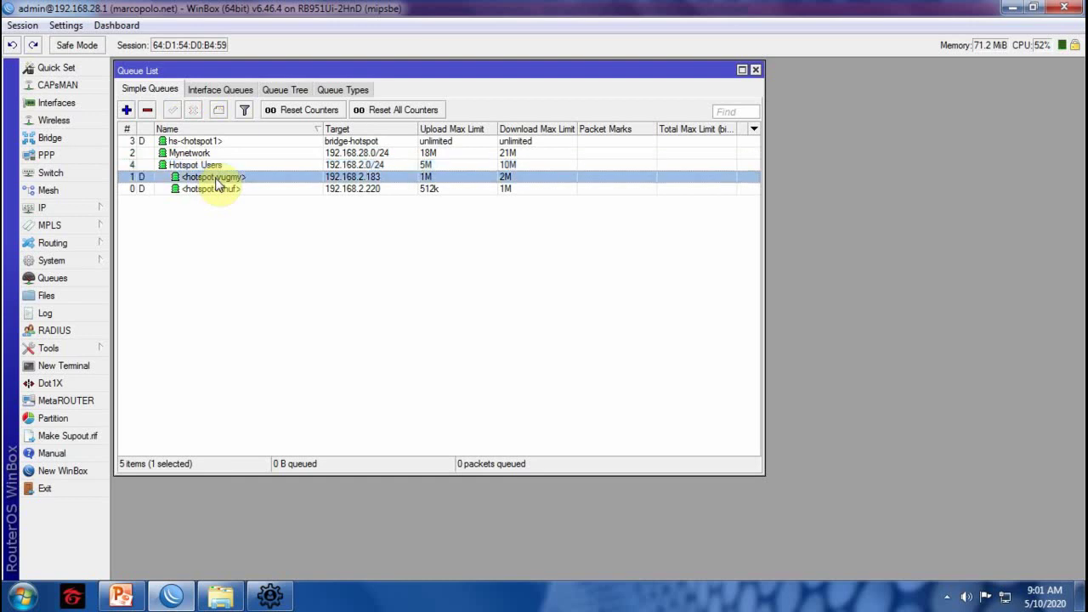
pyautogui.moveTo(363, 202); pyautogui.dragTo(332, 187)
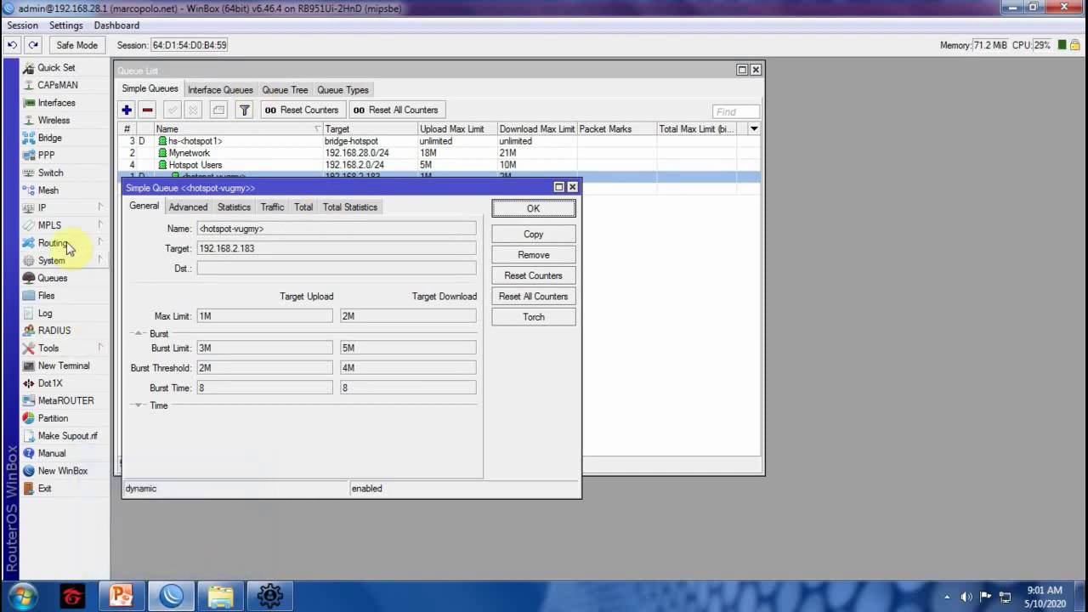
# Open the VIP hotspot user profile beside the queue and view its rate limit.
pyautogui.click(61, 209)
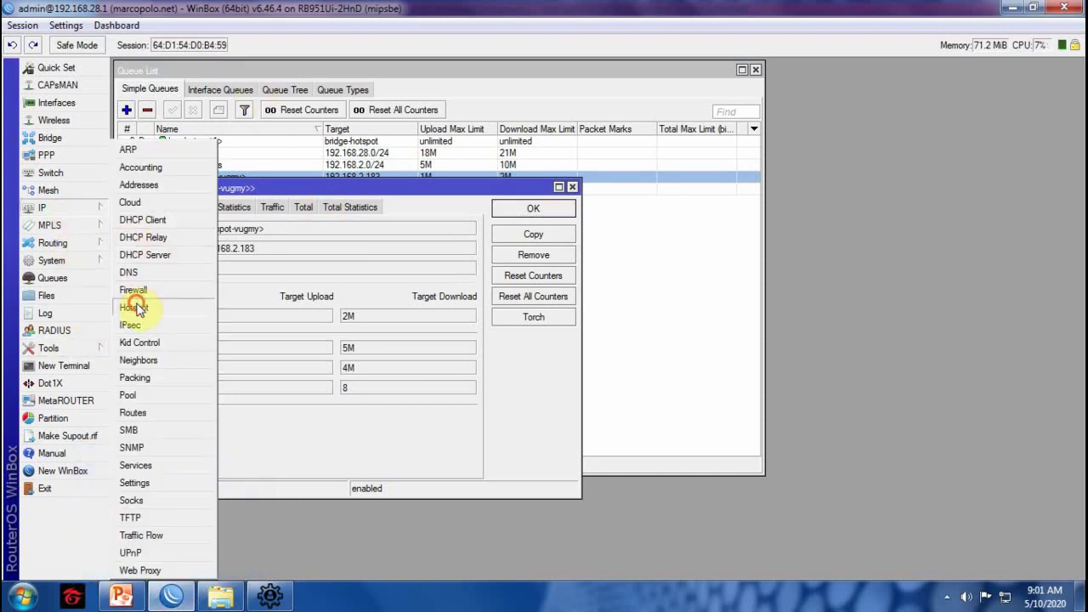
pyautogui.click(134, 307)
pyautogui.moveTo(368, 131); pyautogui.dragTo(827, 198)
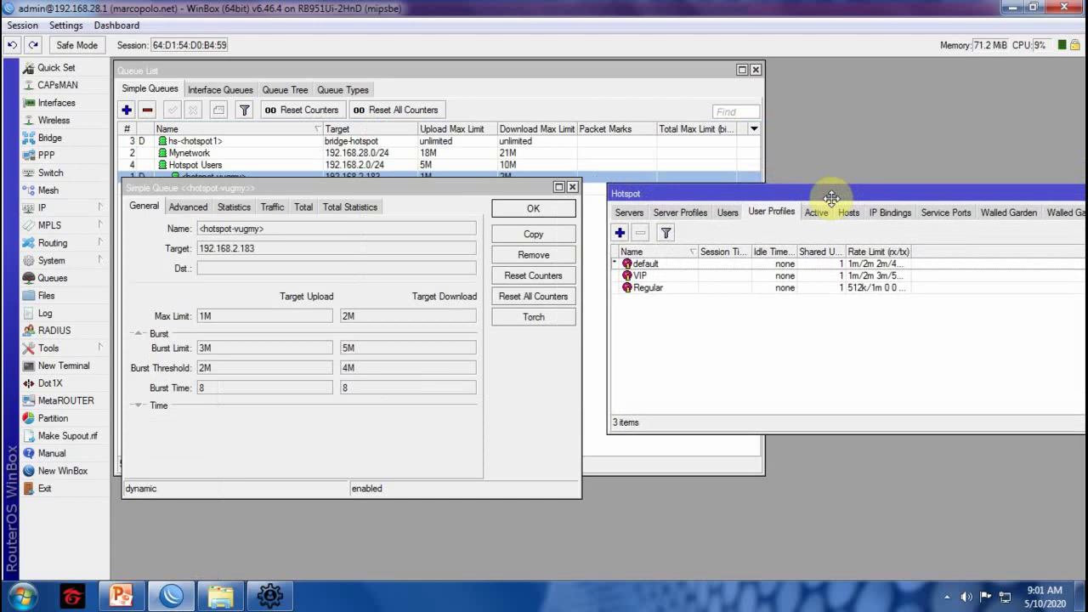
pyautogui.doubleClick(680, 278)
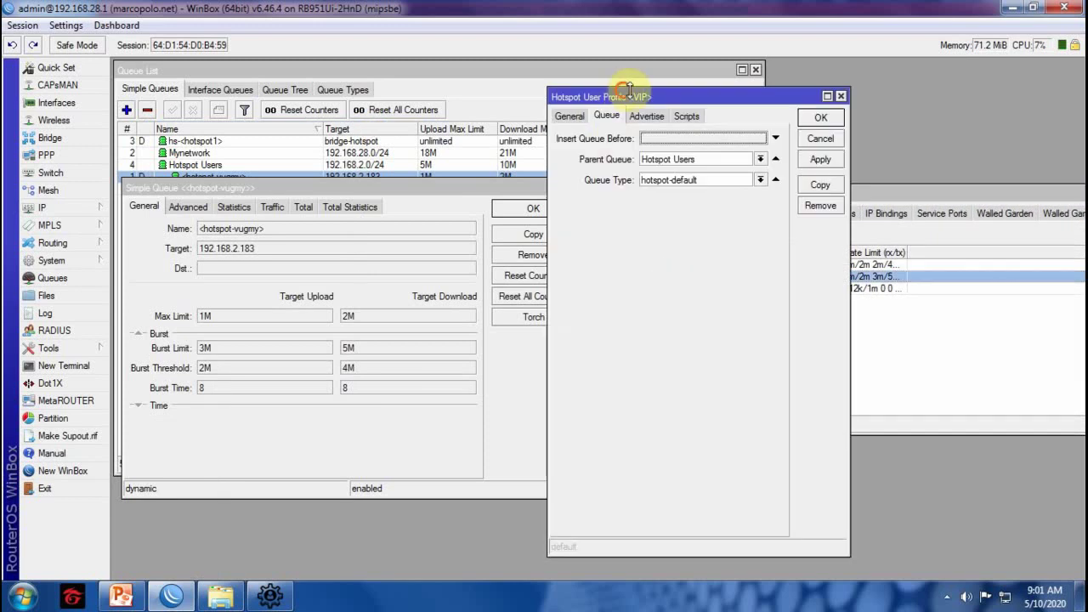
pyautogui.moveTo(621, 96); pyautogui.dragTo(722, 132)
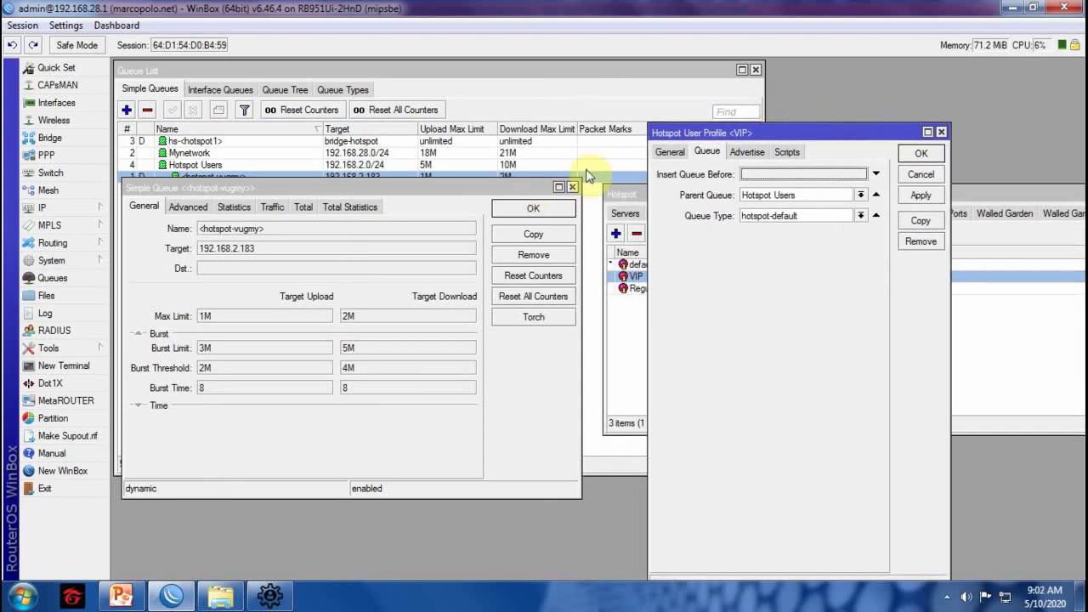
pyautogui.click(669, 152)
pyautogui.click(756, 334)
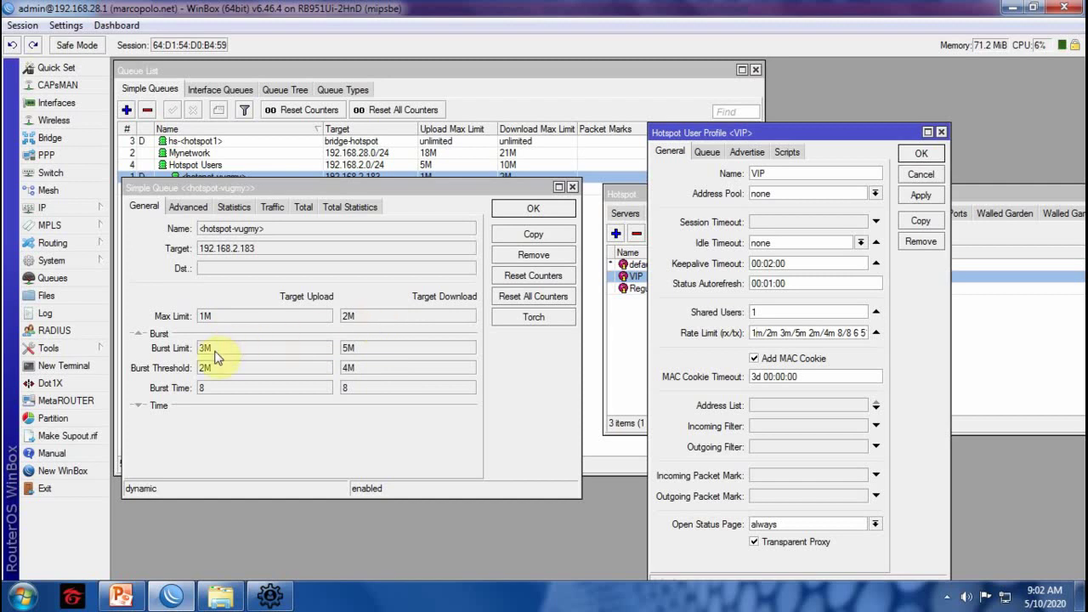
# Compare VIP burst values and 8/8 burst time with the queue's 512k/1M limit-at, priority 6, then close both.
pyautogui.click(802, 334)
pyautogui.doubleClick(842, 332)
pyautogui.click(188, 206)
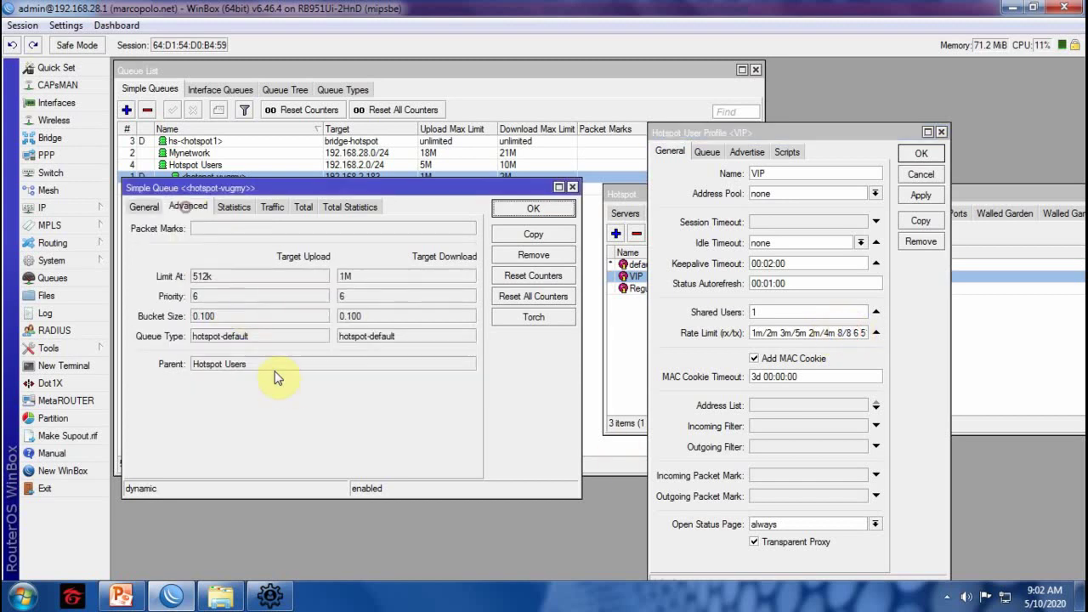
pyautogui.click(857, 333)
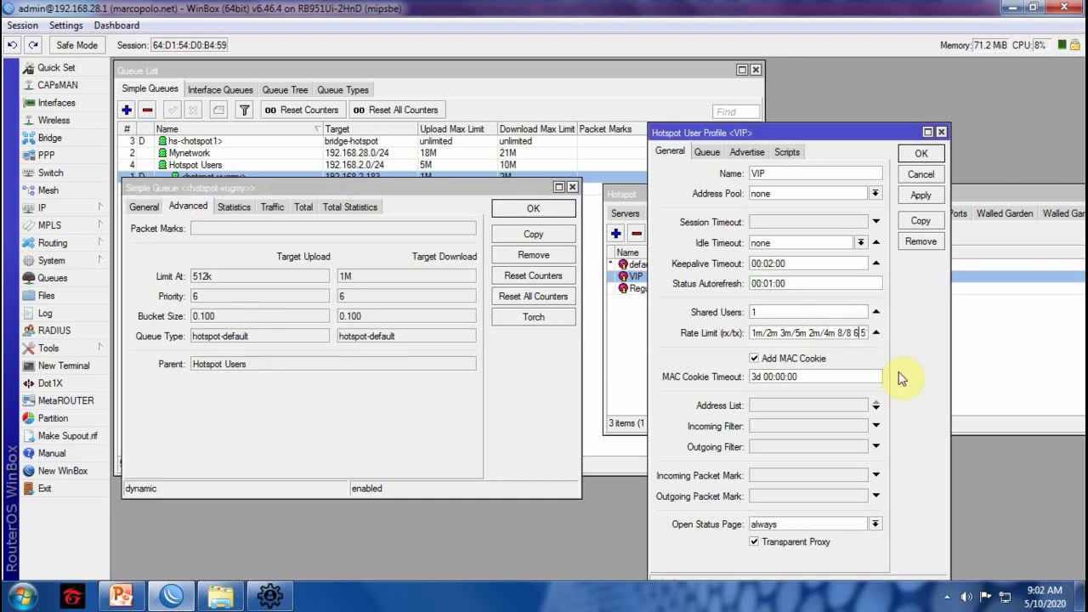
pyautogui.press('Right')
pyautogui.press('Right')
pyautogui.press('Right')
pyautogui.press('Right')
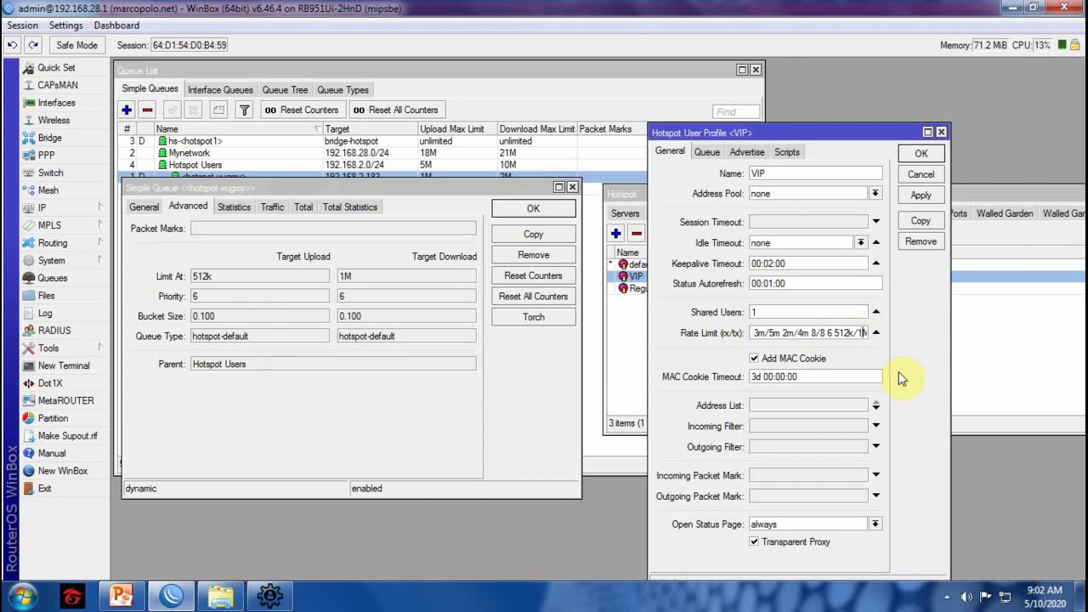
pyautogui.click(550, 212)
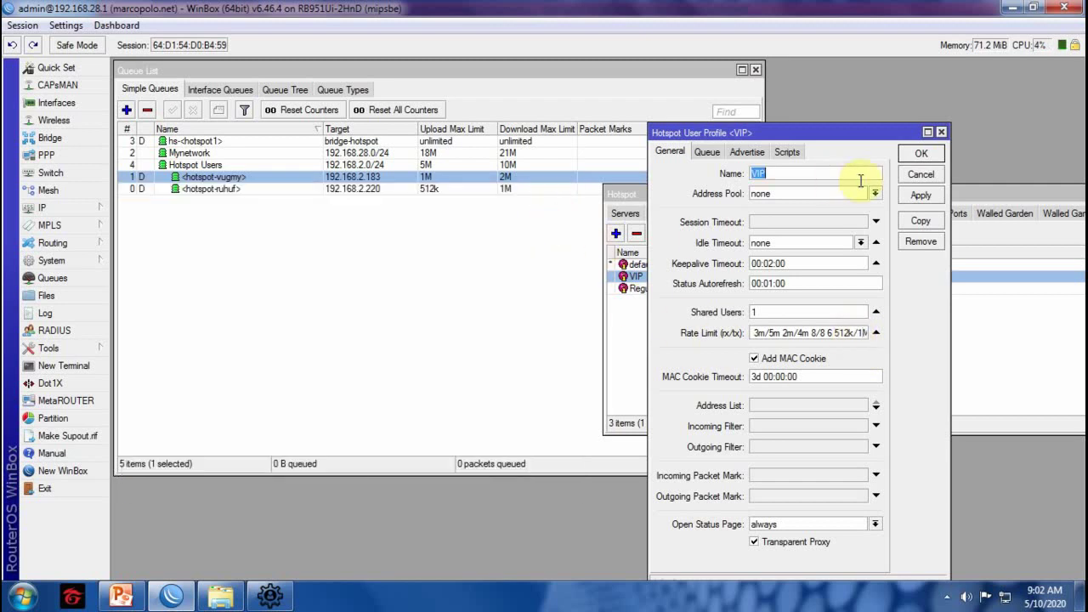
pyautogui.click(910, 157)
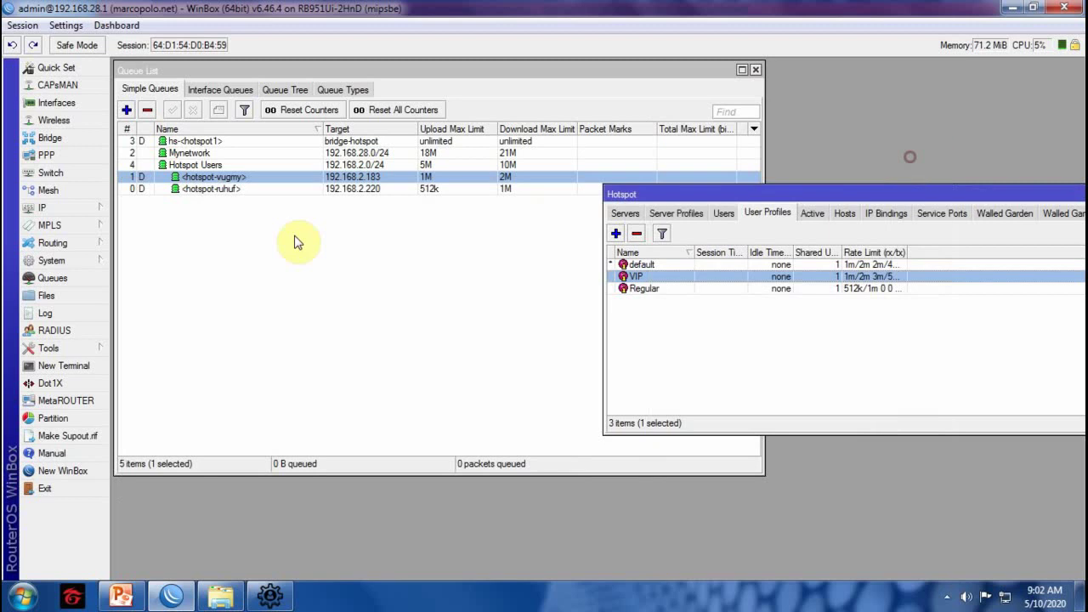
pyautogui.doubleClick(215, 193)
pyautogui.doubleClick(675, 288)
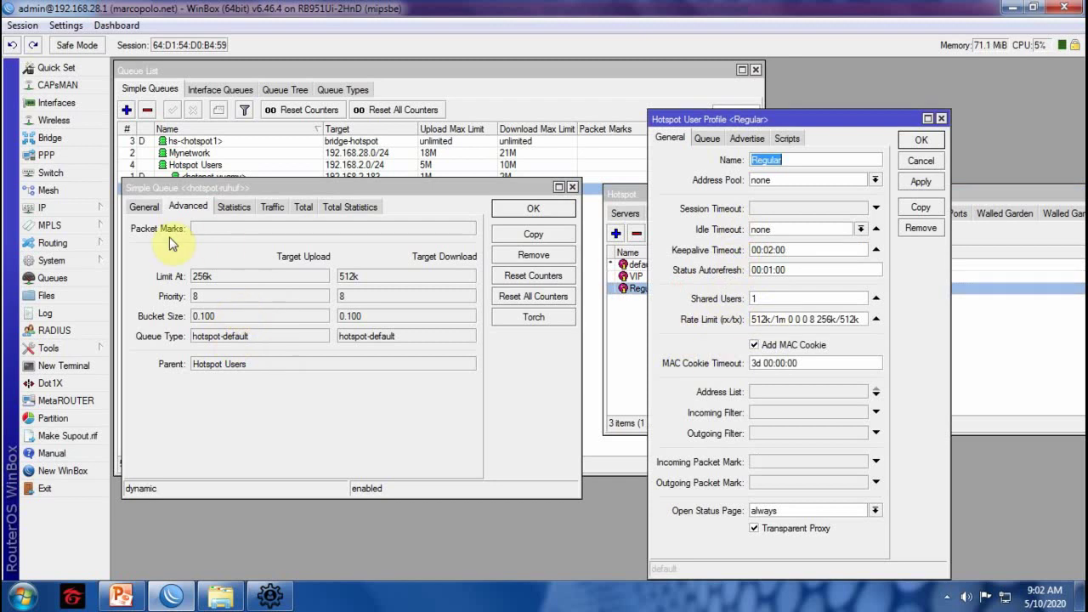
pyautogui.click(141, 206)
pyautogui.click(753, 319)
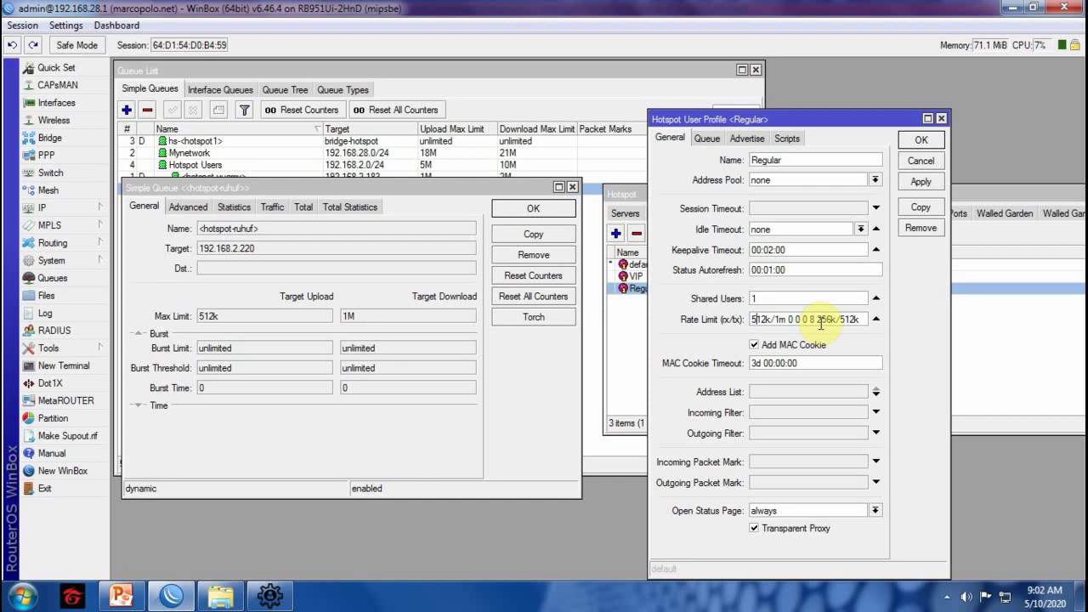
pyautogui.click(188, 207)
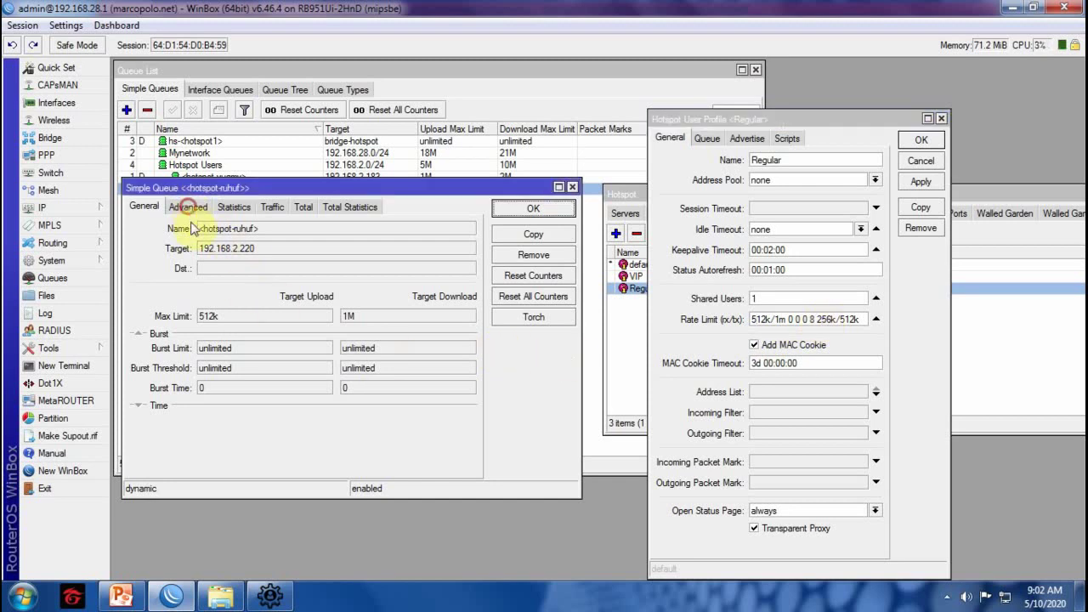
pyautogui.click(806, 320)
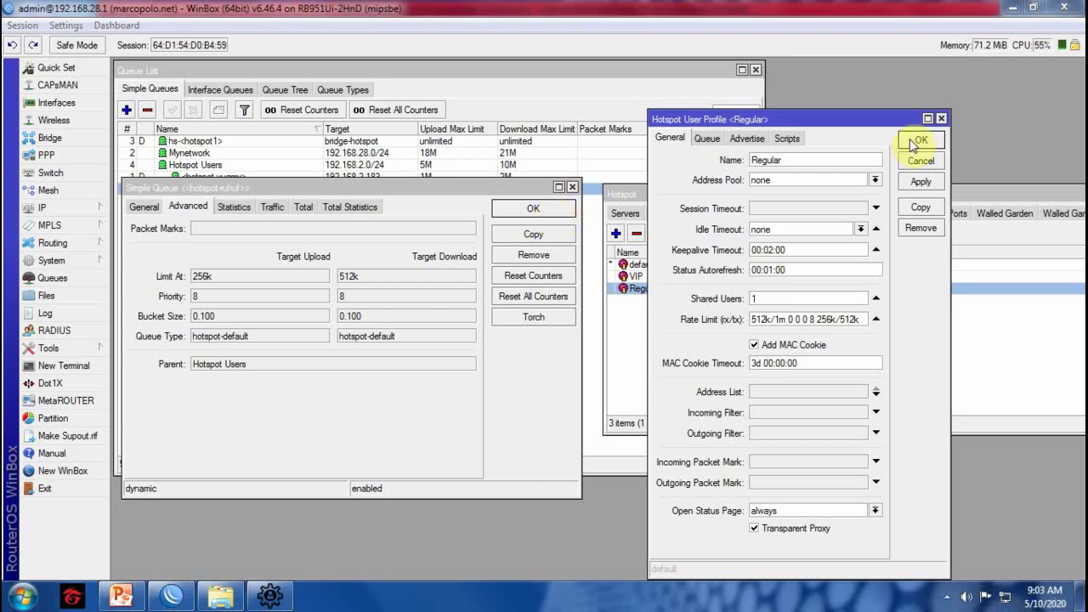
pyautogui.click(707, 138)
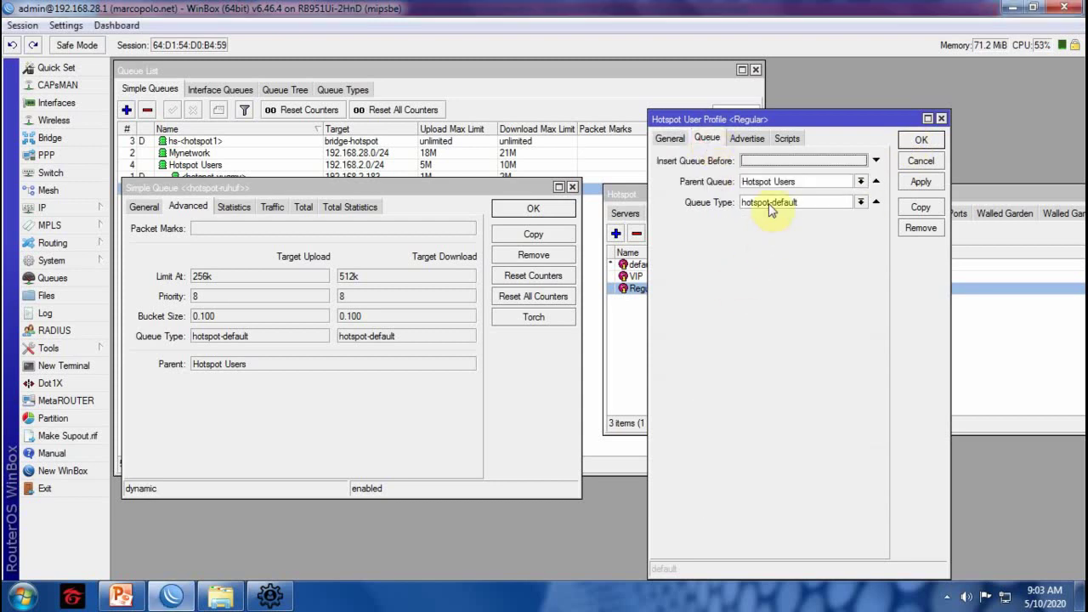